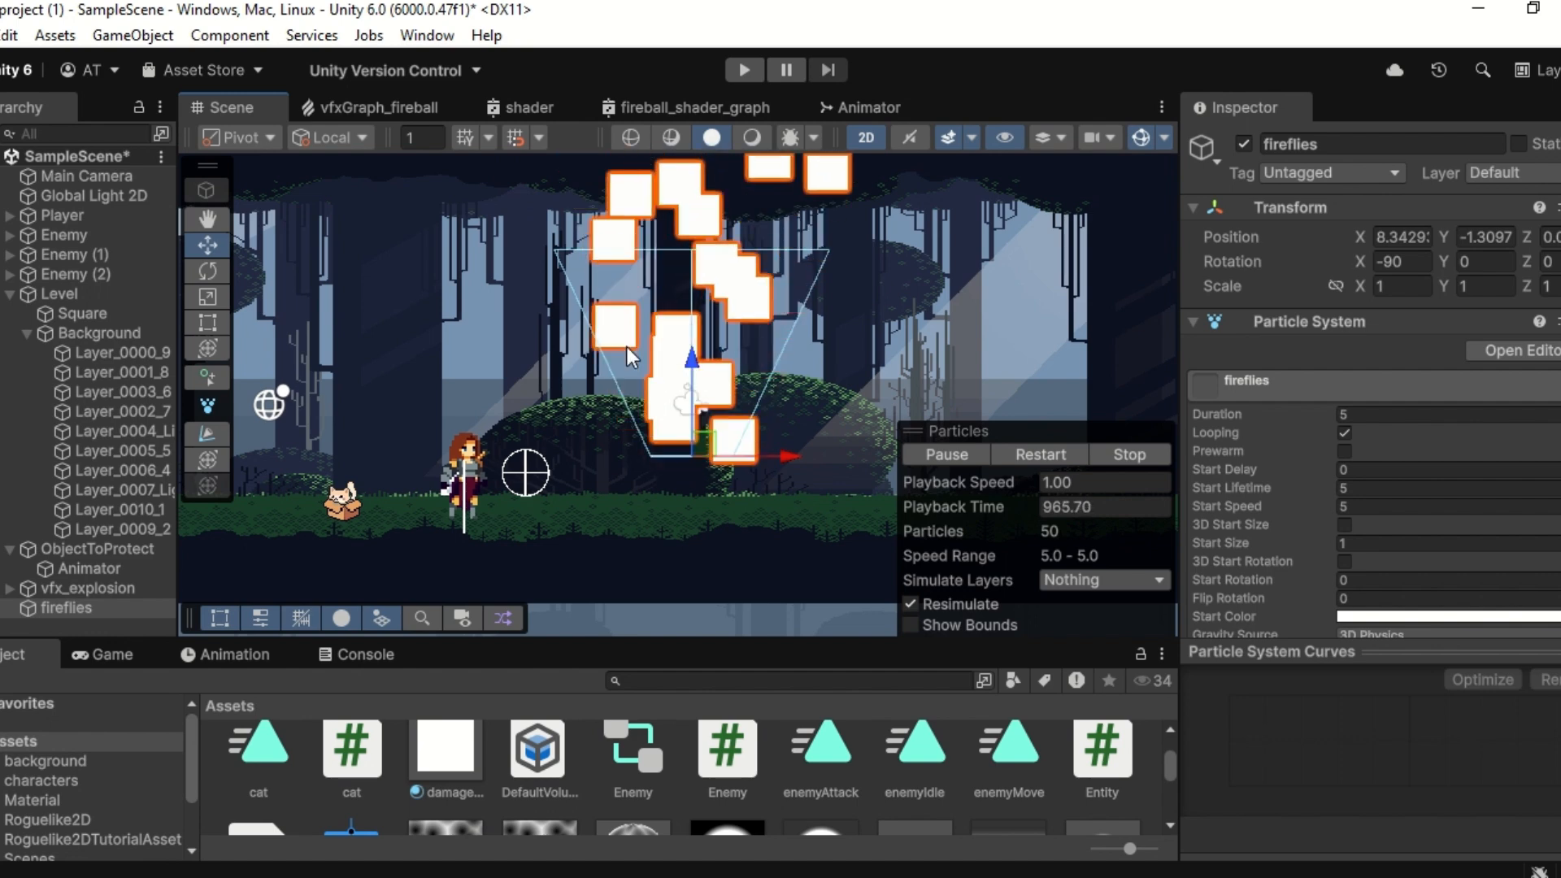
# Step: Turn off Selection Outline in the scene gizmo settings and reselect the fireflies object
pyautogui.click(1164, 138)
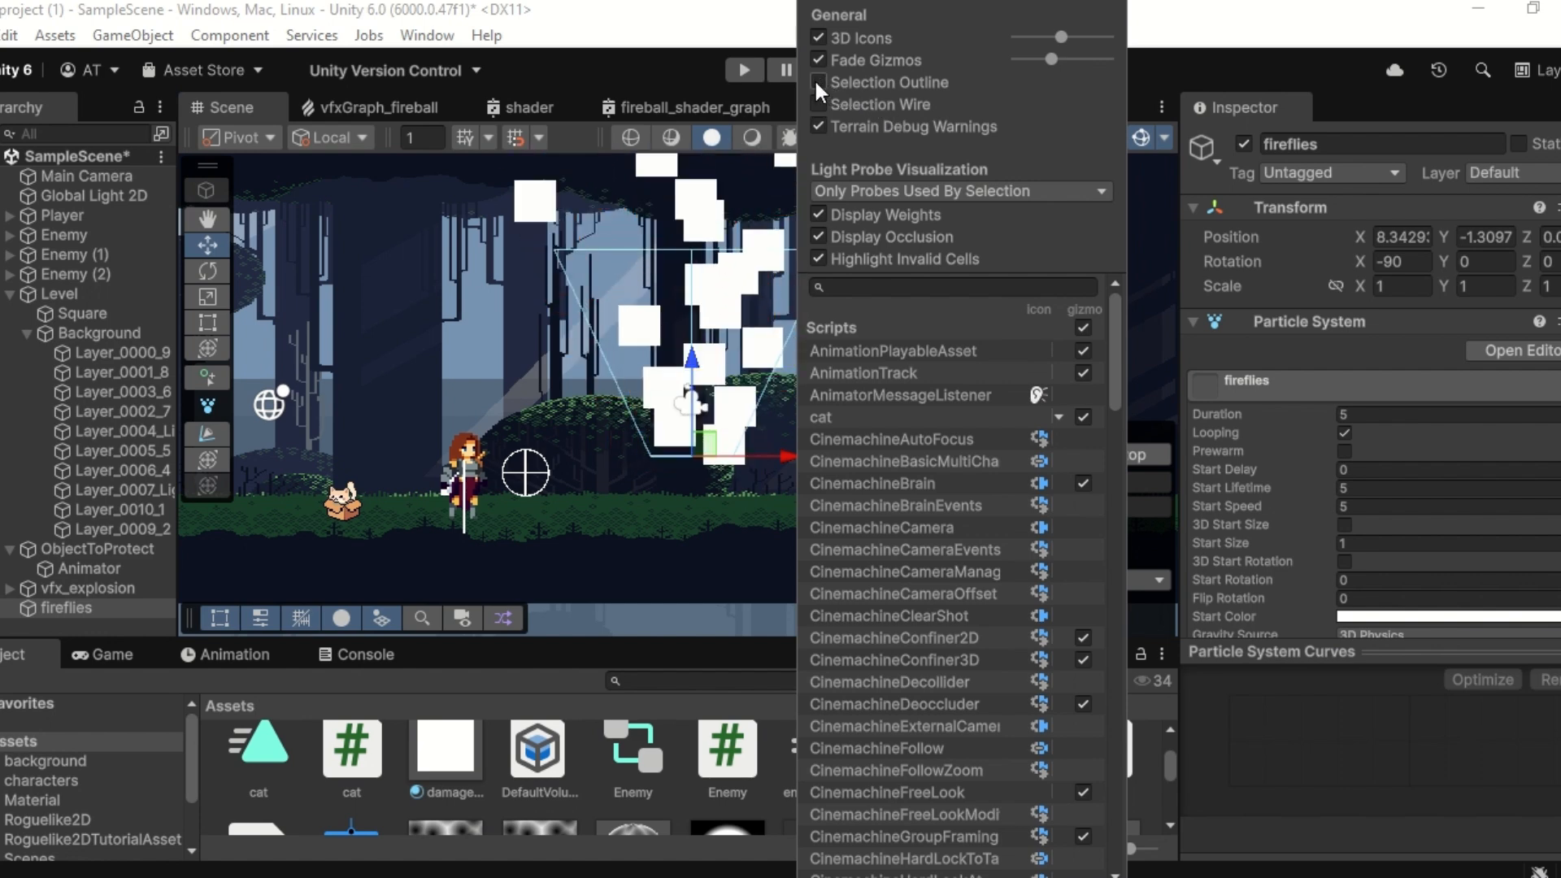
pyautogui.click(662, 358)
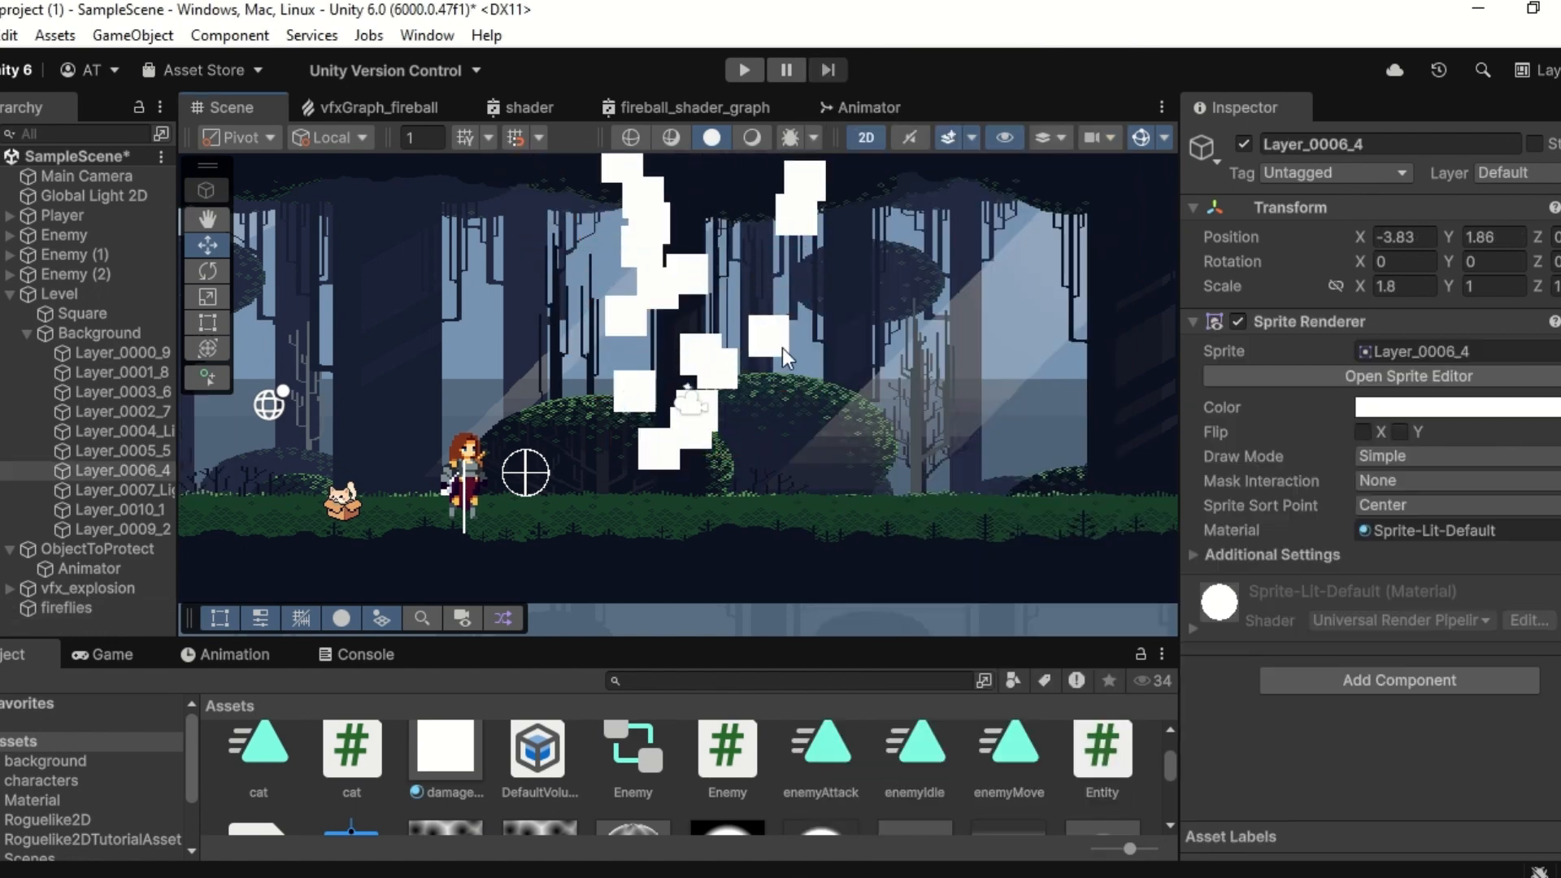
pyautogui.click(63, 608)
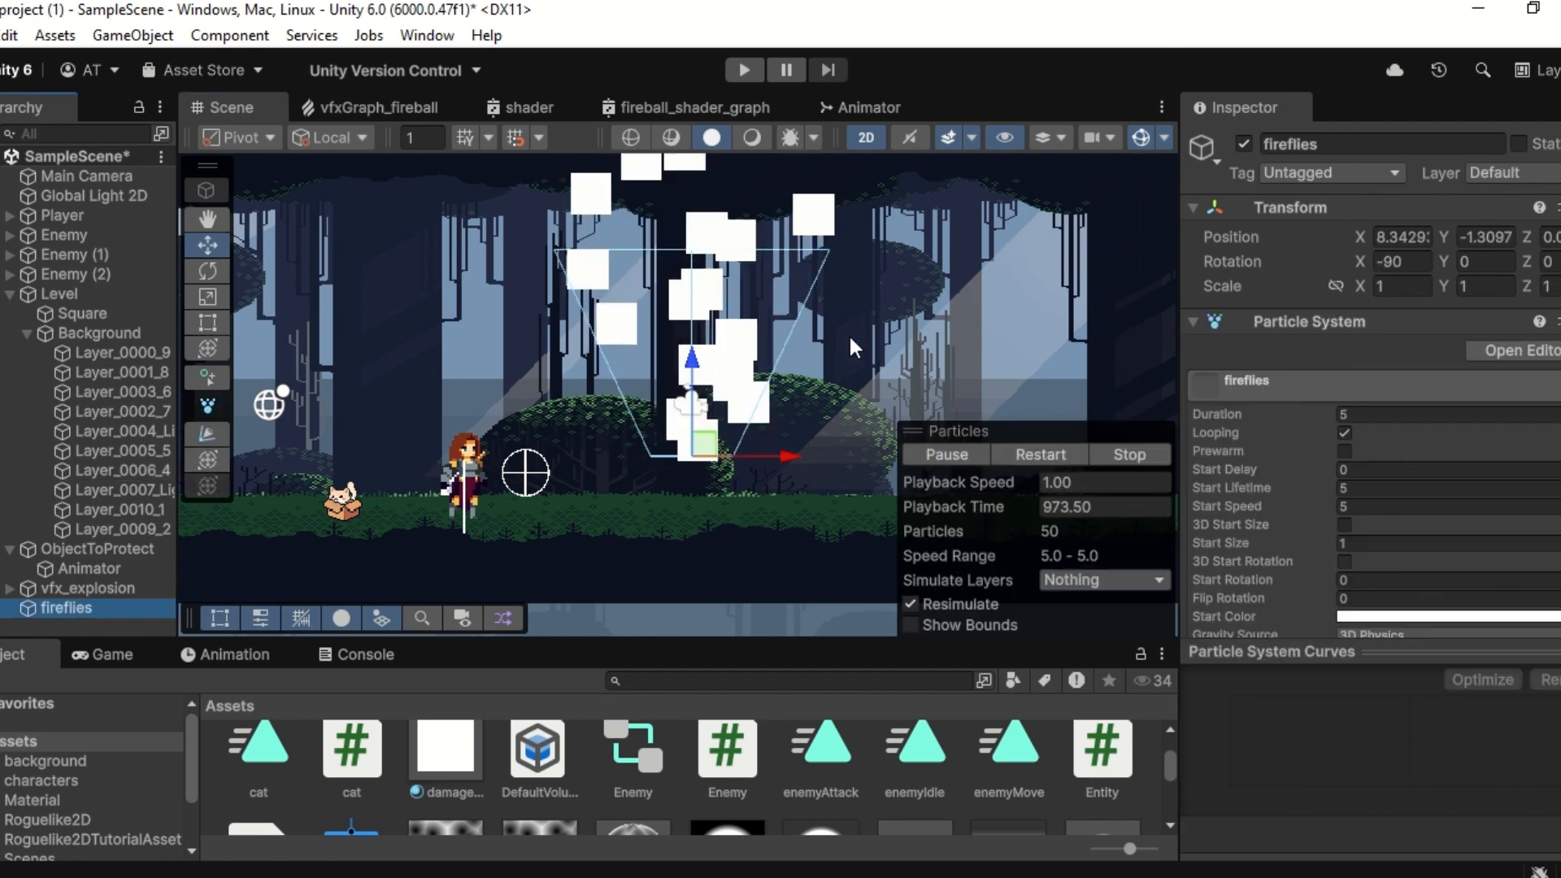
# Step: Set the fireflies' Start Size to Random Between Two Constants with the values 0.03 and 0.08
pyautogui.moveTo(974, 296); pyautogui.dragTo(930, 387, button='middle')
pyautogui.scroll(-2, 555, 348)
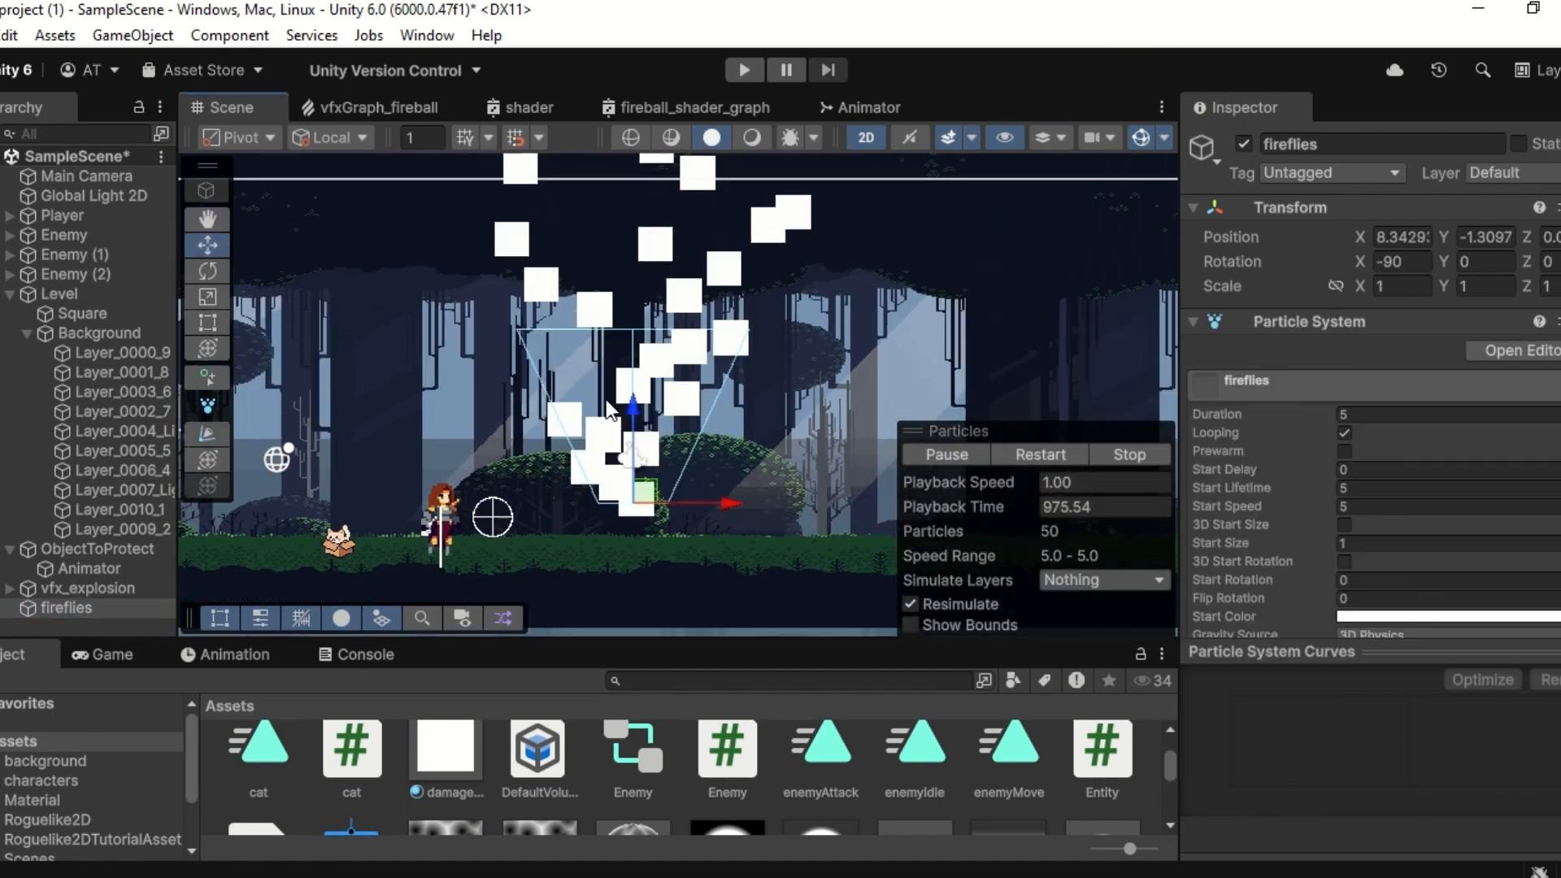
pyautogui.moveTo(813, 422); pyautogui.dragTo(840, 380, button='middle')
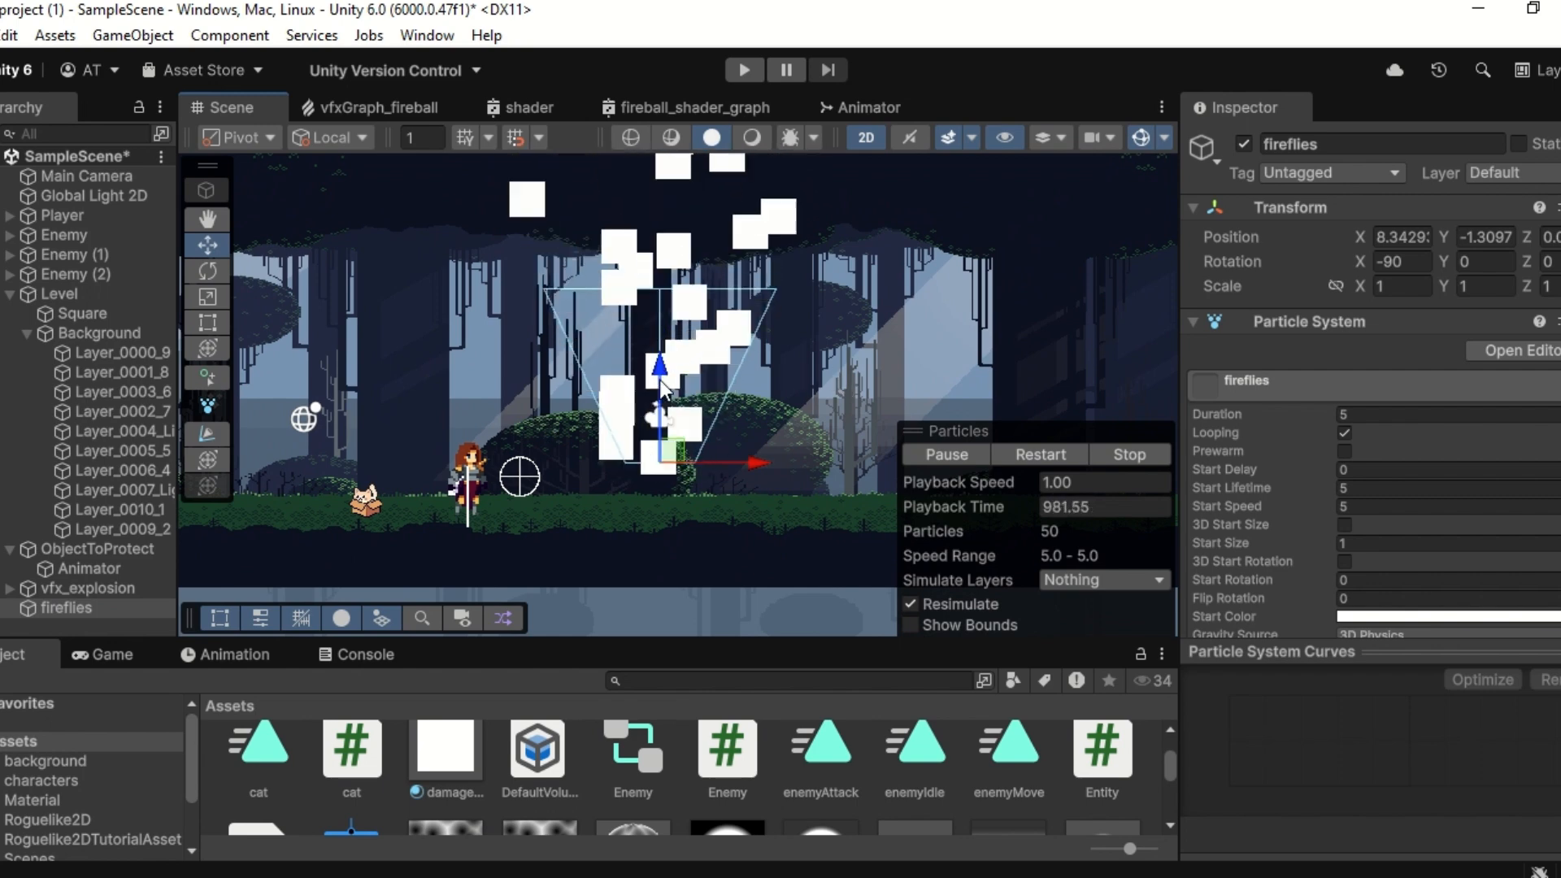
pyautogui.scroll(-3, 1280, 469)
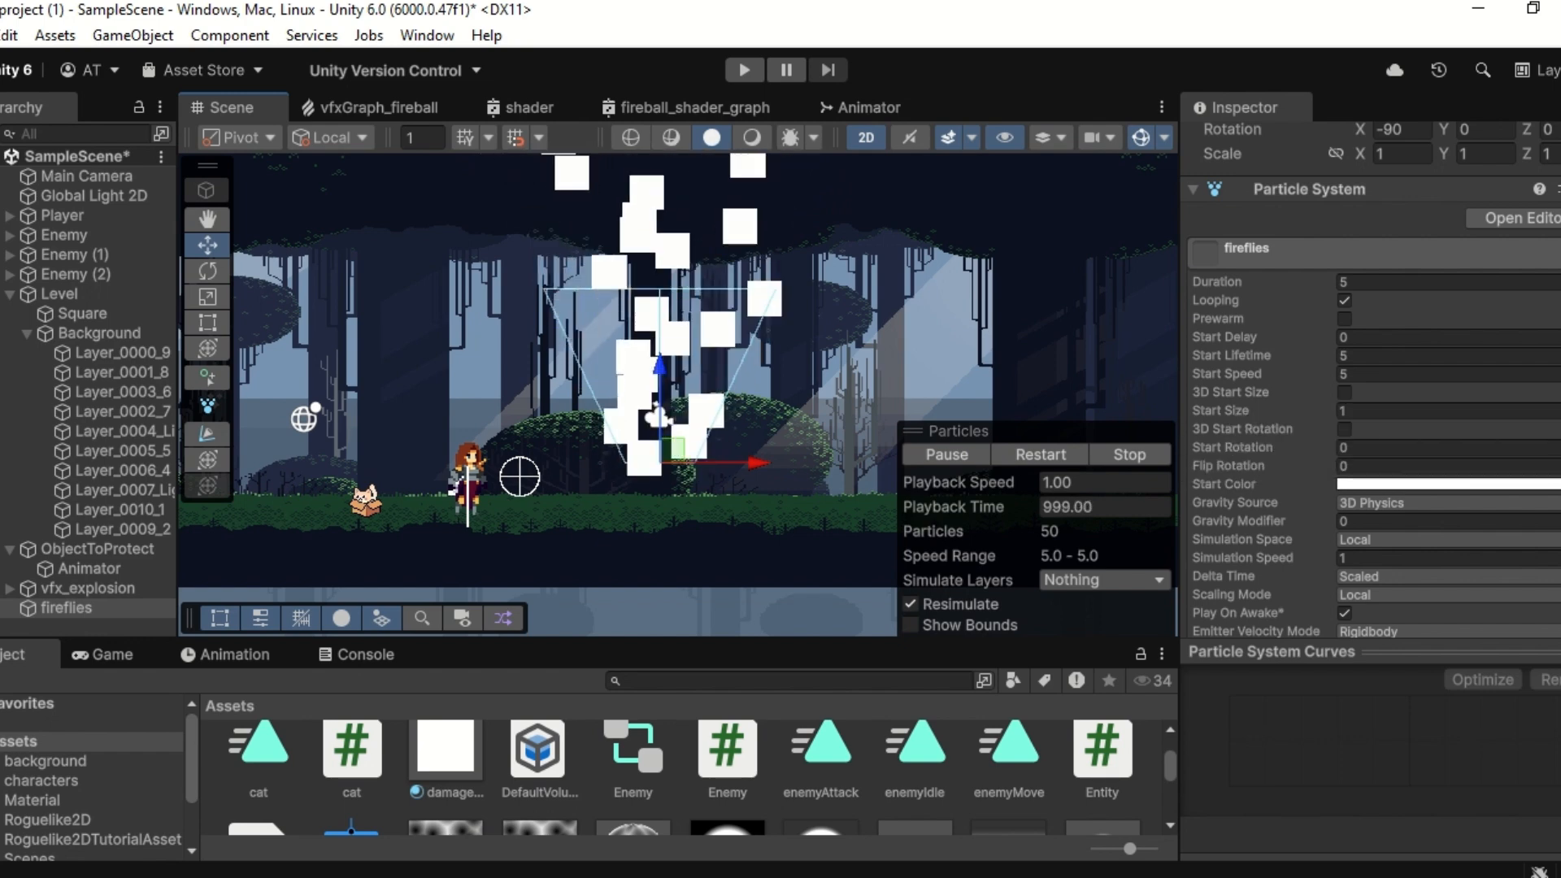
pyautogui.click(1558, 410)
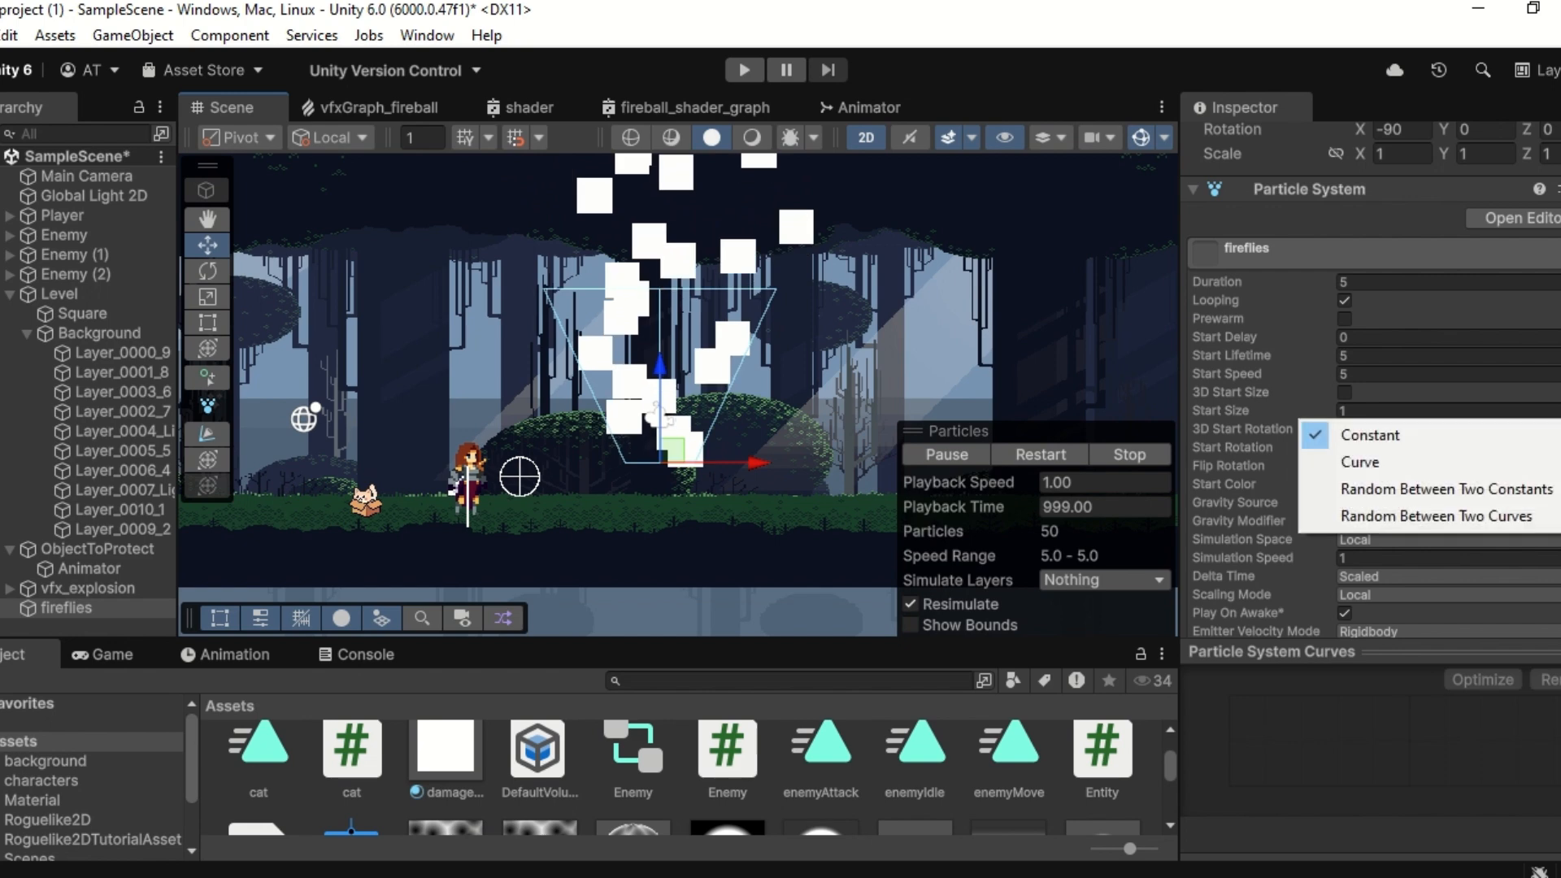
pyautogui.click(1537, 489)
pyautogui.click(1372, 409)
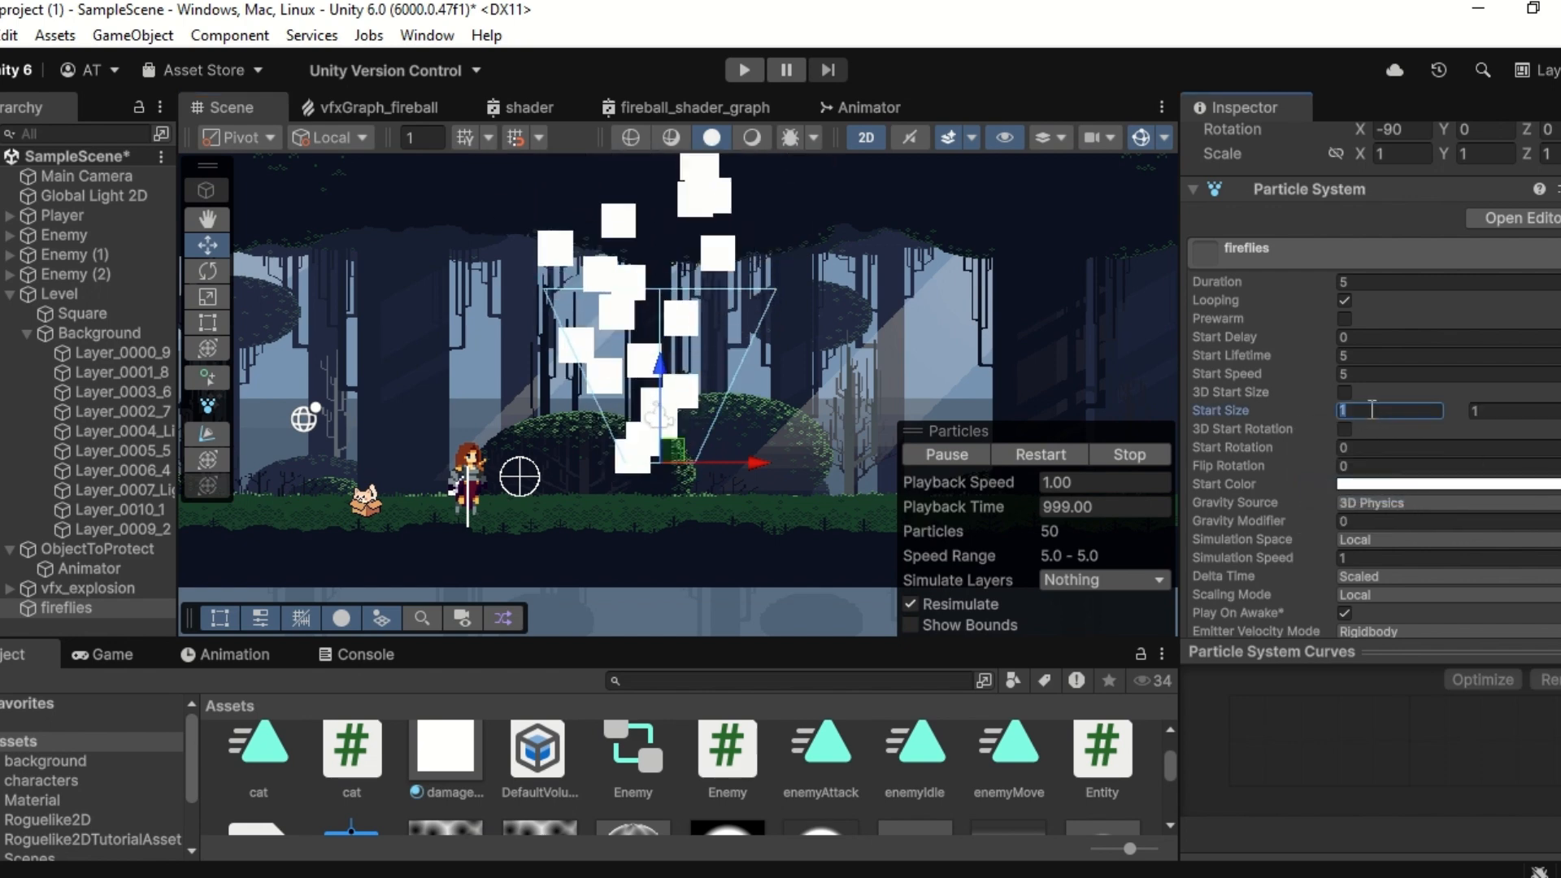
pyautogui.write('0')
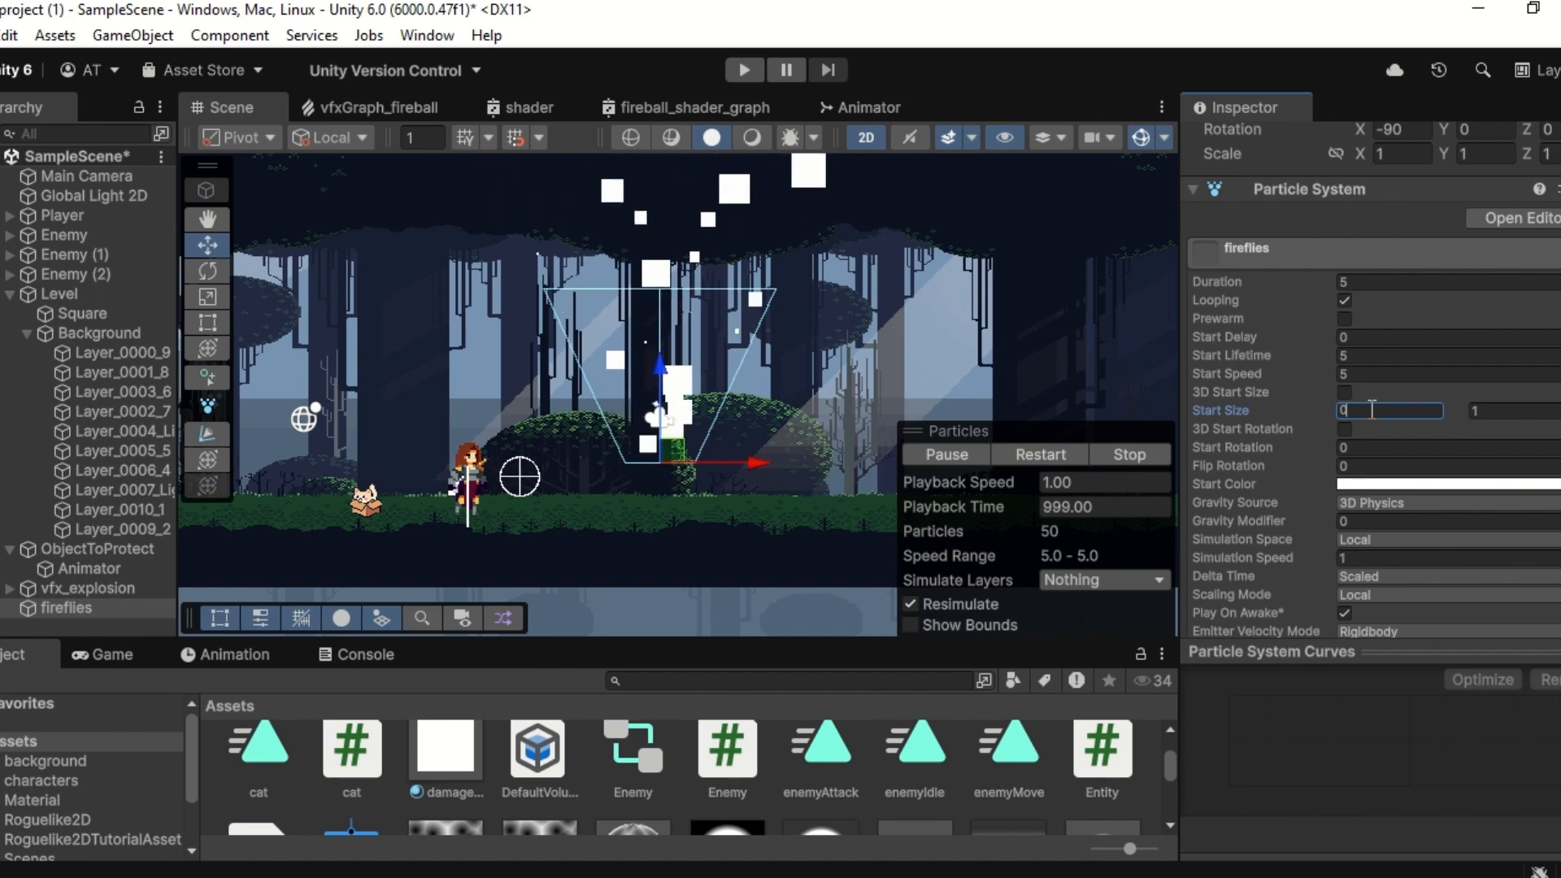
pyautogui.write('.0')
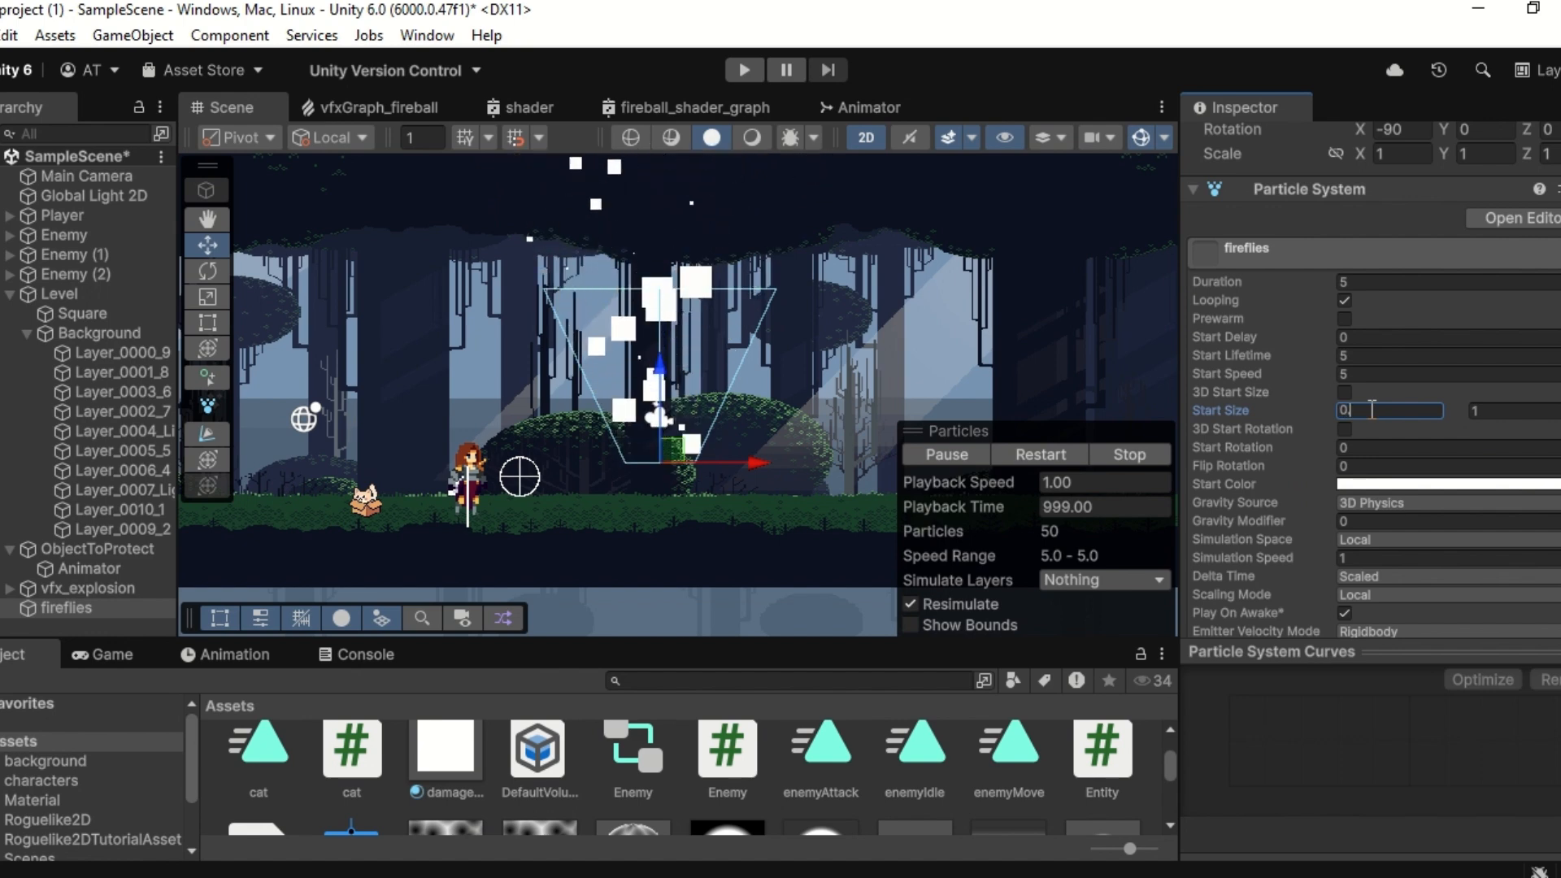
pyautogui.write('3')
pyautogui.press('Tab')
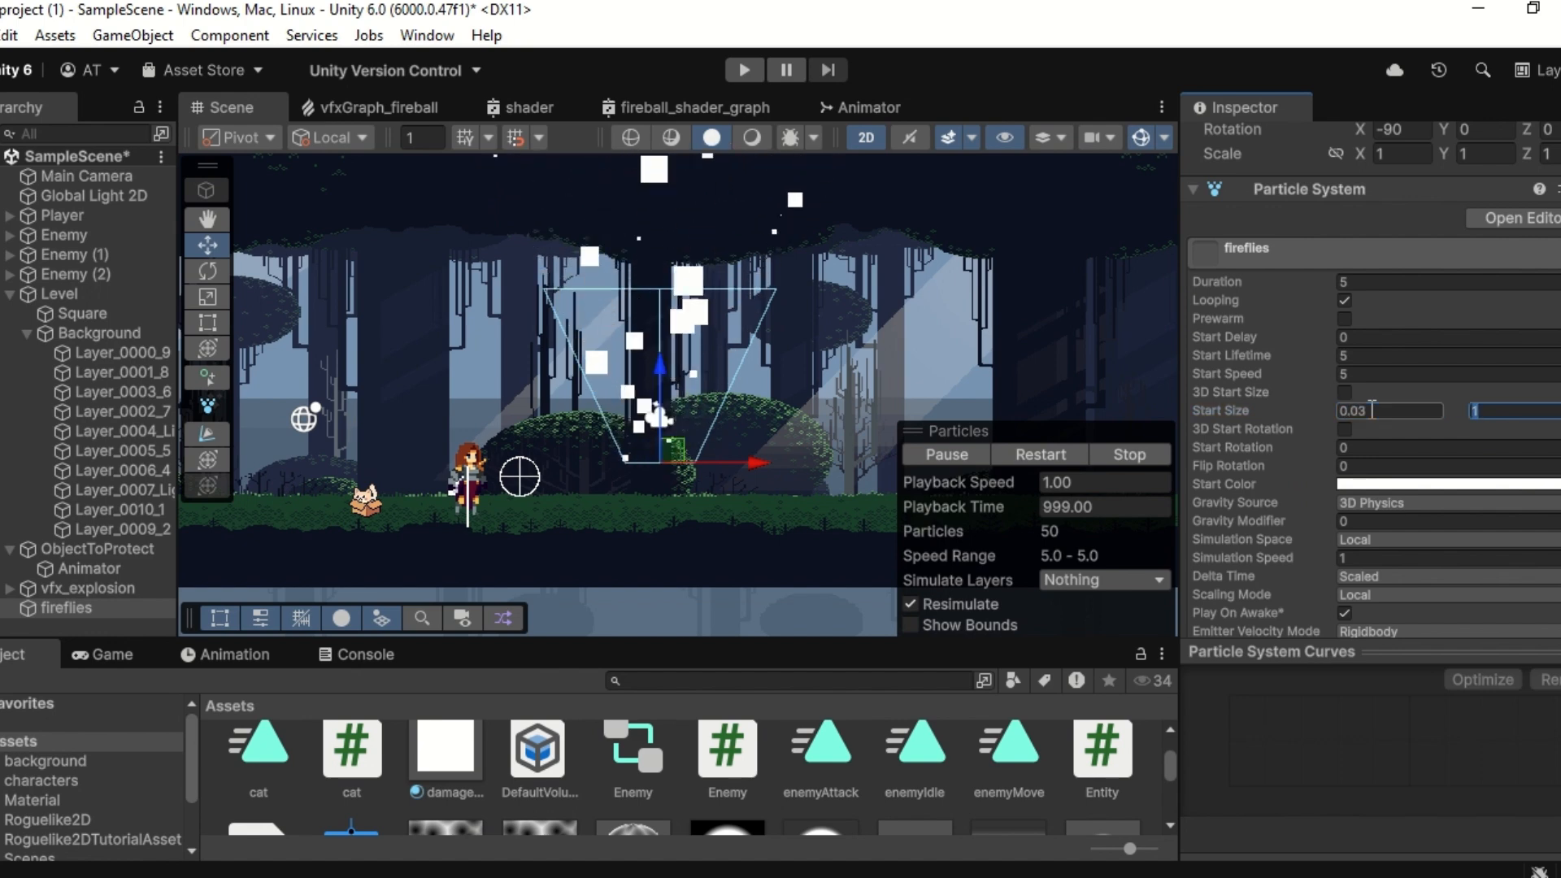
pyautogui.write('0.08')
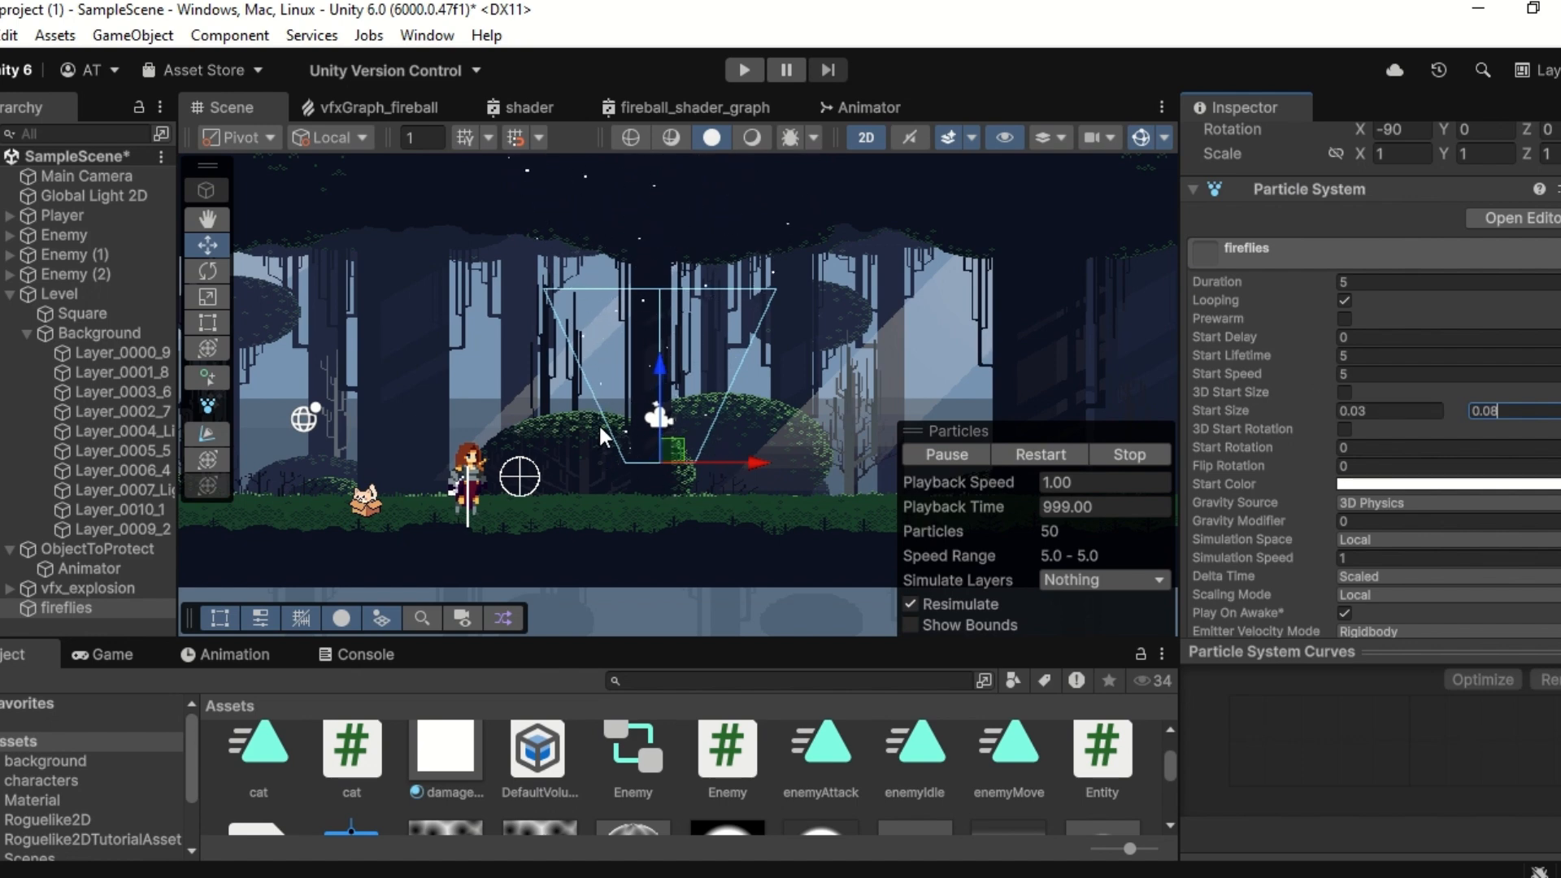
# Step: Set the X rotation of the fireflies object to 0
pyautogui.scroll(3, 1283, 455)
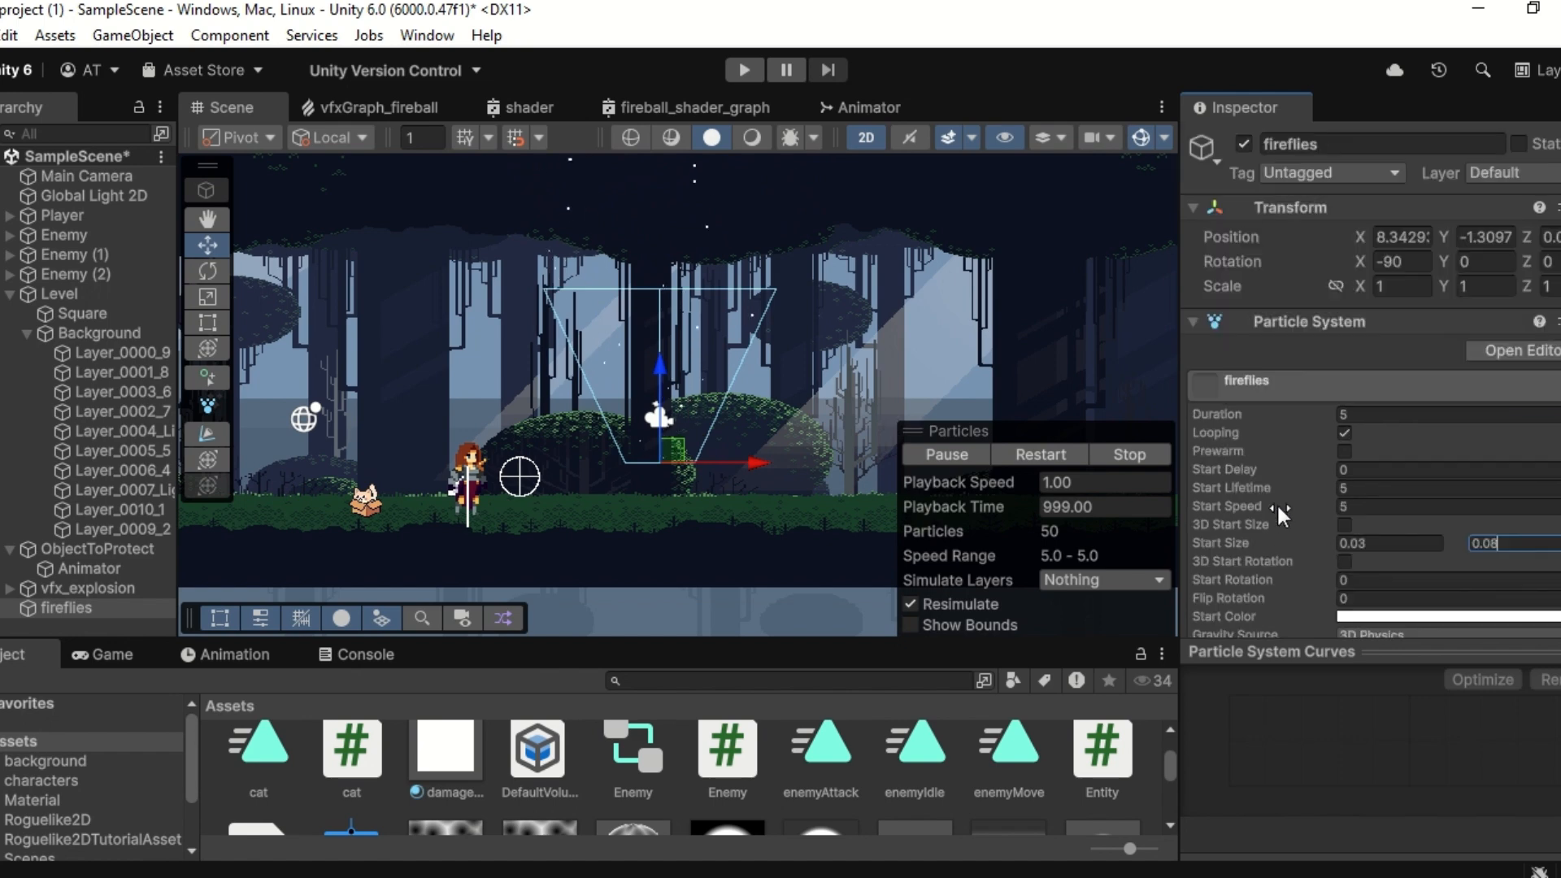
pyautogui.doubleClick(1396, 261)
pyautogui.write('0')
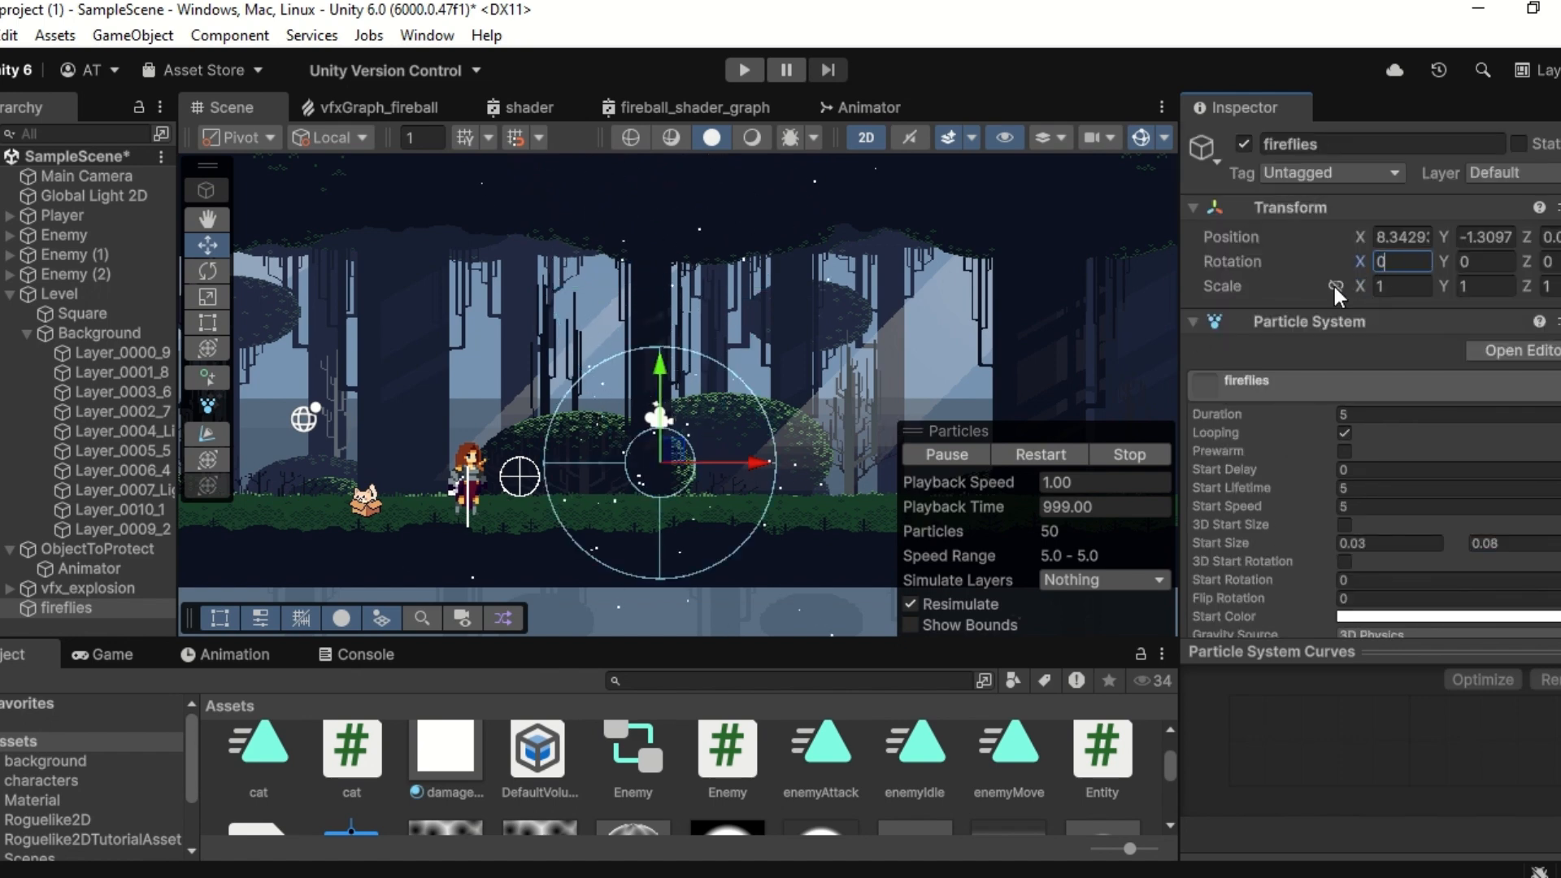
# Step: Set the fireflies' Start Speed to Random Between Two Constants with the values 0.1 and 0.3
pyautogui.scroll(-5, 1272, 478)
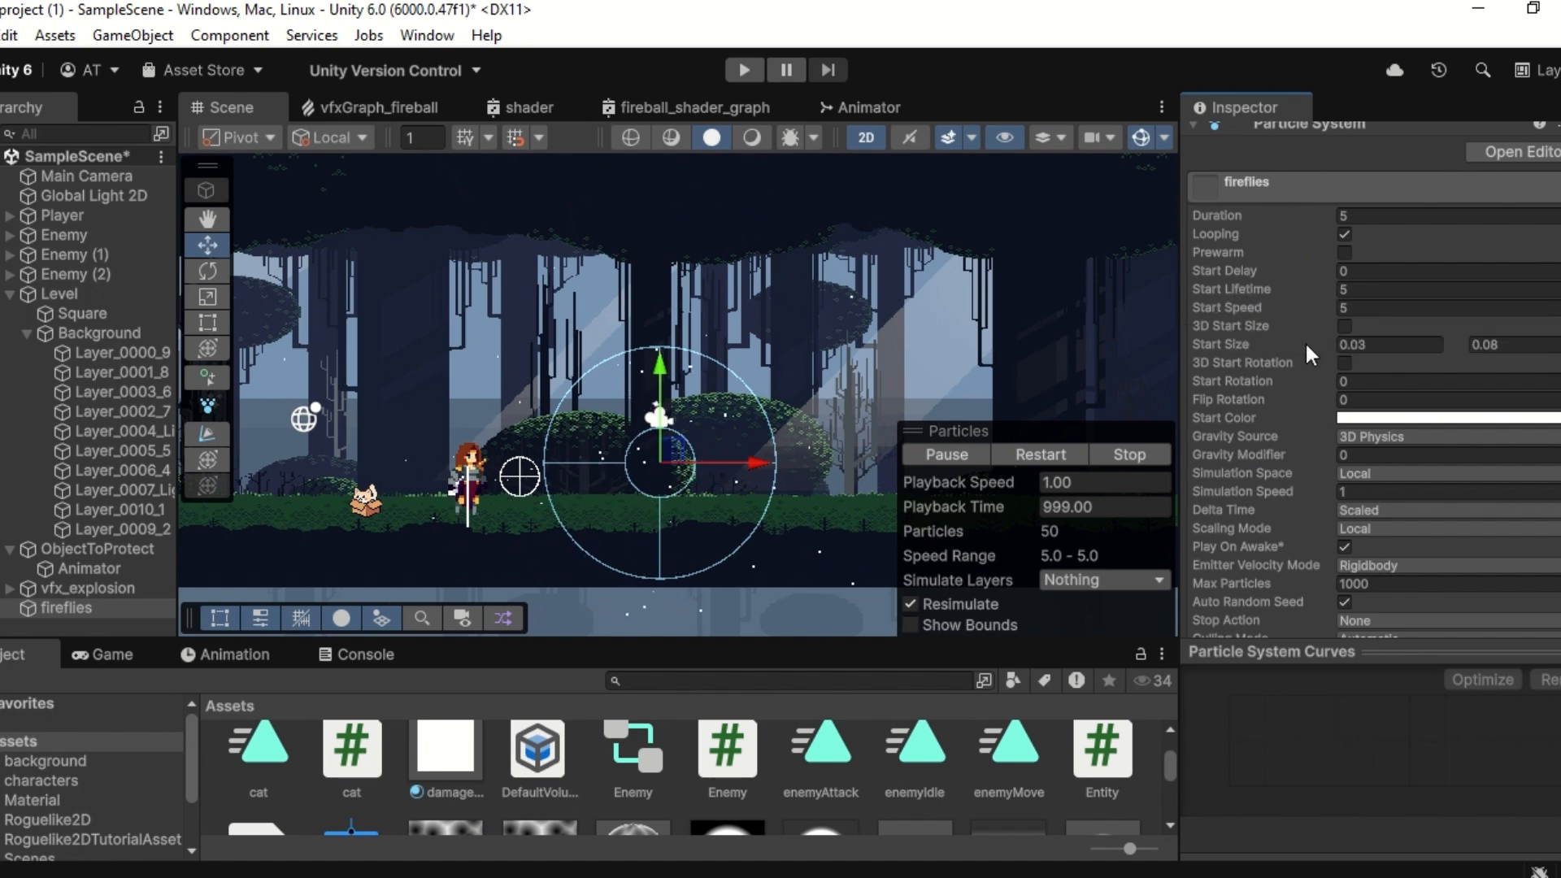
pyautogui.click(1554, 307)
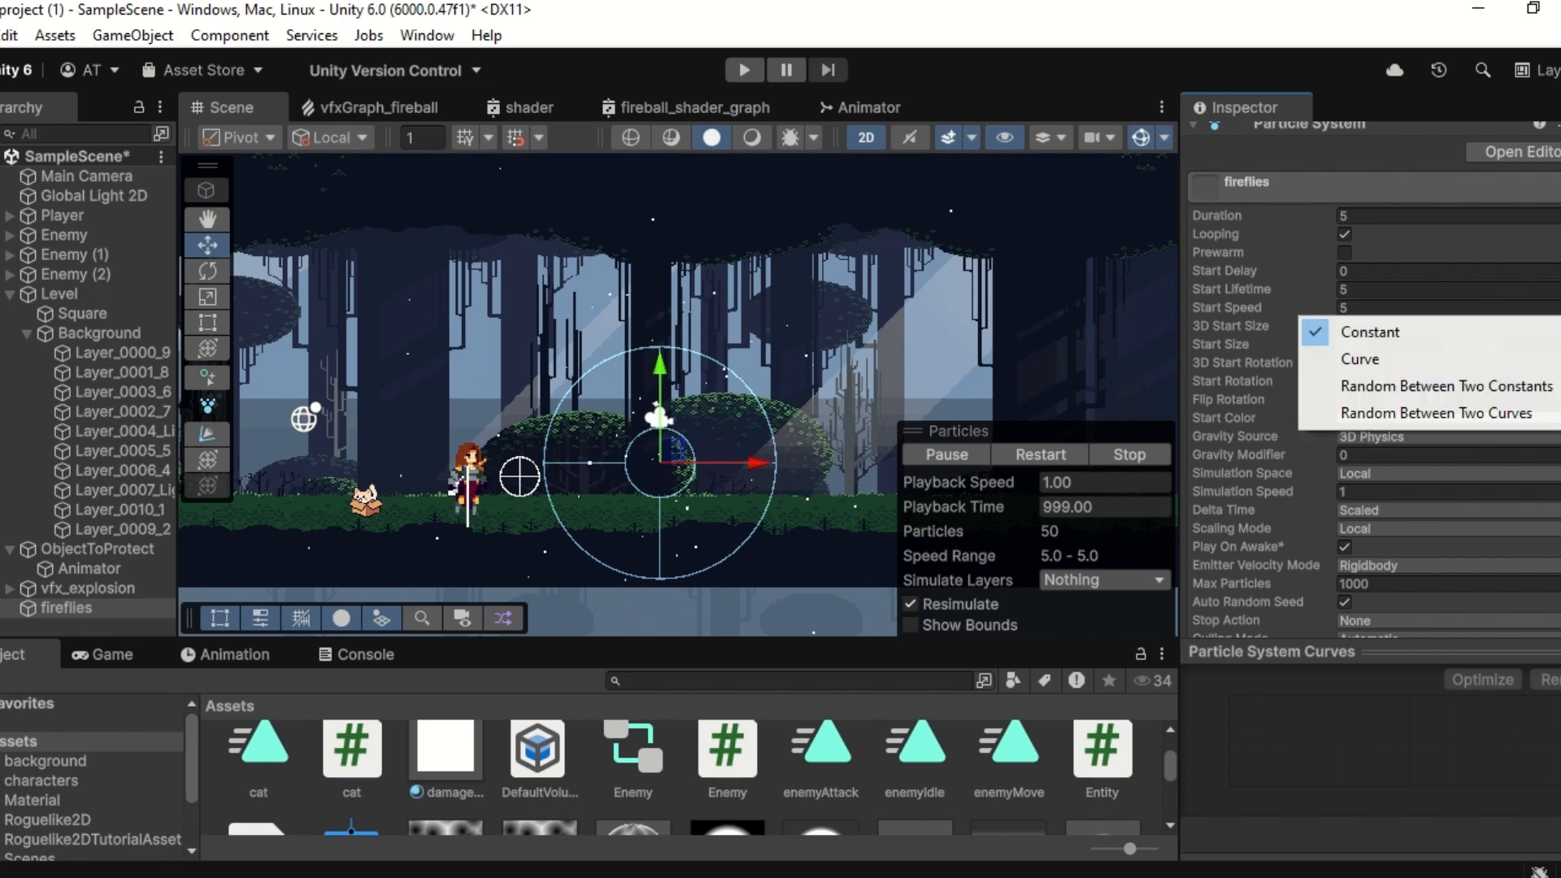
pyautogui.click(1508, 384)
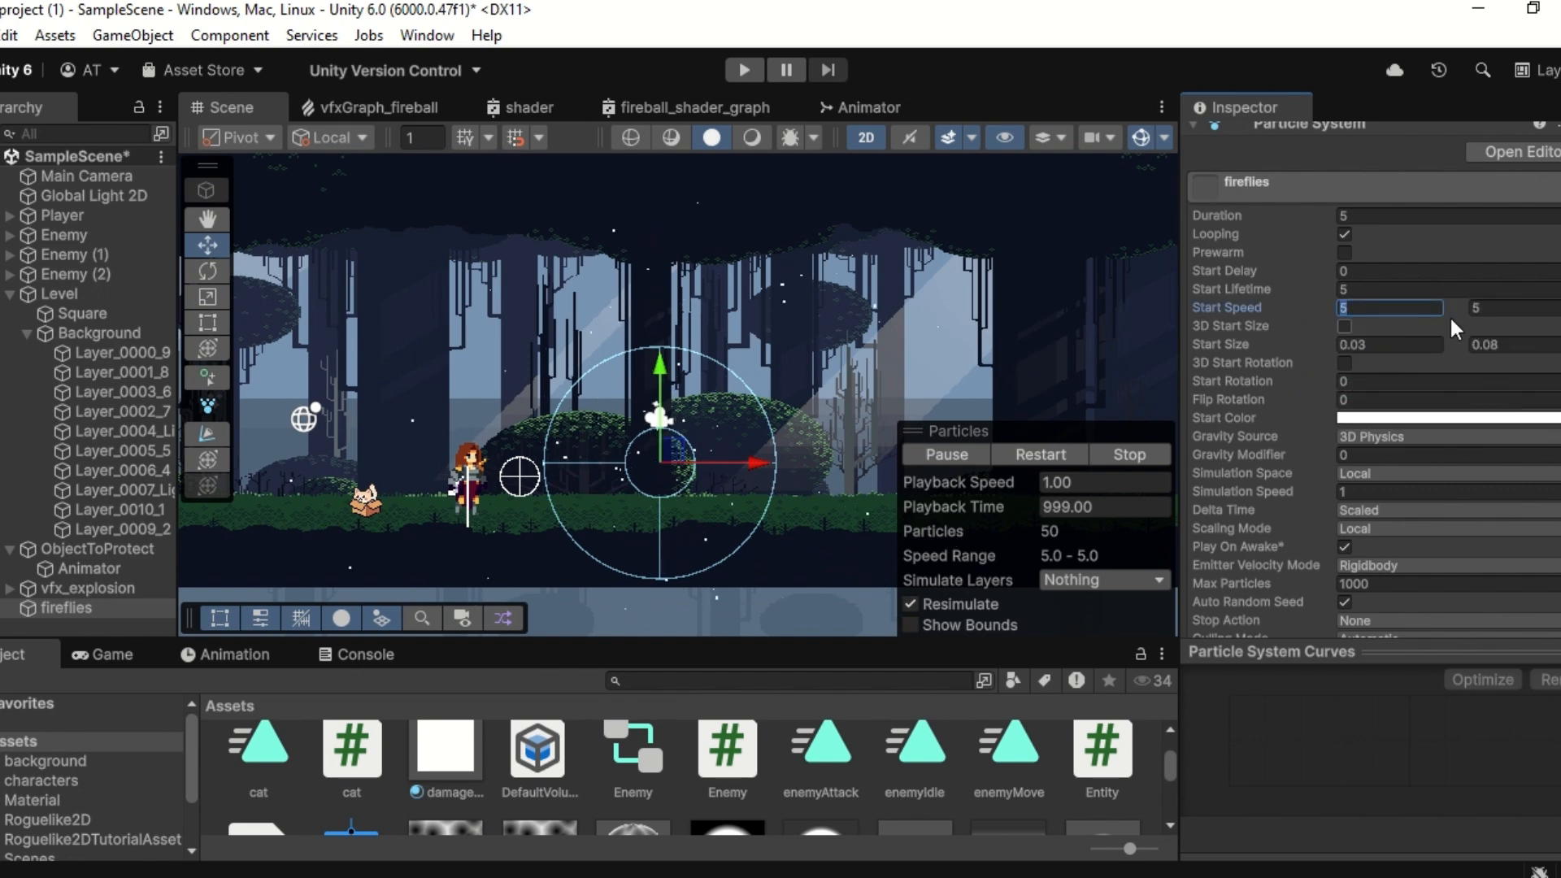
pyautogui.write('.01')
pyautogui.press('BackSpace')
pyautogui.press('BackSpace')
pyautogui.write('1')
pyautogui.press('Tab')
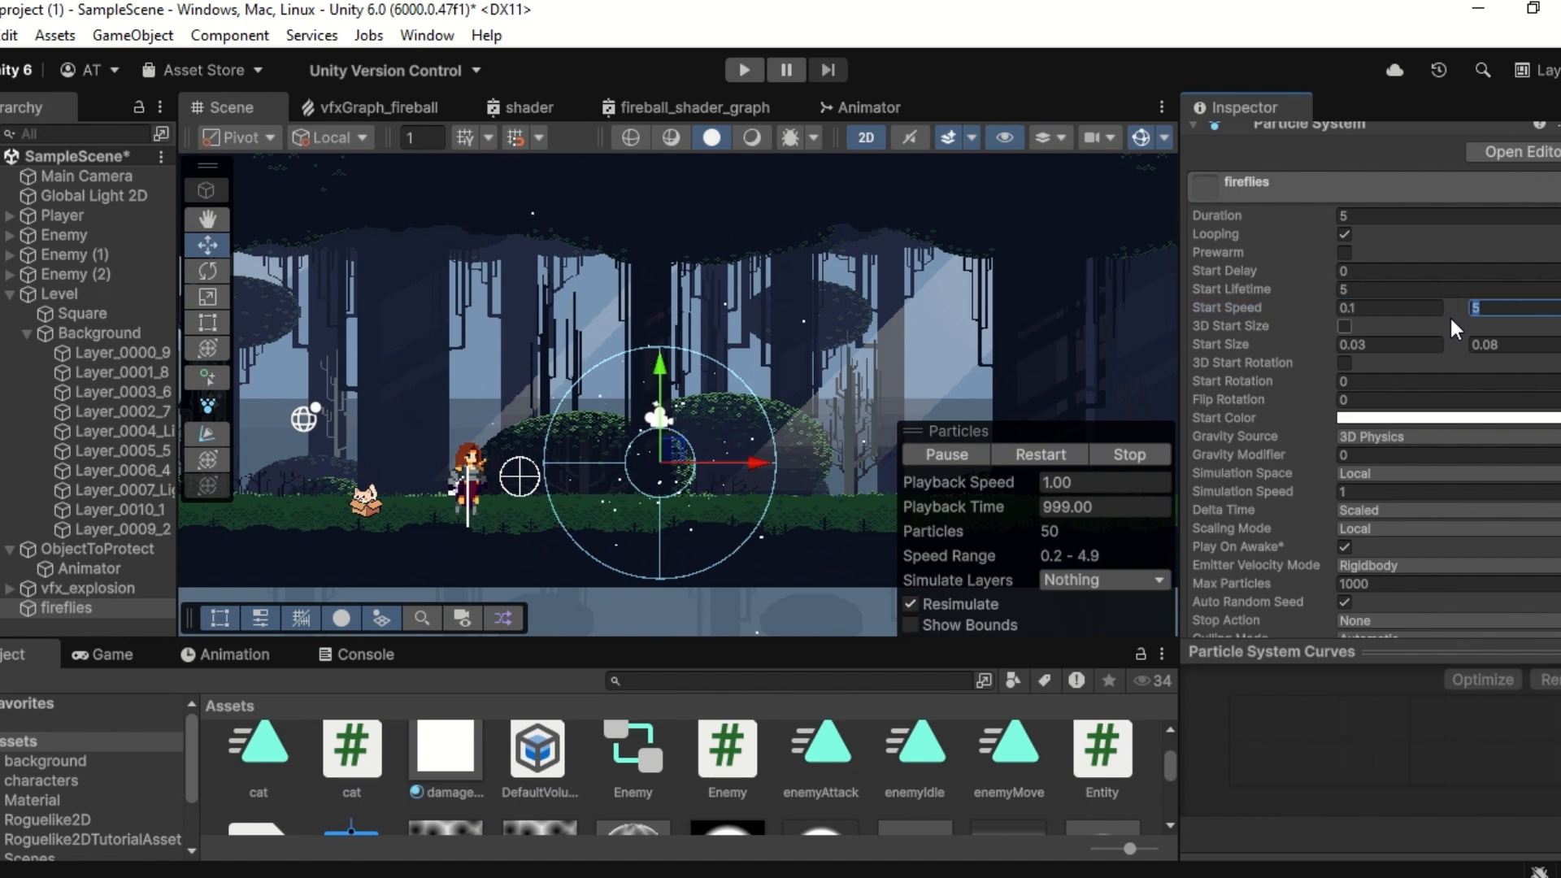
pyautogui.write('0.')
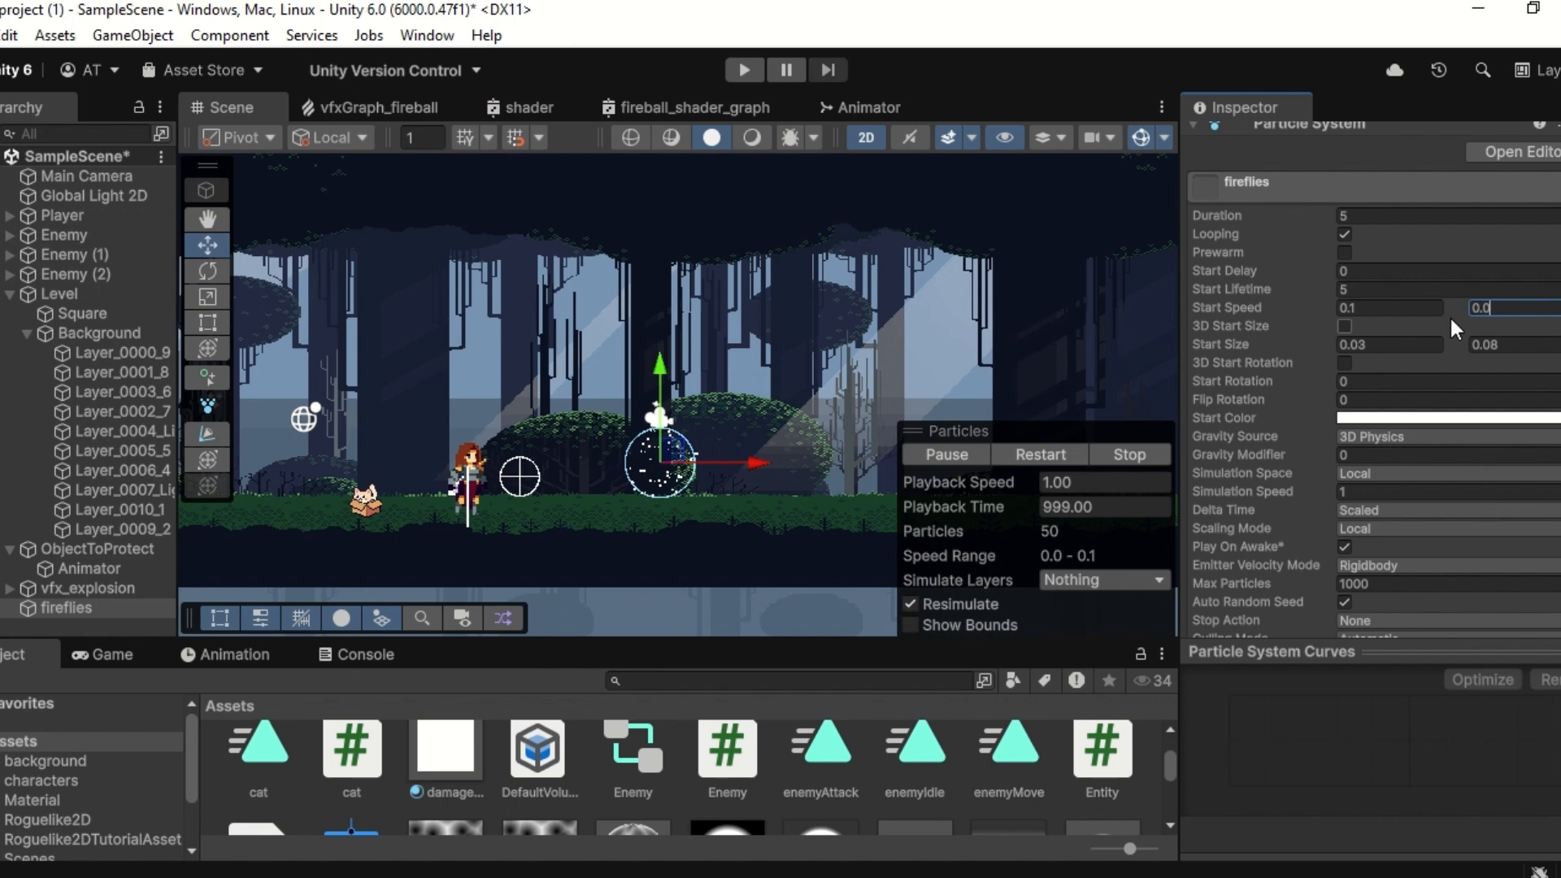
pyautogui.write('3')
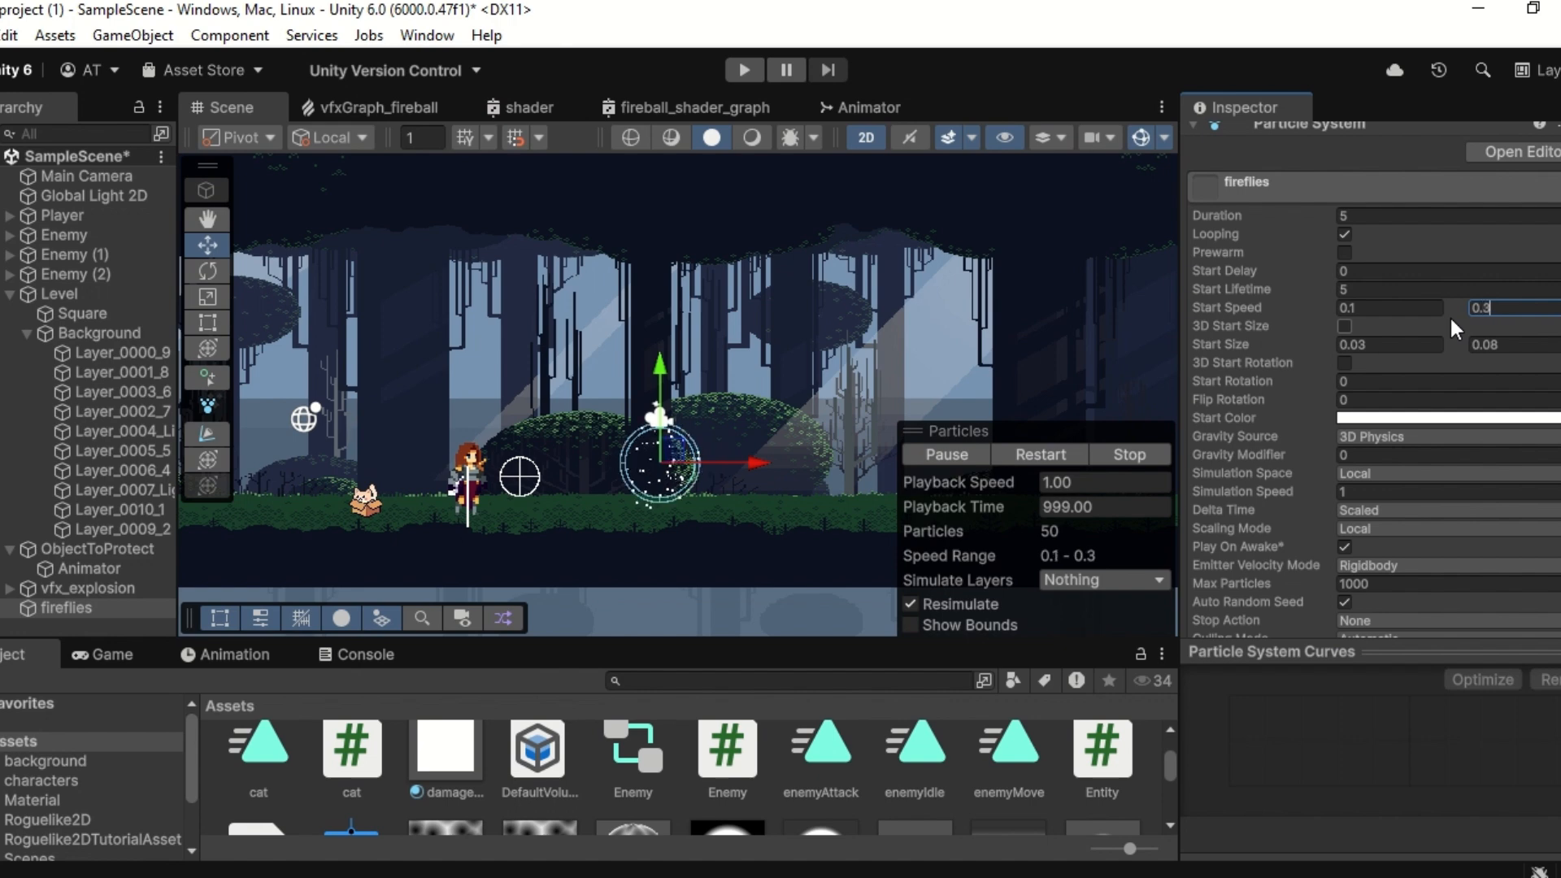
# Step: Change the emission shape of the fireflies particle system to Box
pyautogui.scroll(4, 724, 501)
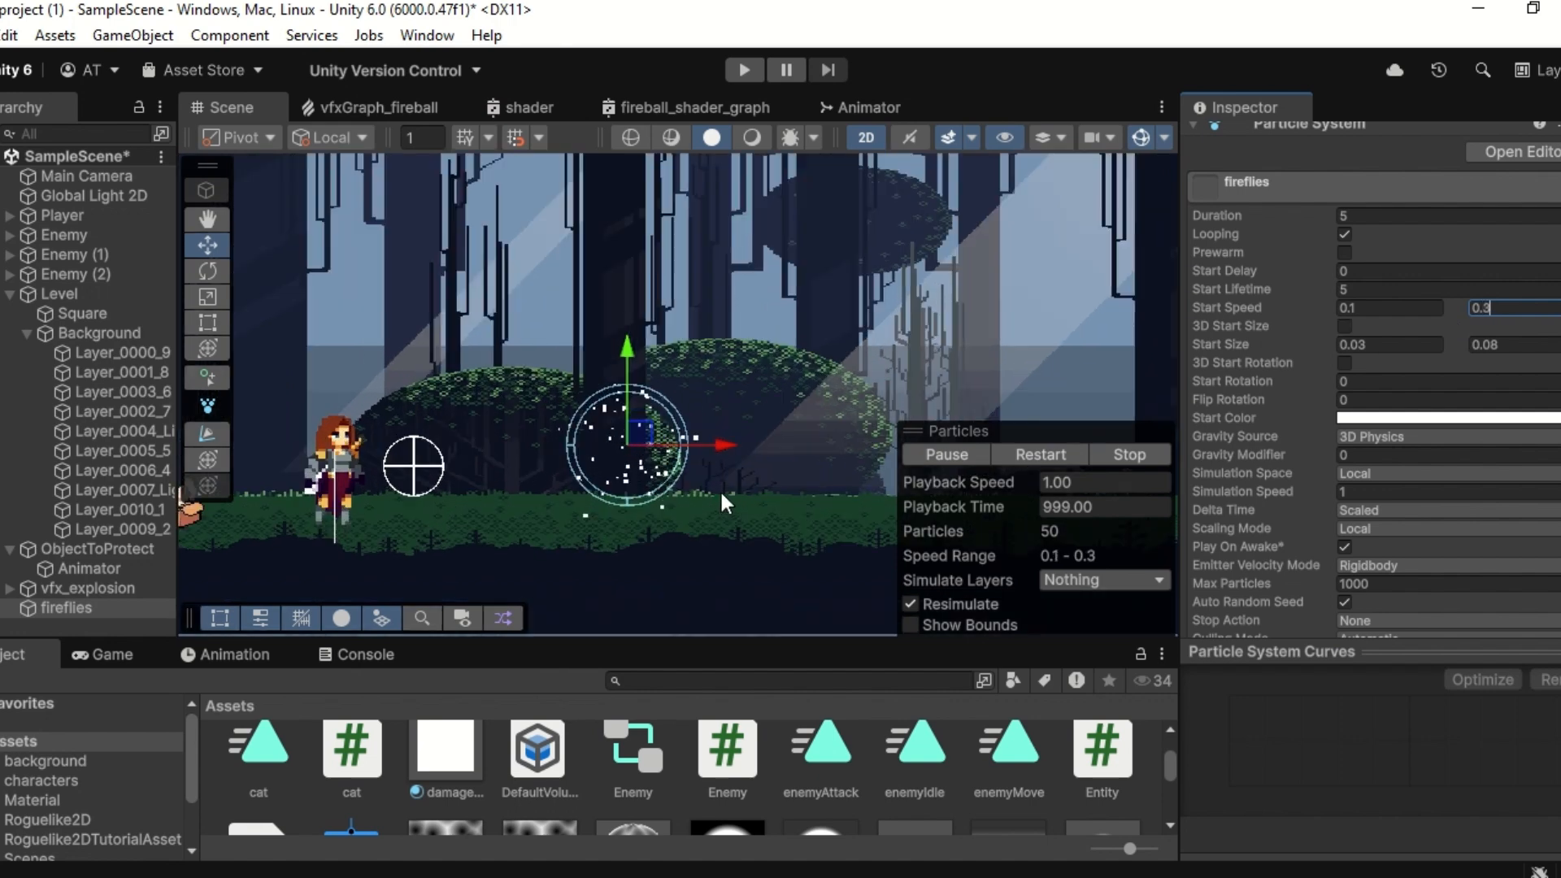
pyautogui.scroll(-2, 720, 490)
pyautogui.scroll(-4, 1423, 348)
pyautogui.scroll(-3, 1423, 348)
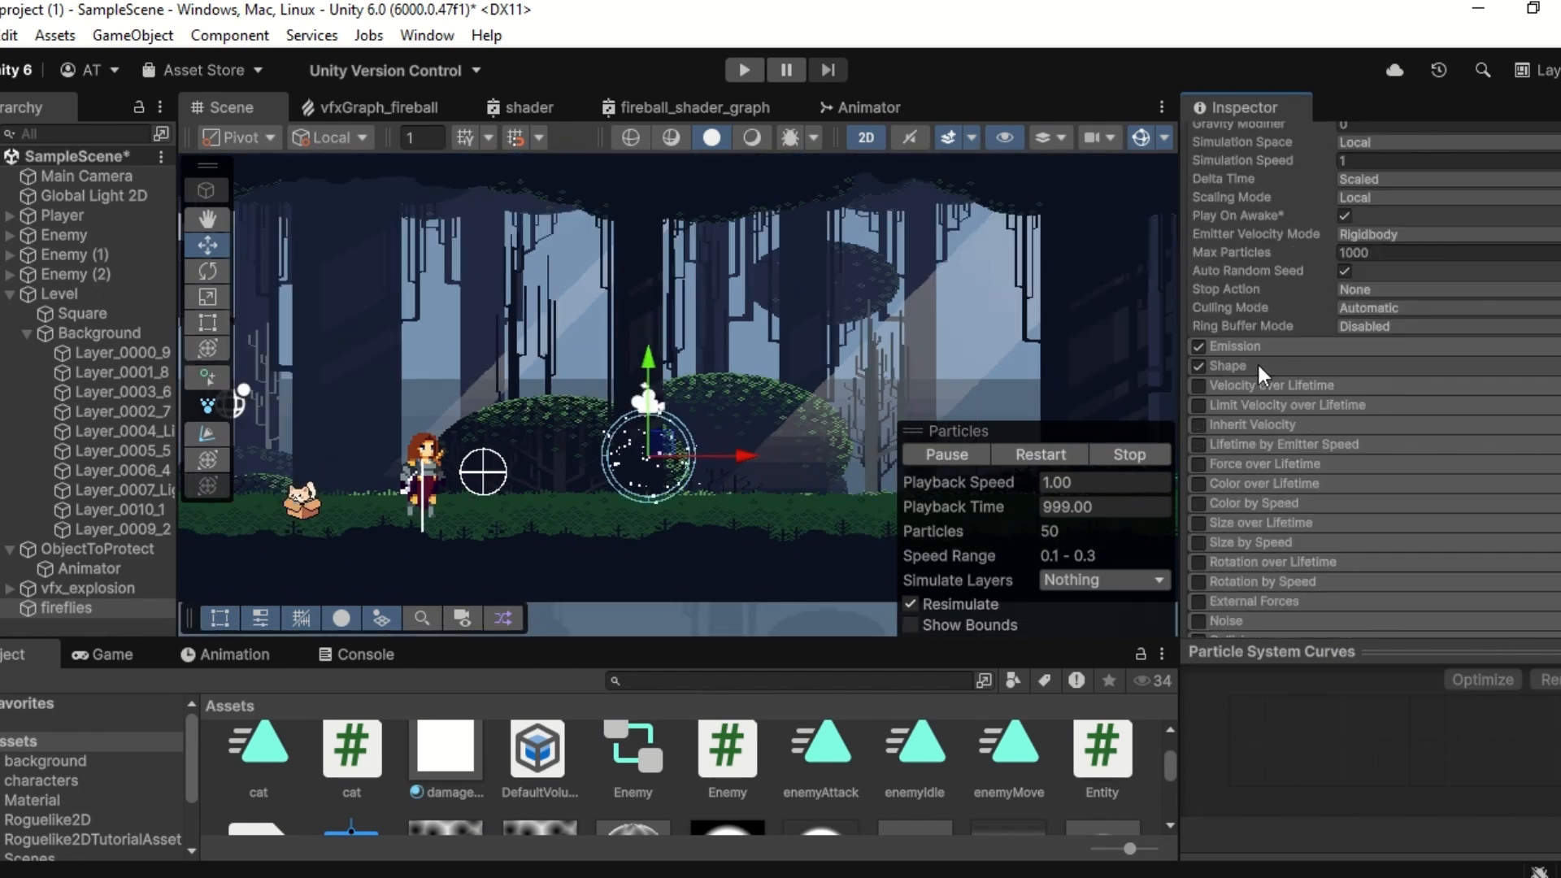
pyautogui.click(1244, 366)
pyautogui.click(1394, 389)
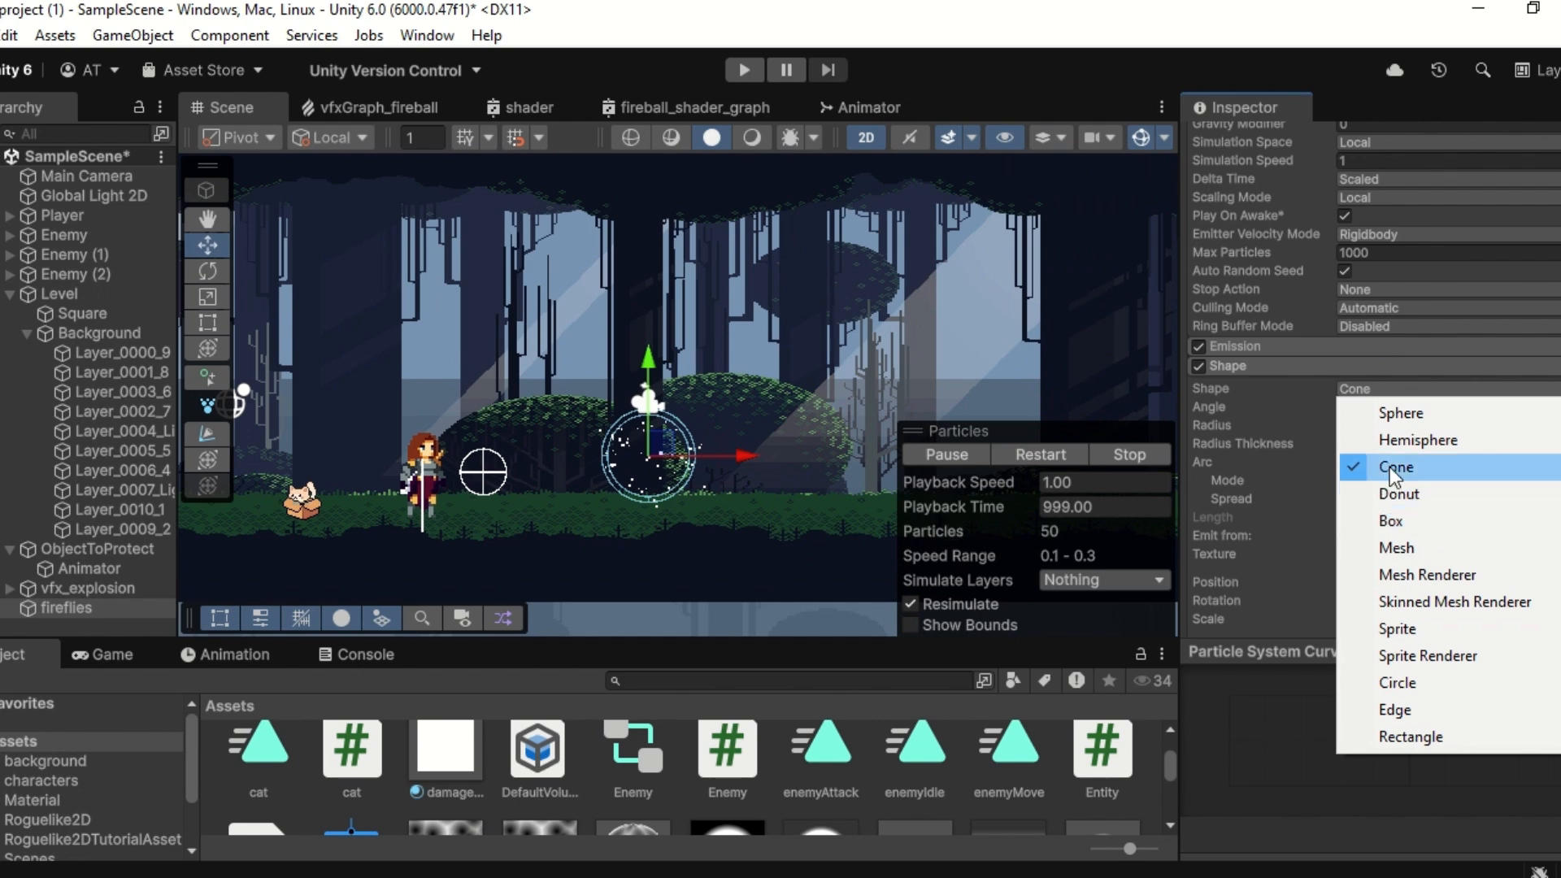
pyautogui.click(1390, 524)
# Step: Widen the emission box to an X scale of about 9.65 and raise the fireflies to a Y position of about 0.22
pyautogui.scroll(-2, 1267, 389)
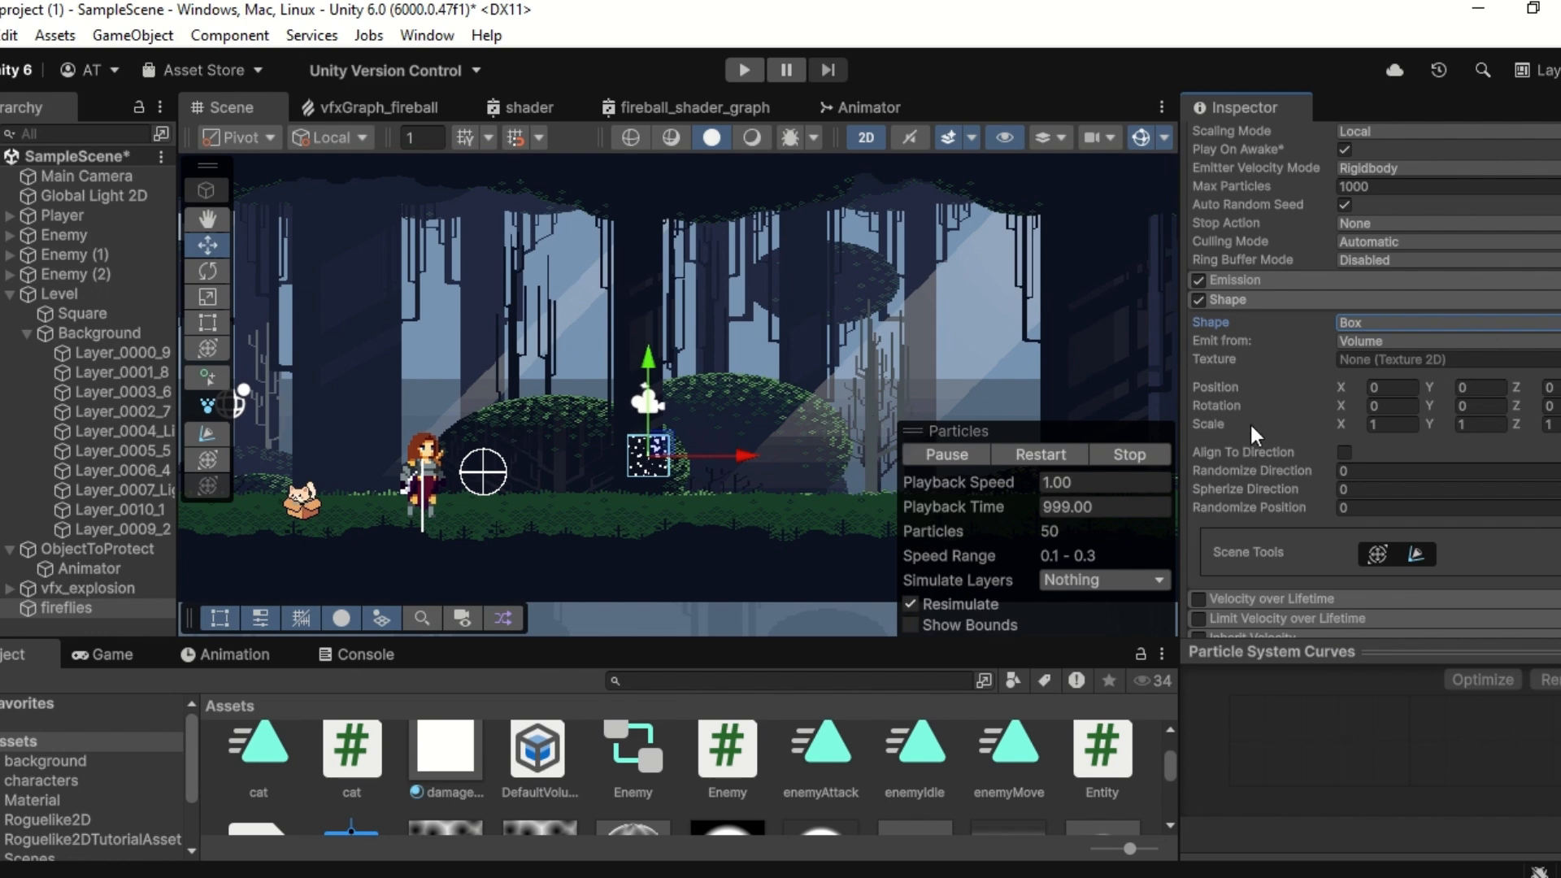
pyautogui.click(1343, 425)
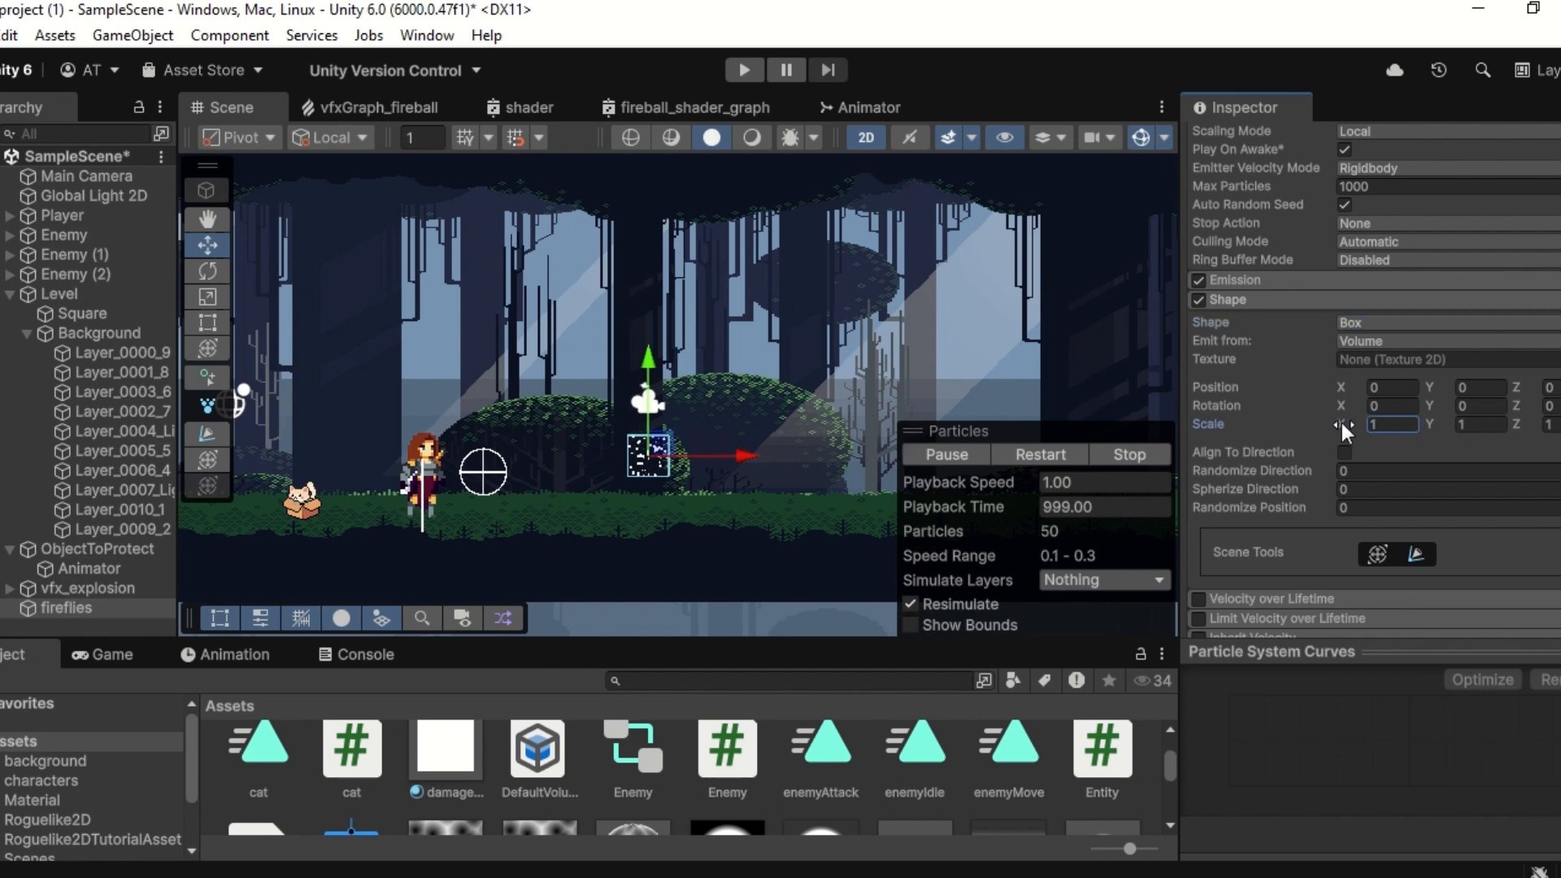
pyautogui.moveTo(1363, 419); pyautogui.dragTo(56, 423)
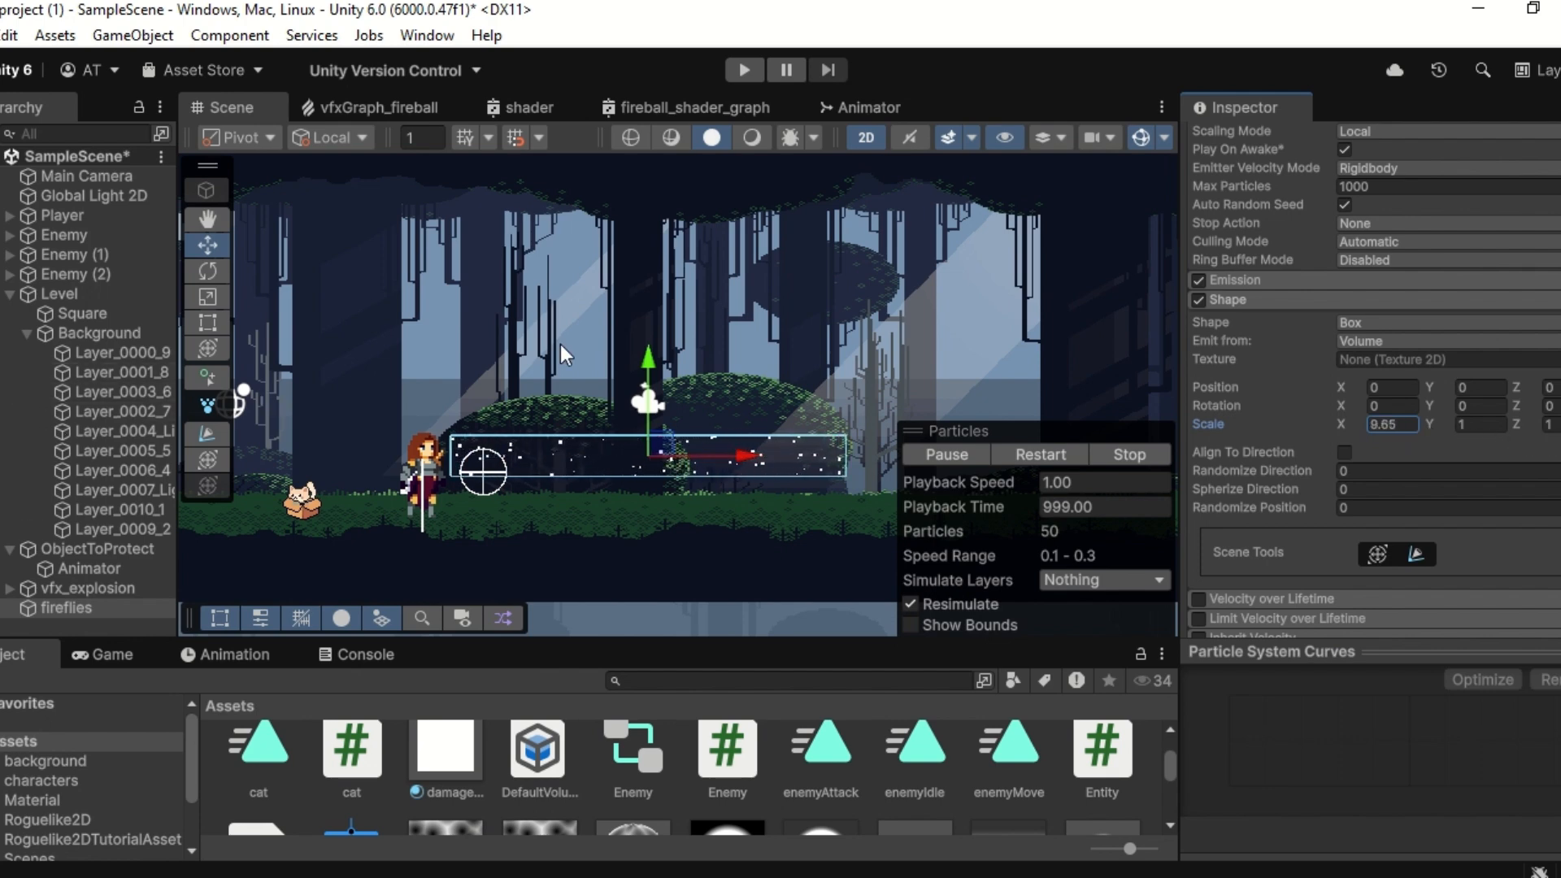
pyautogui.moveTo(651, 355); pyautogui.dragTo(654, 292)
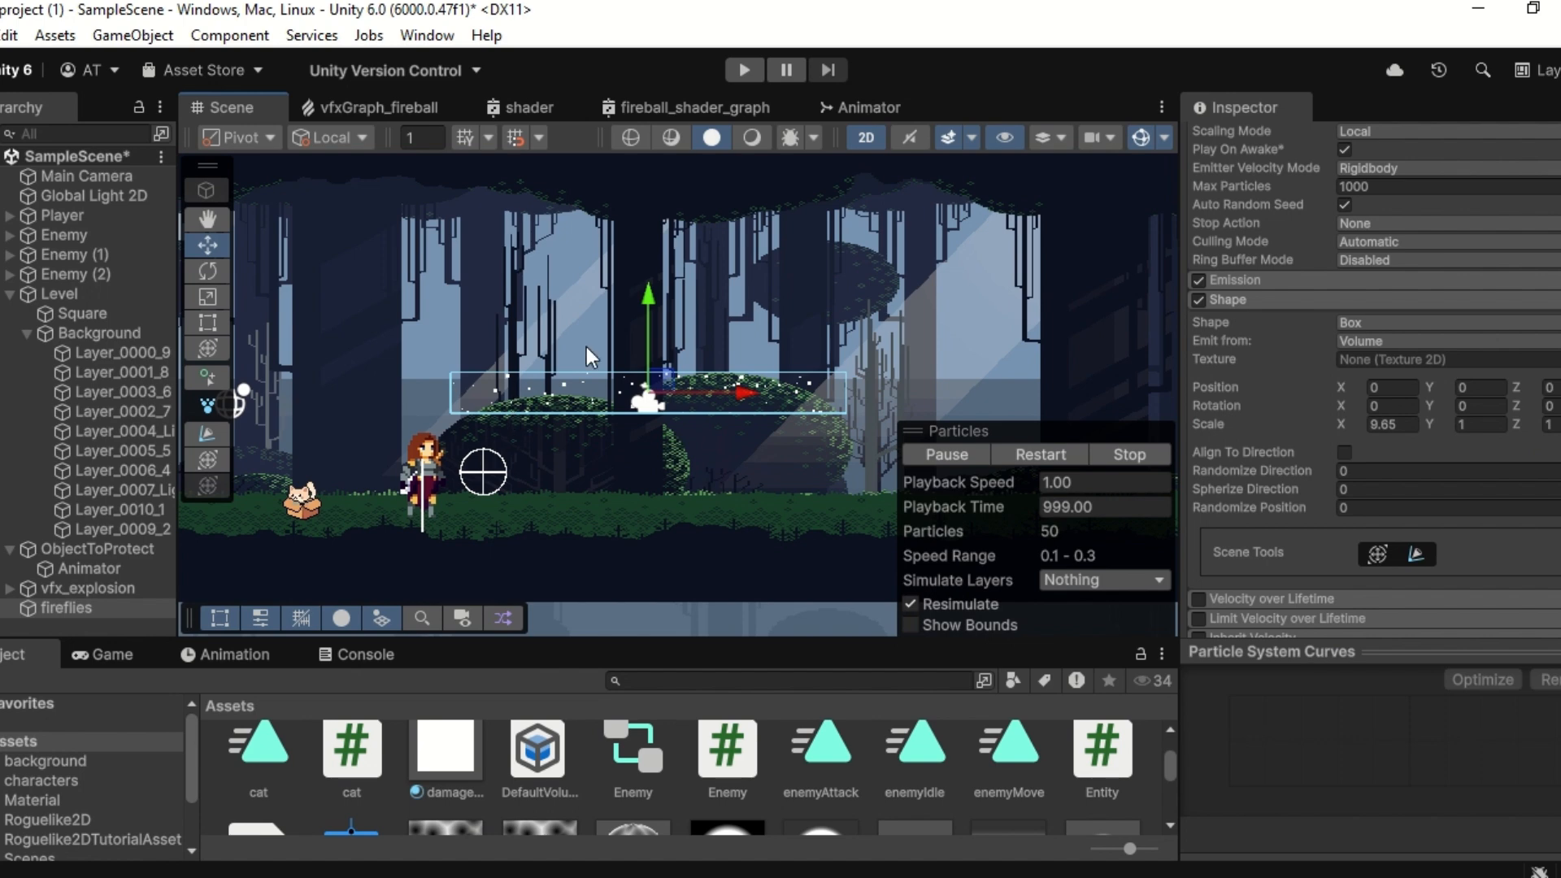
# Step: Hide the scene gizmos and deselect the fireflies for a clear view of the particles around the bushes
pyautogui.click(1143, 137)
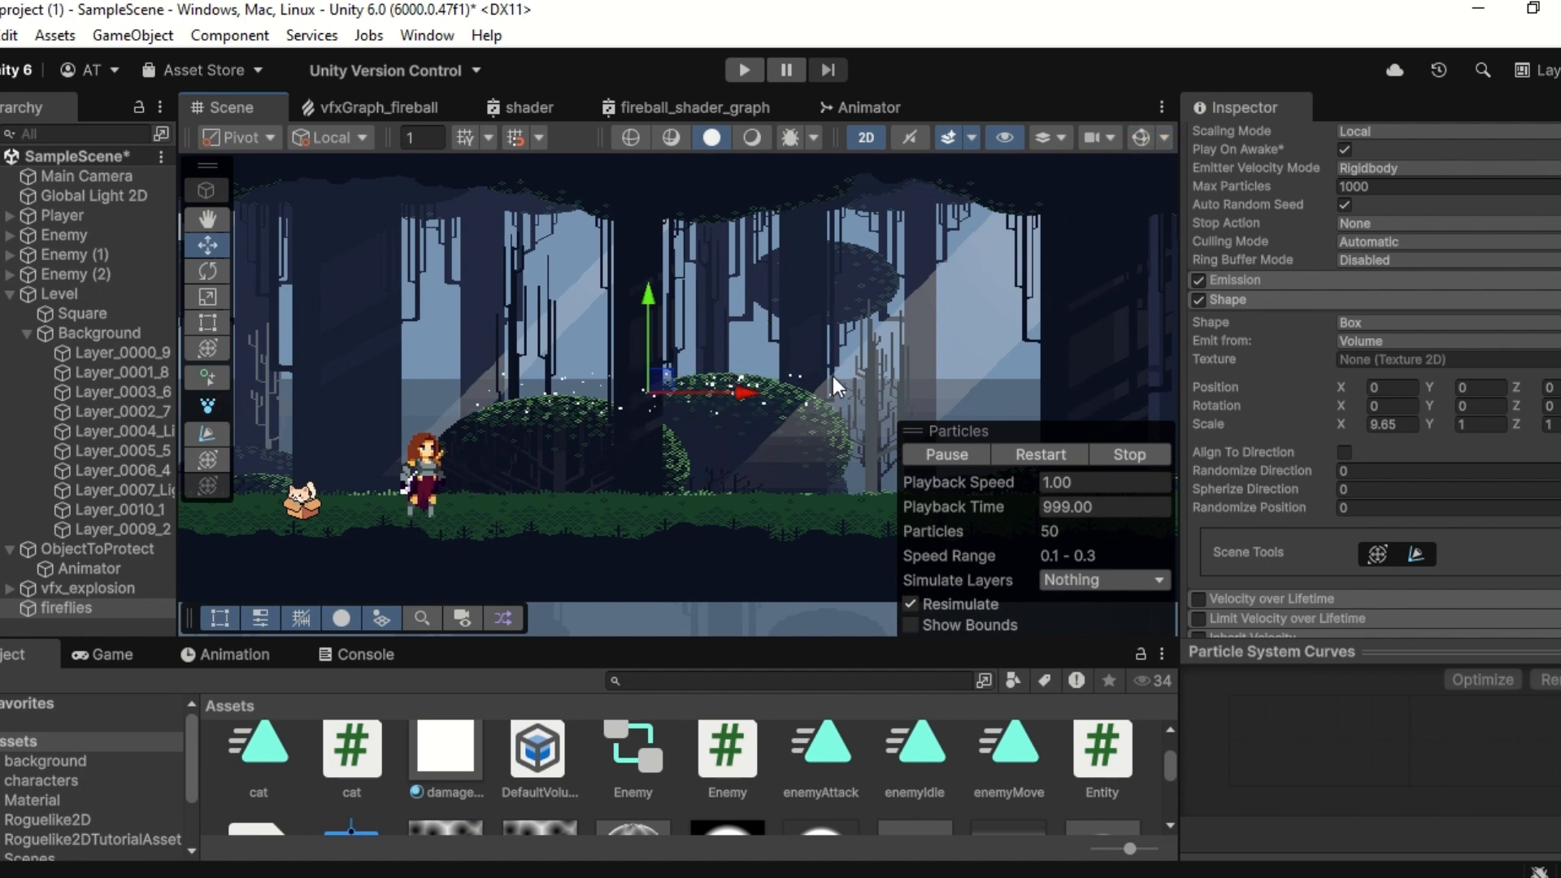
pyautogui.click(597, 441)
pyautogui.scroll(4, 647, 402)
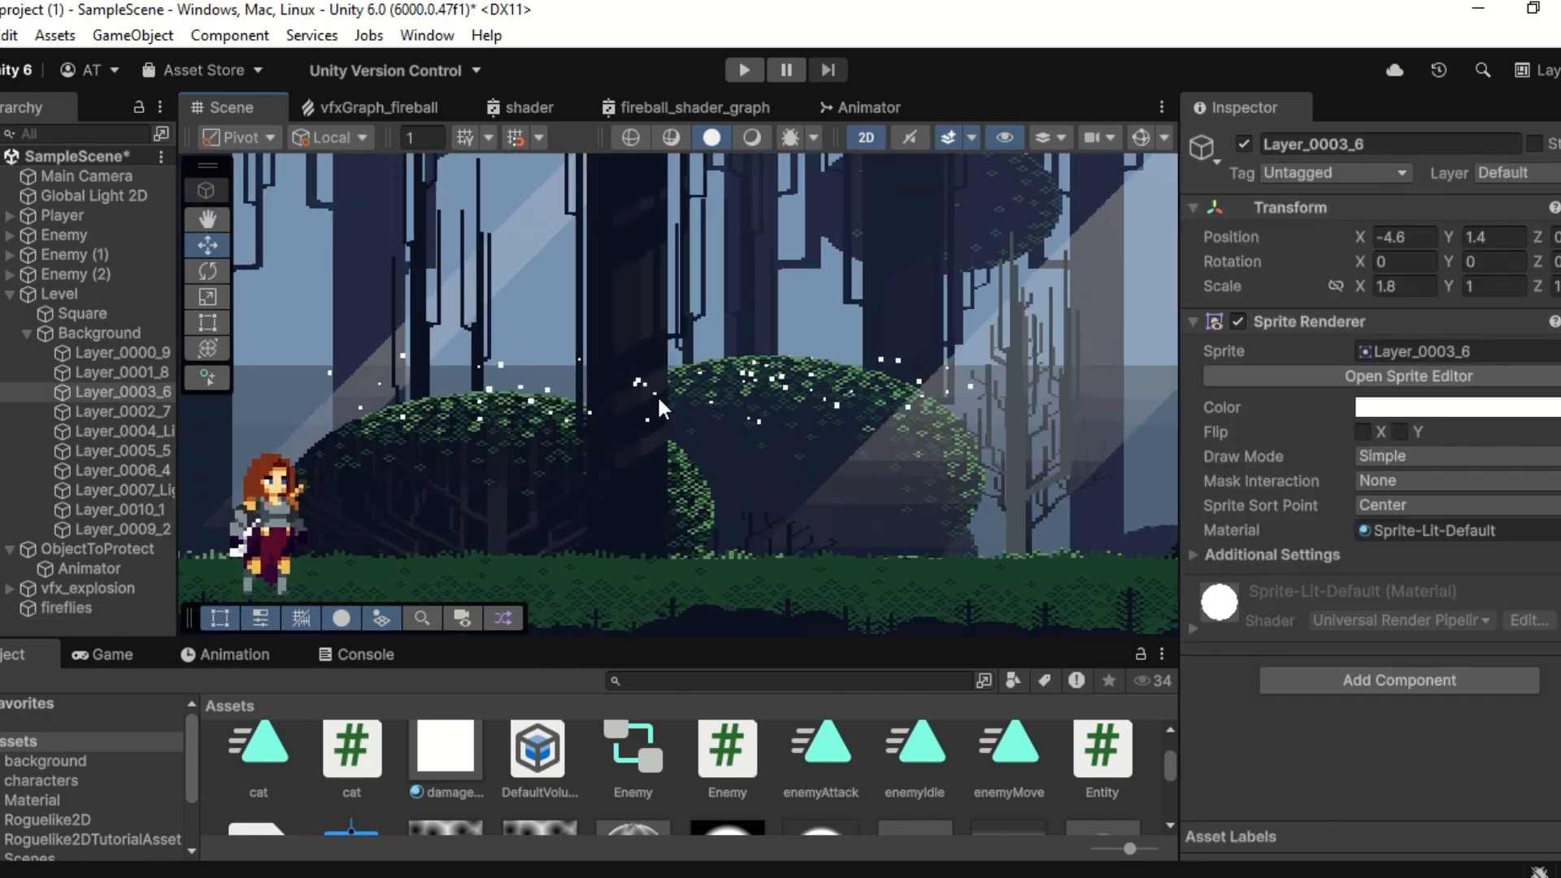
# Step: Reselect the fireflies object and switch to the Hand tool in the scene
pyautogui.click(104, 603)
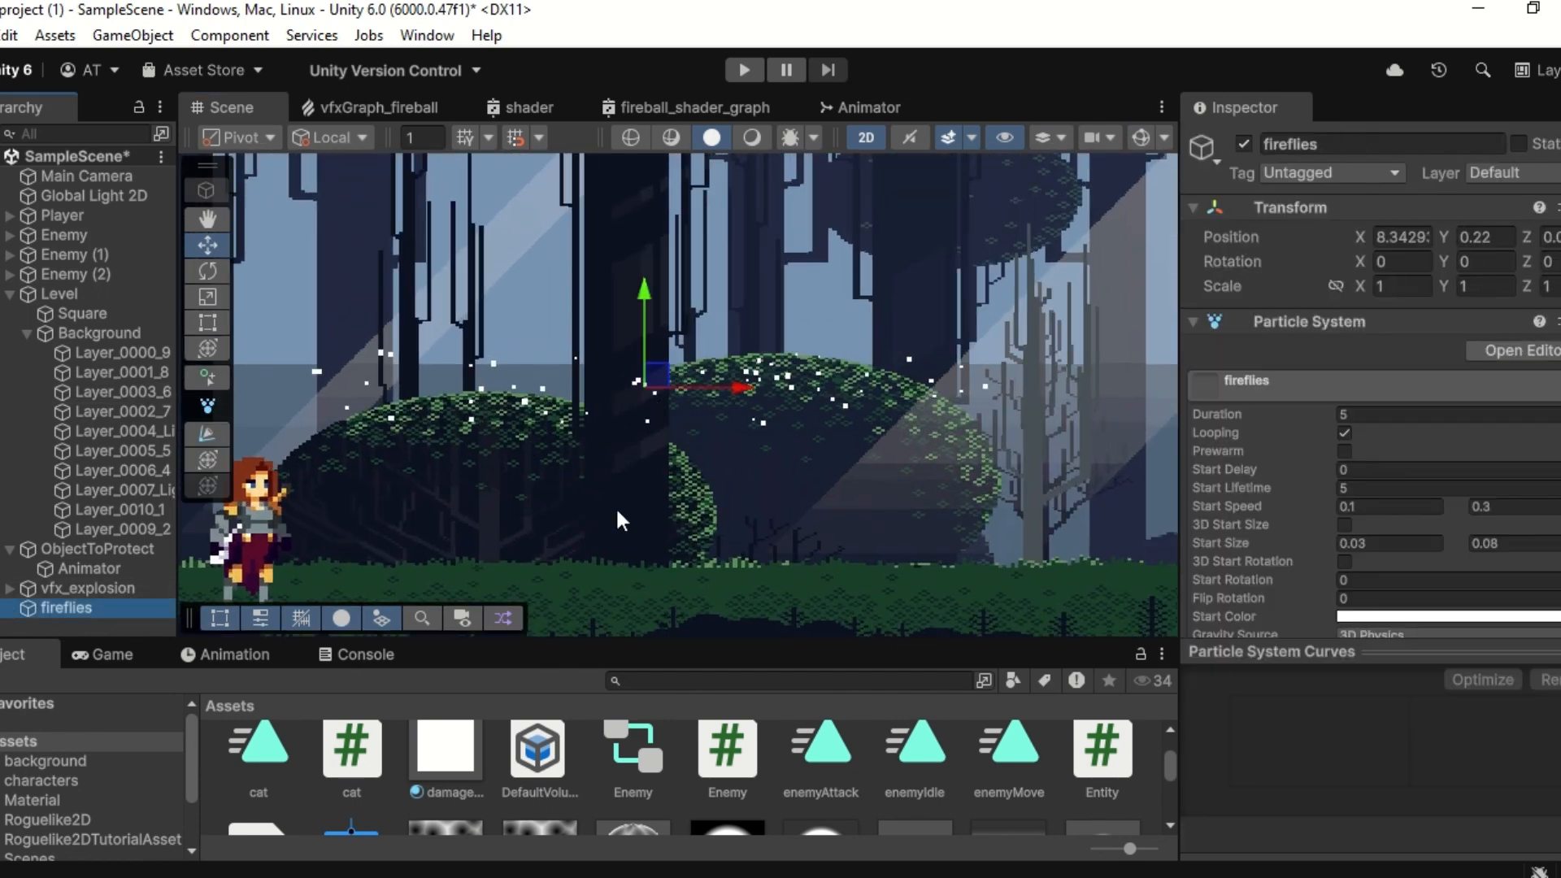
pyautogui.click(206, 218)
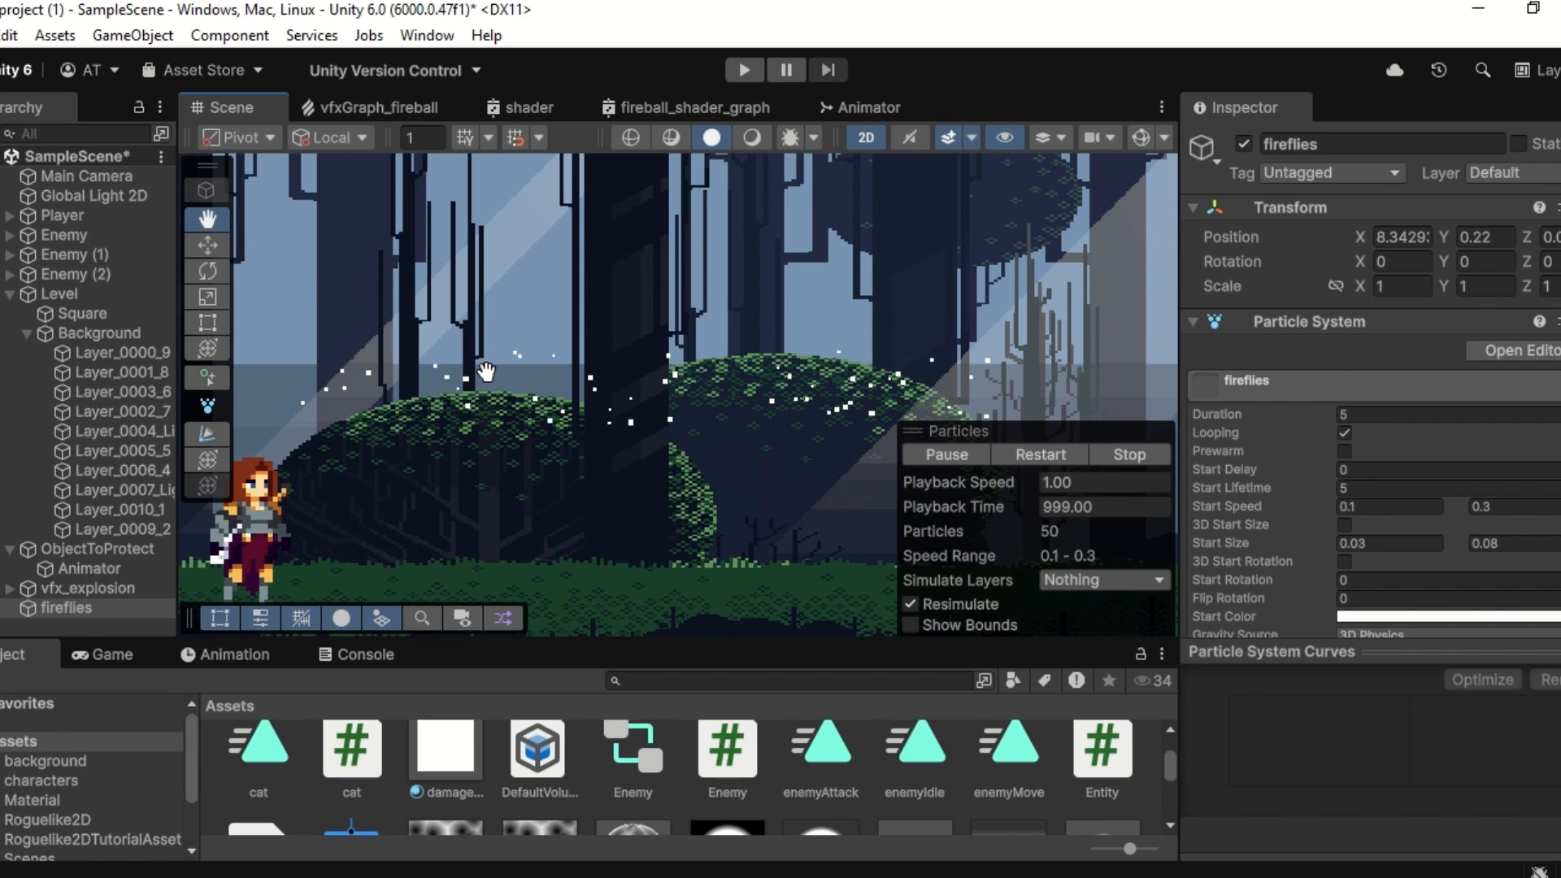
pyautogui.moveTo(692, 379); pyautogui.dragTo(830, 318)
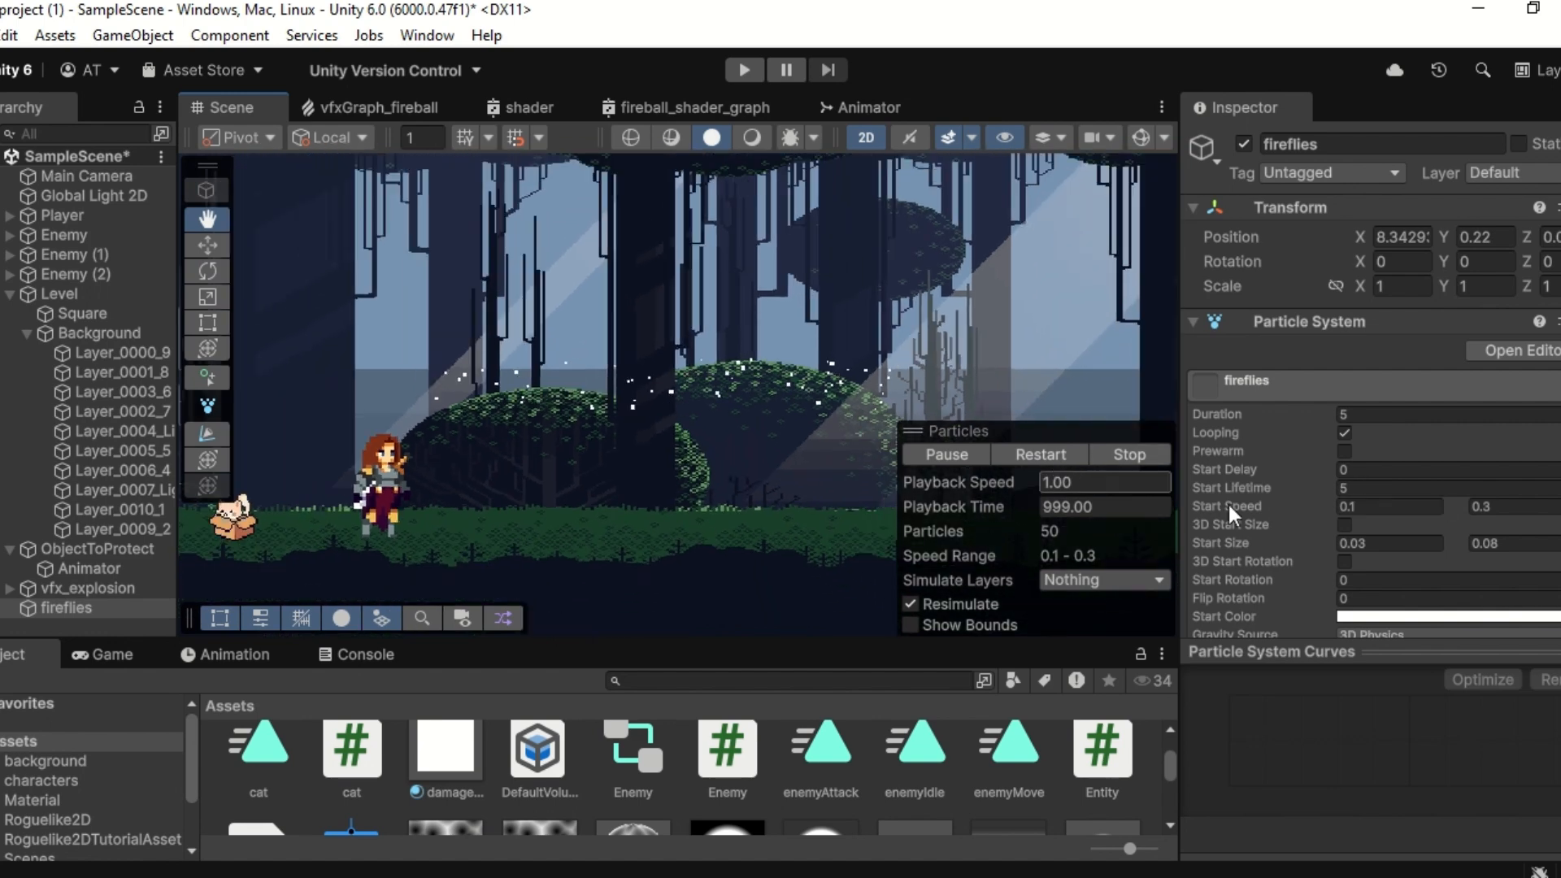
# Step: Enable the Noise module on the fireflies particle system and set its strength to 0.1
pyautogui.scroll(-5, 1293, 491)
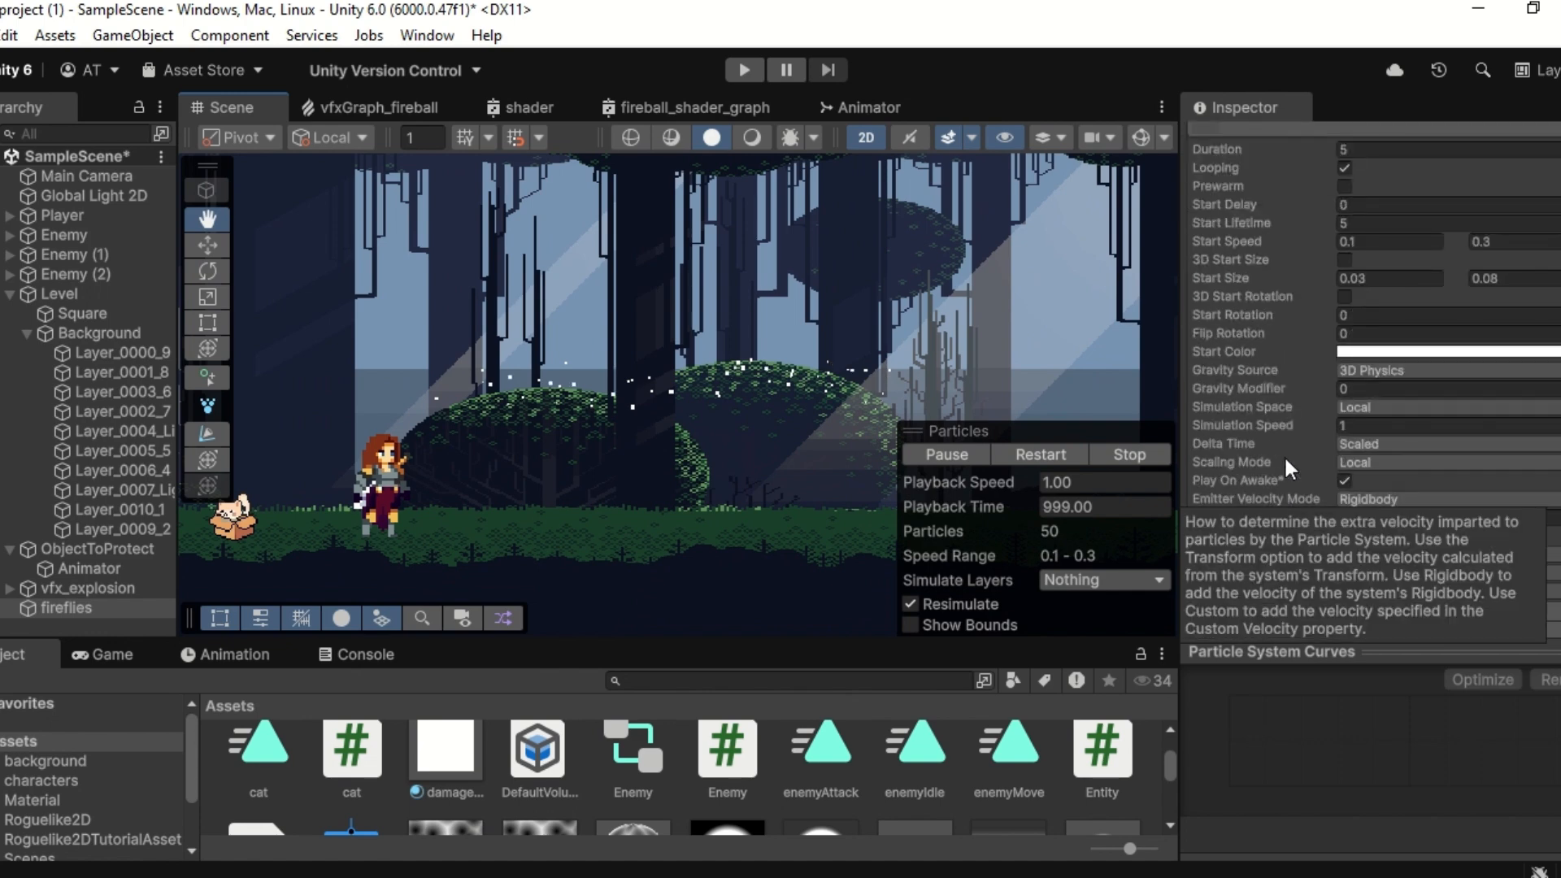
pyautogui.scroll(-4, 1251, 534)
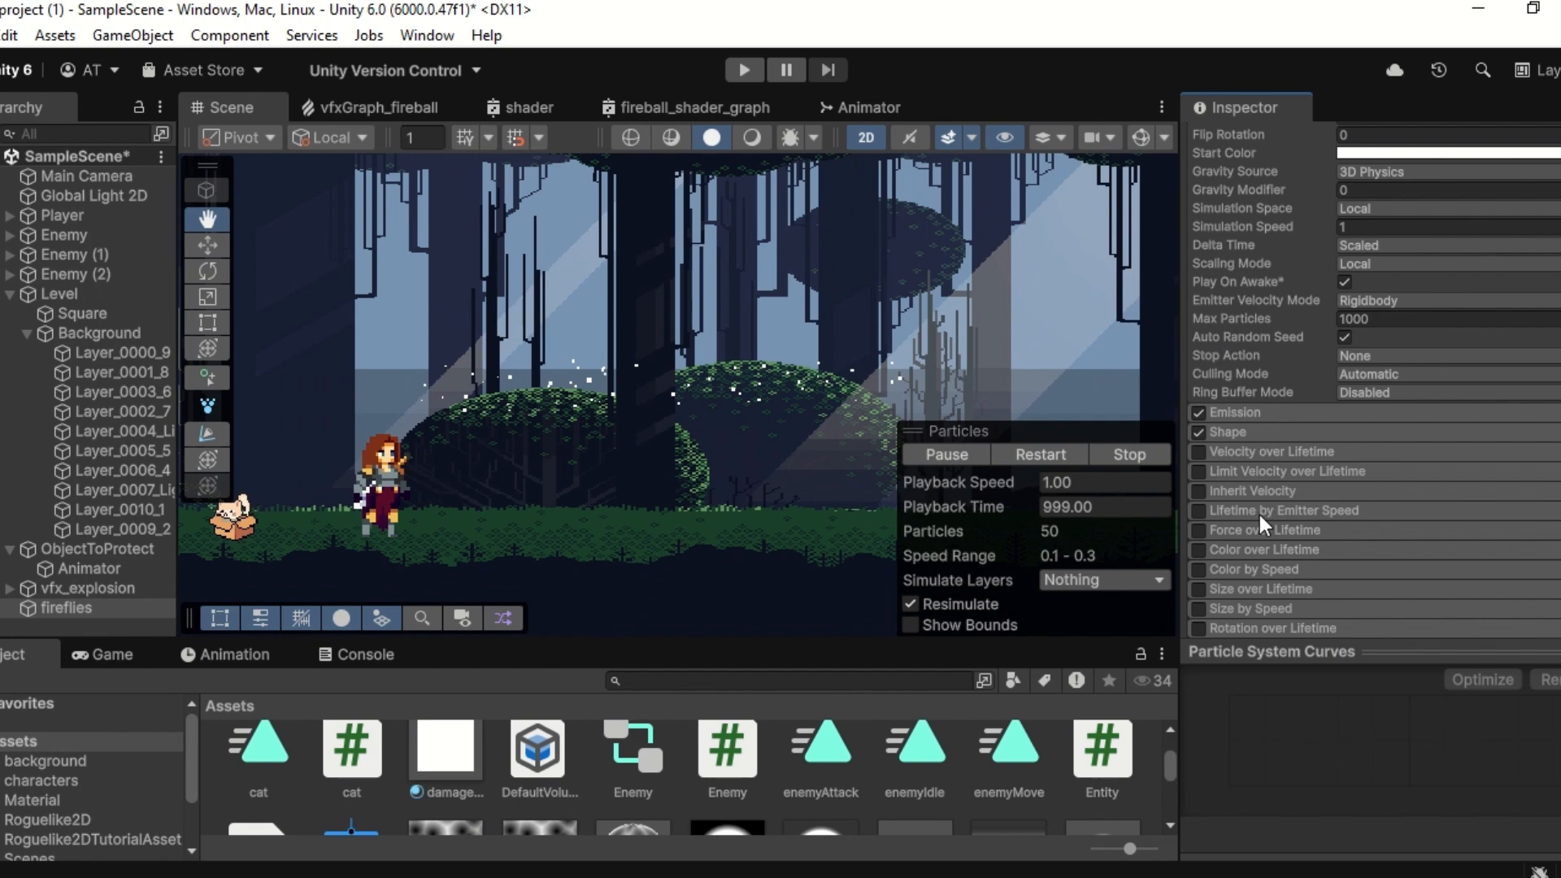
pyautogui.scroll(-6, 1251, 584)
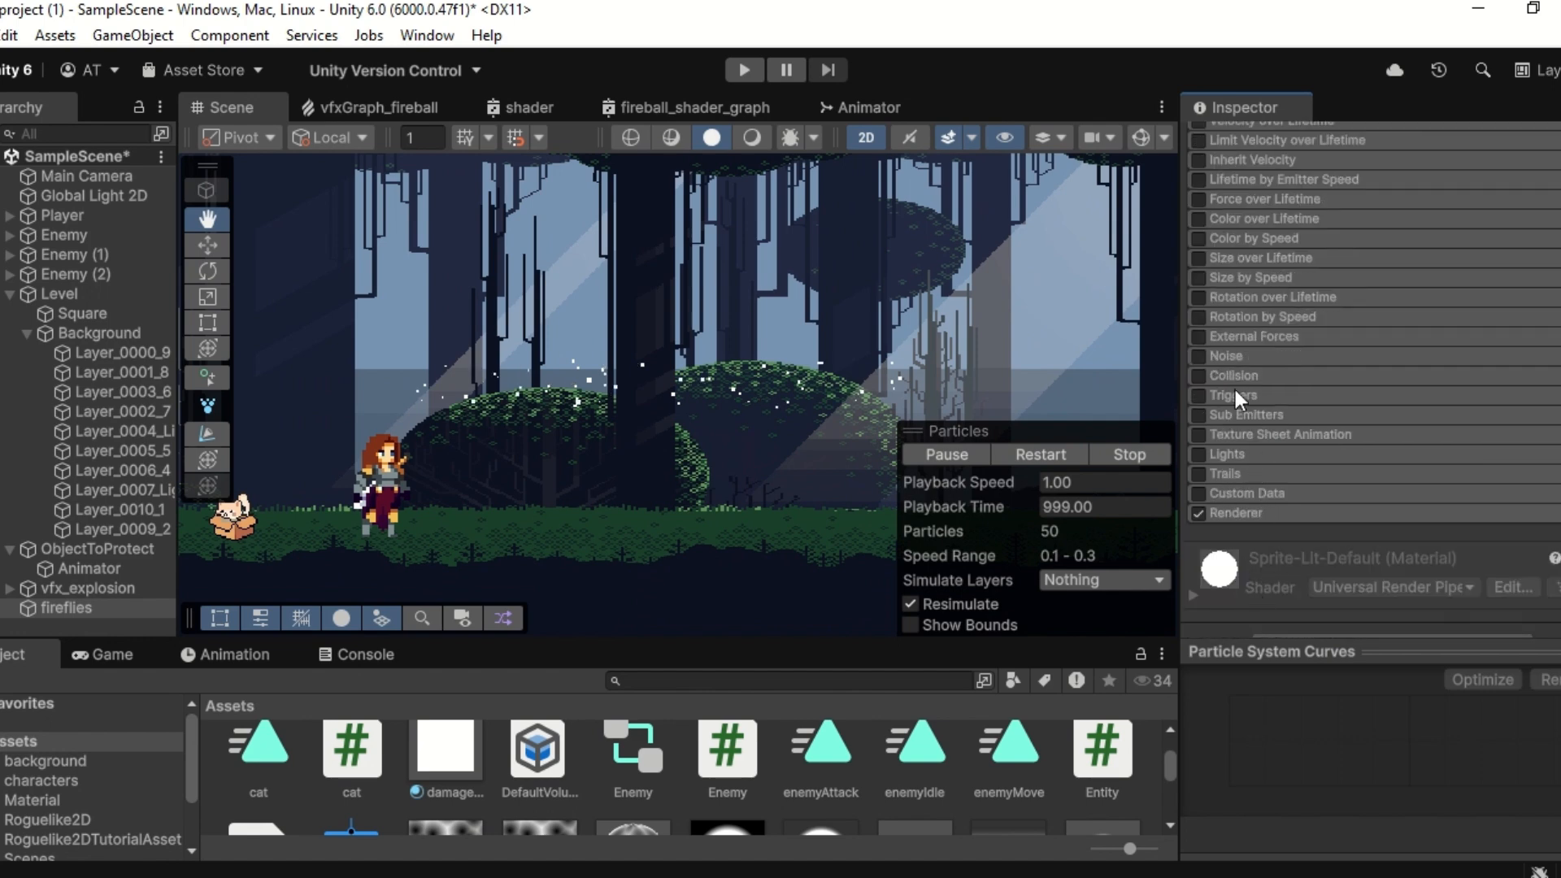
pyautogui.click(1198, 356)
pyautogui.click(1255, 355)
pyautogui.click(1354, 397)
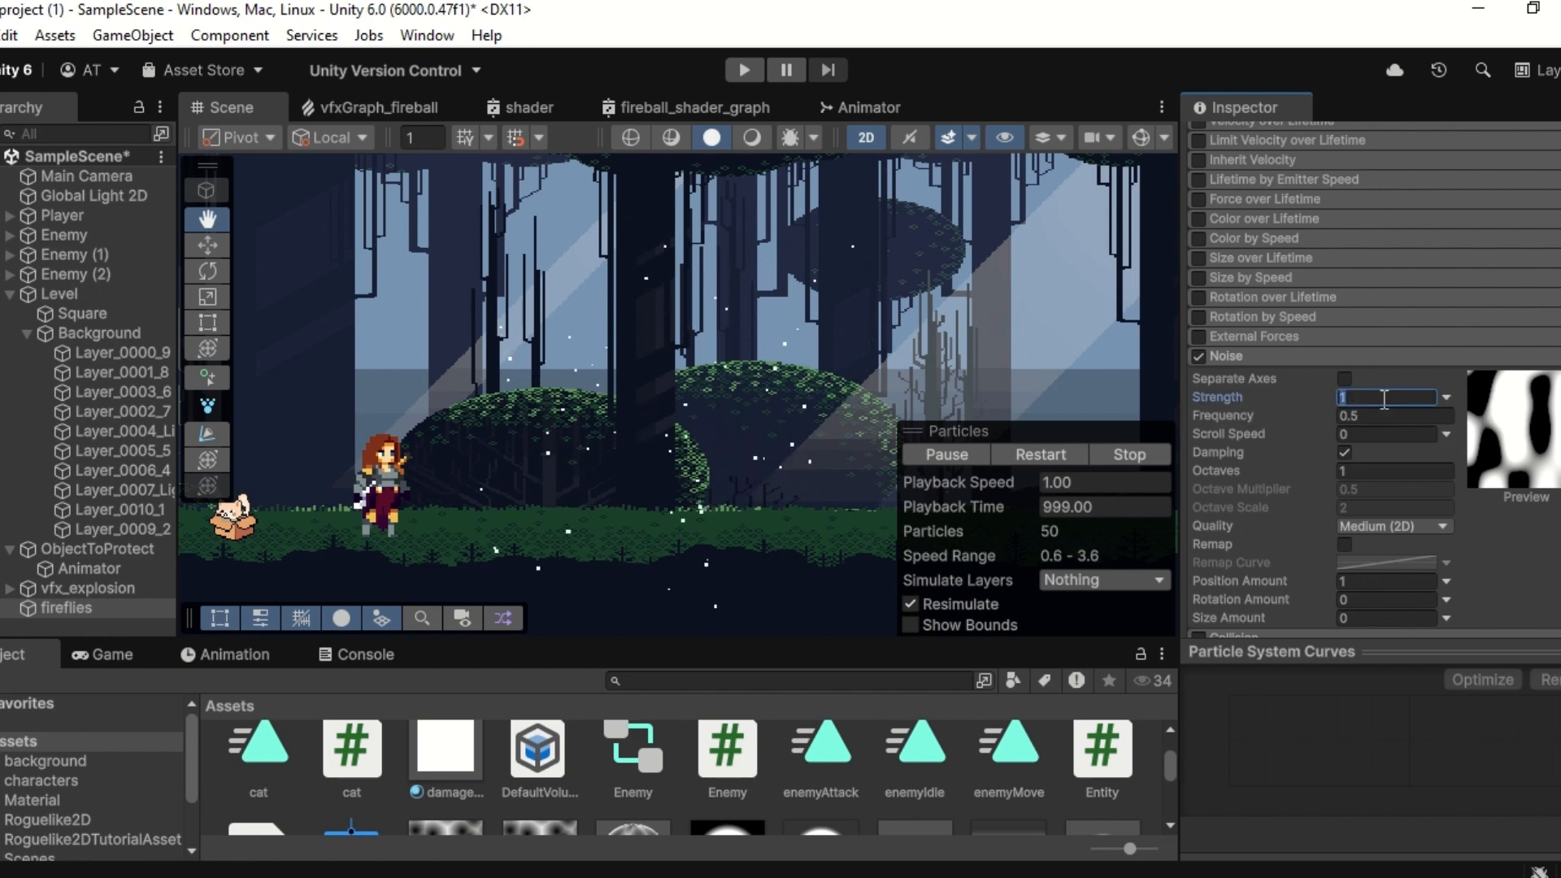
pyautogui.write('0')
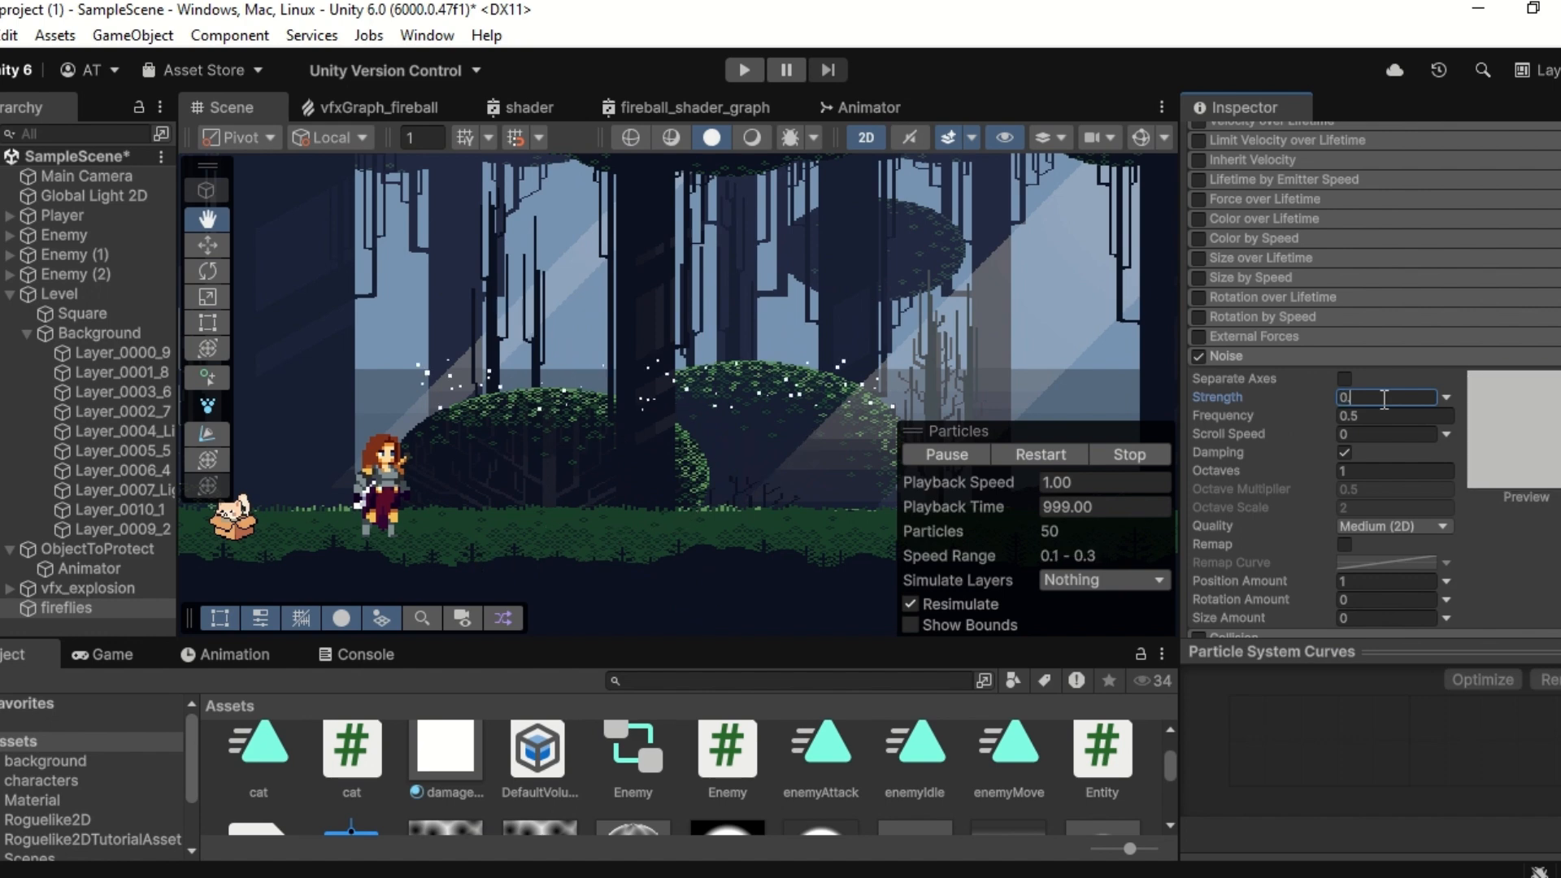
pyautogui.write('.1')
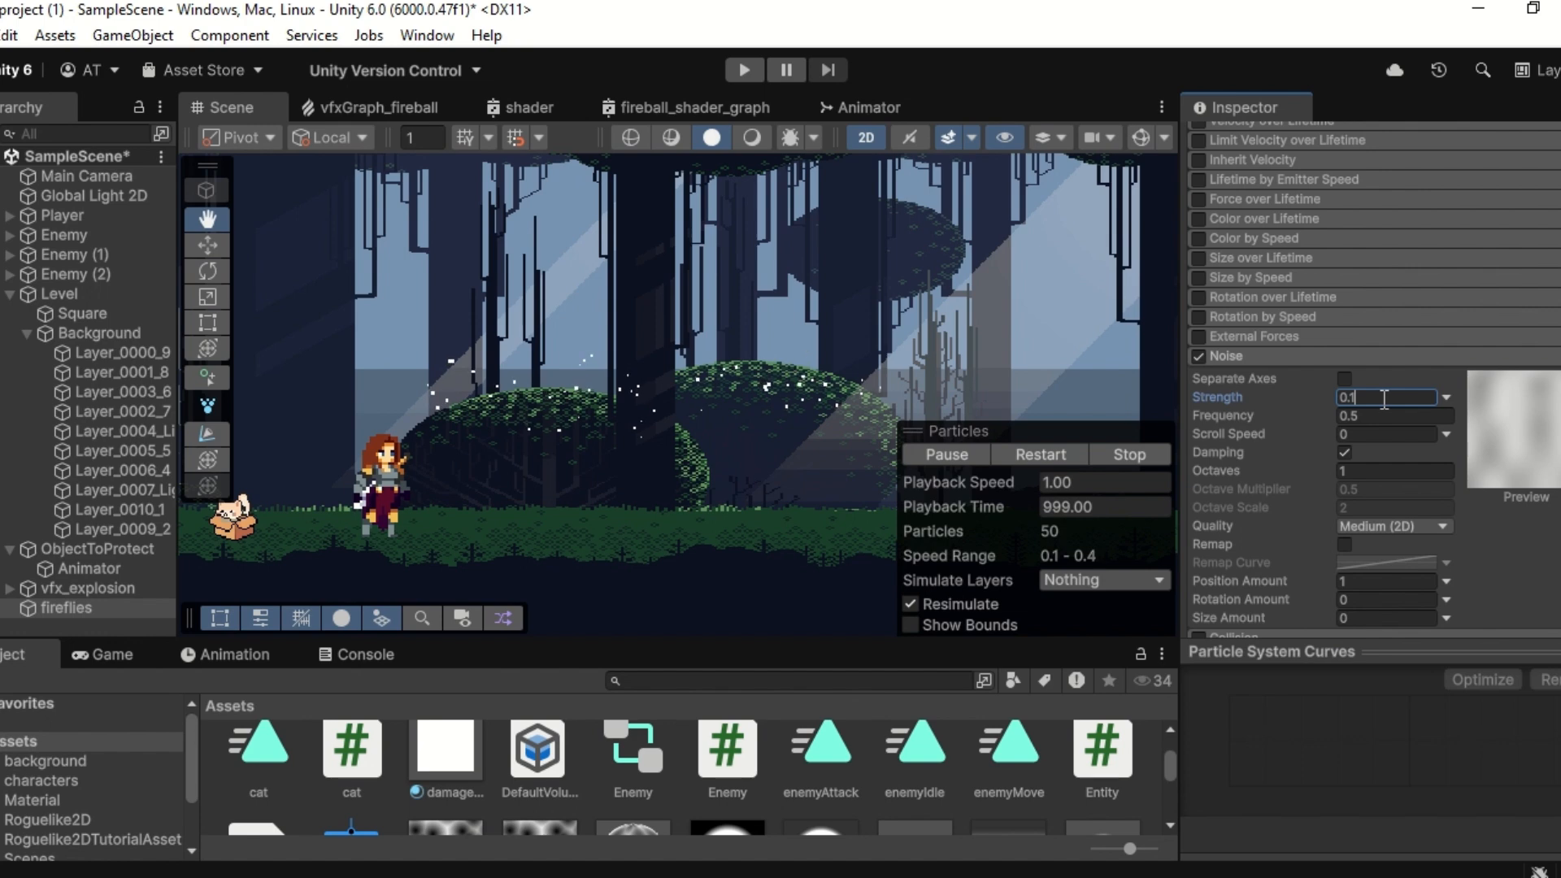
pyautogui.click(1084, 54)
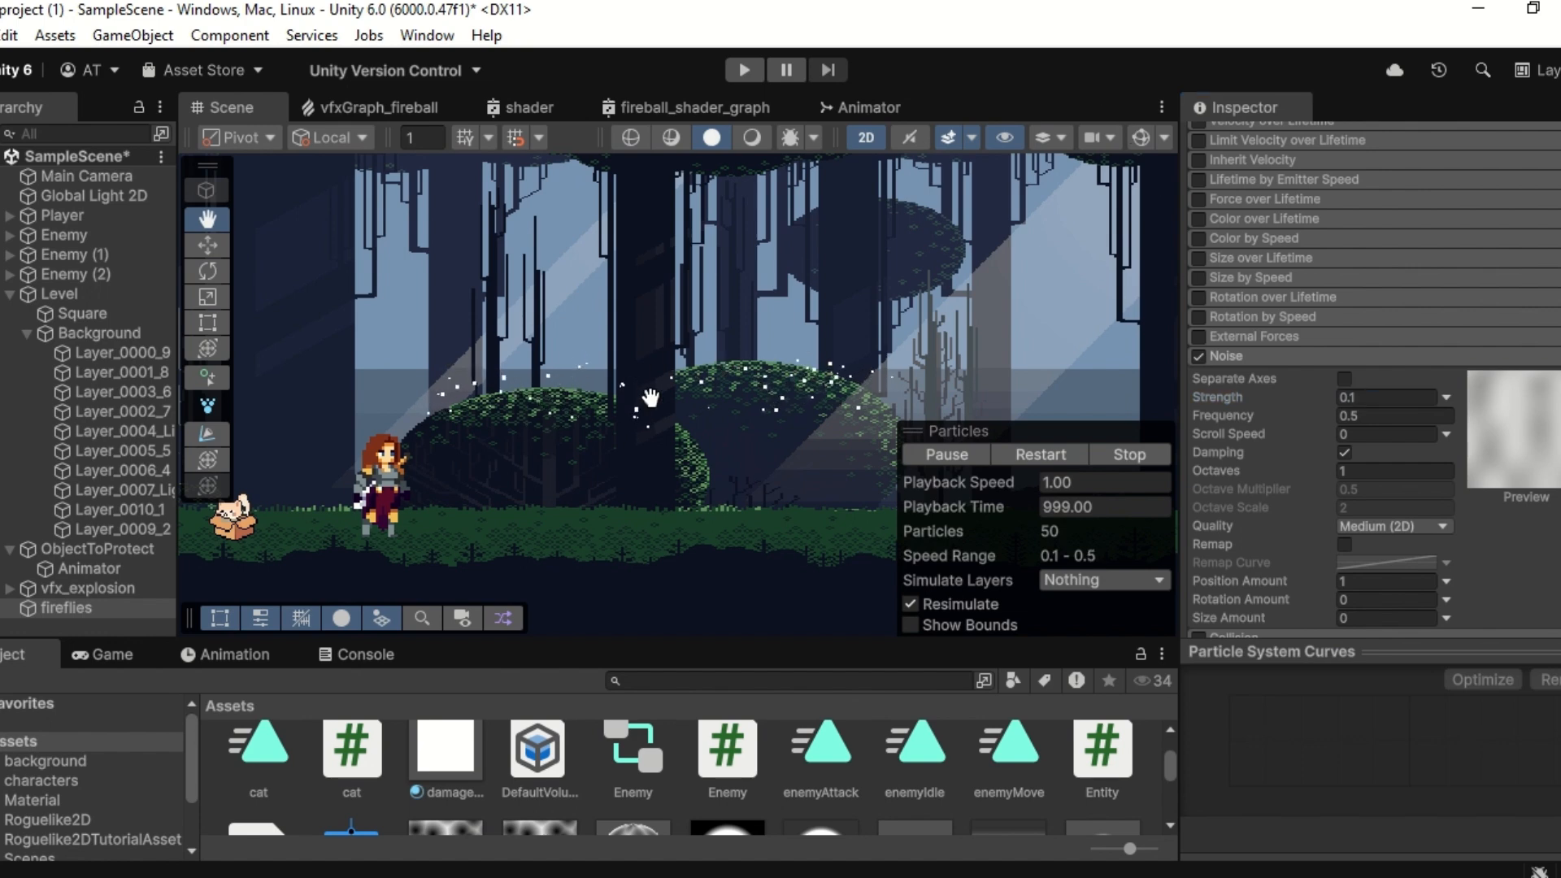
pyautogui.click(1256, 354)
# Step: Set the emission Rate over Time of the fireflies particle system to 5
pyautogui.scroll(5, 1329, 496)
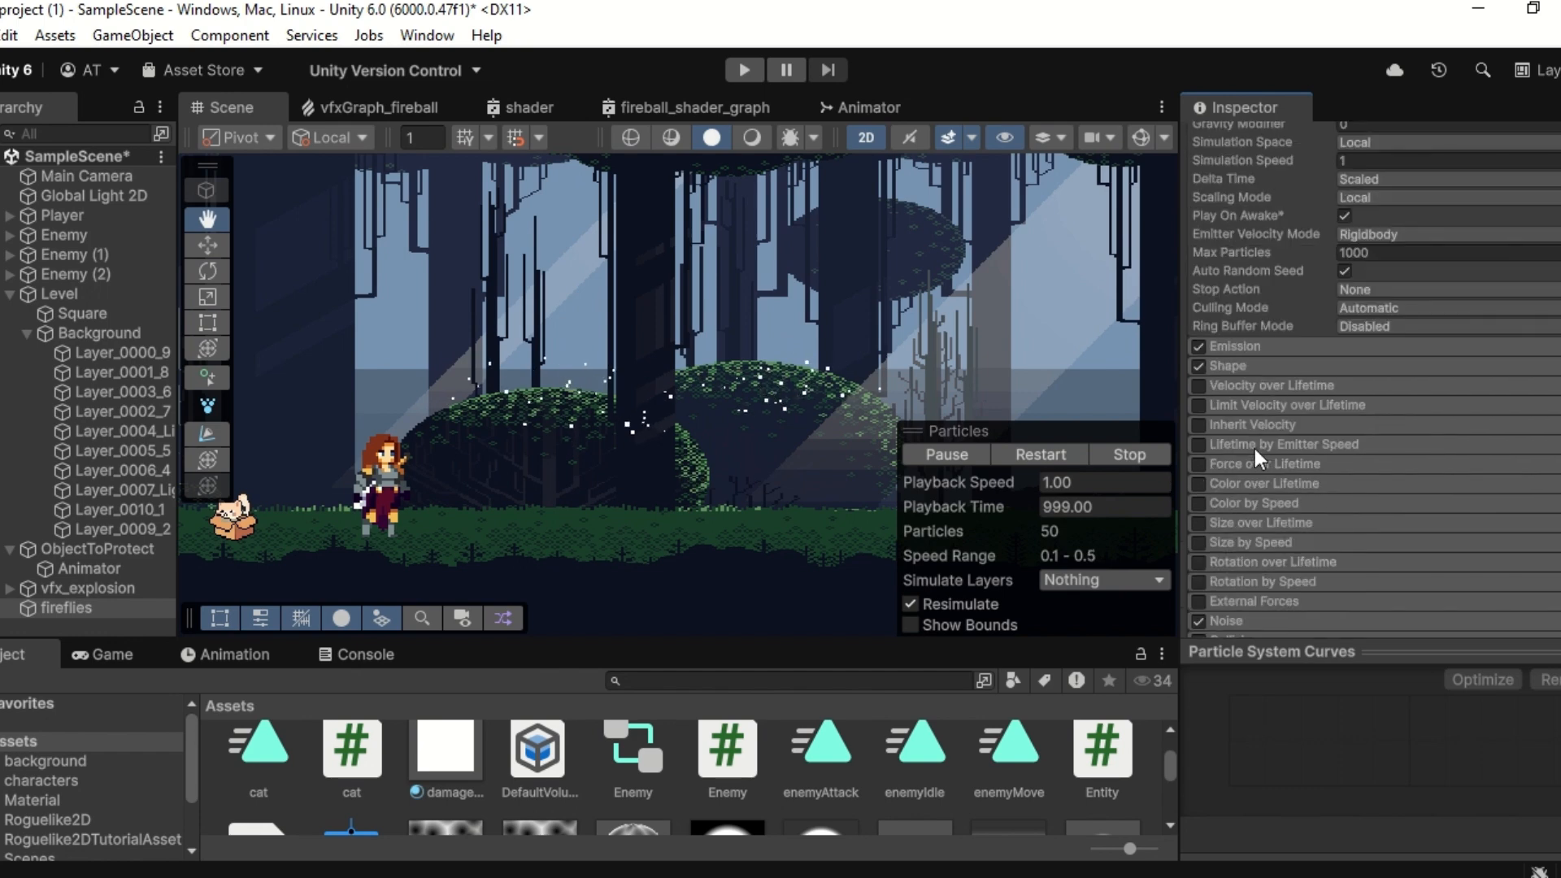
pyautogui.click(1252, 347)
pyautogui.click(1366, 368)
pyautogui.write('5')
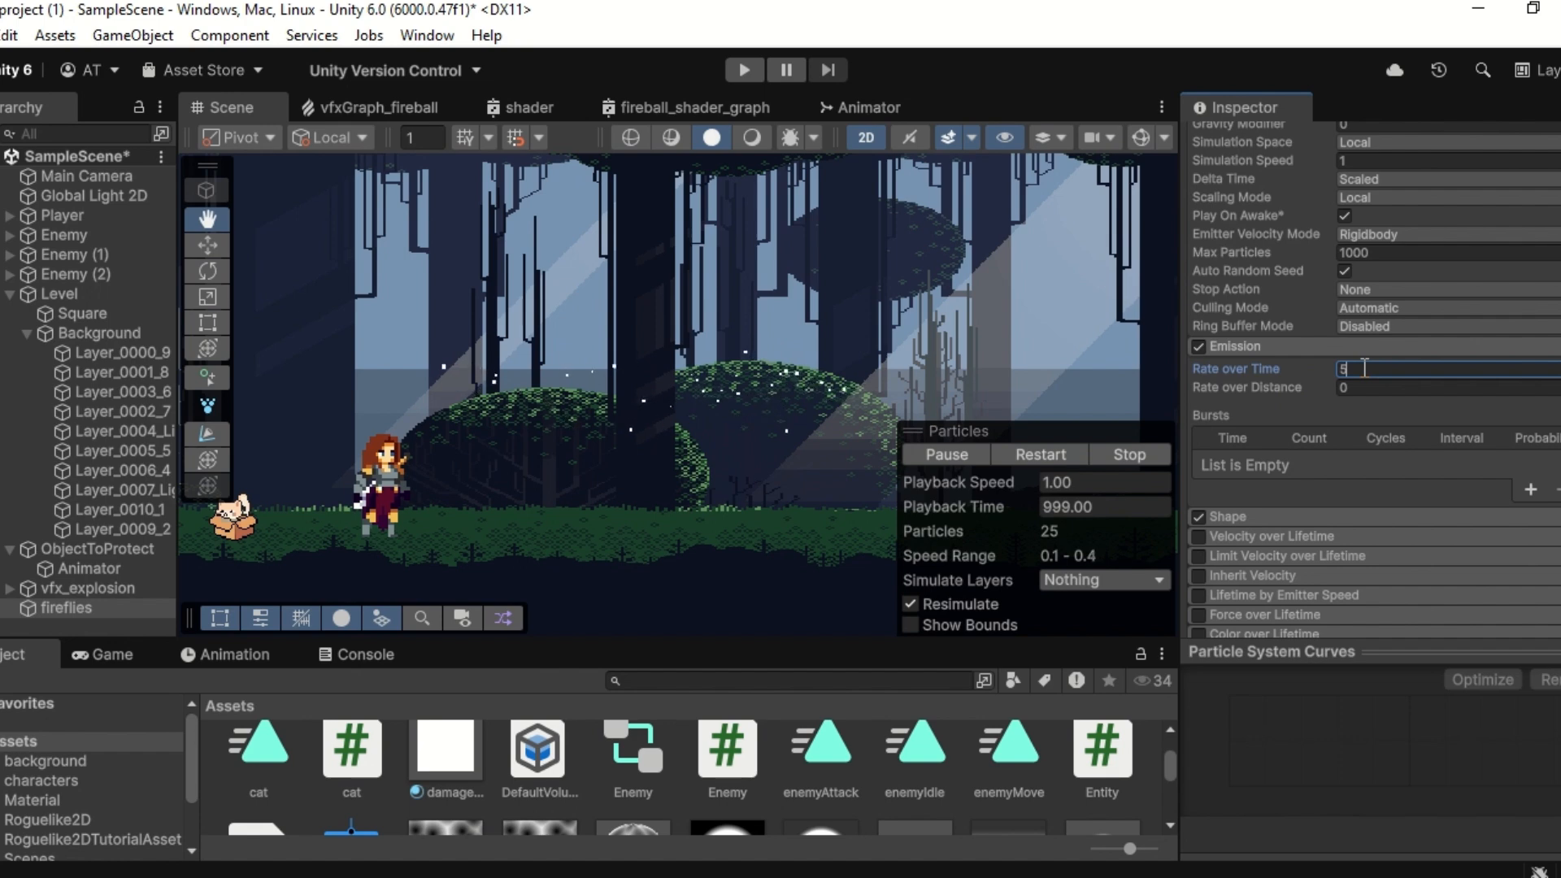
pyautogui.write('20')
pyautogui.press('BackSpace')
pyautogui.press('BackSpace')
pyautogui.write('5')
pyautogui.click(1284, 344)
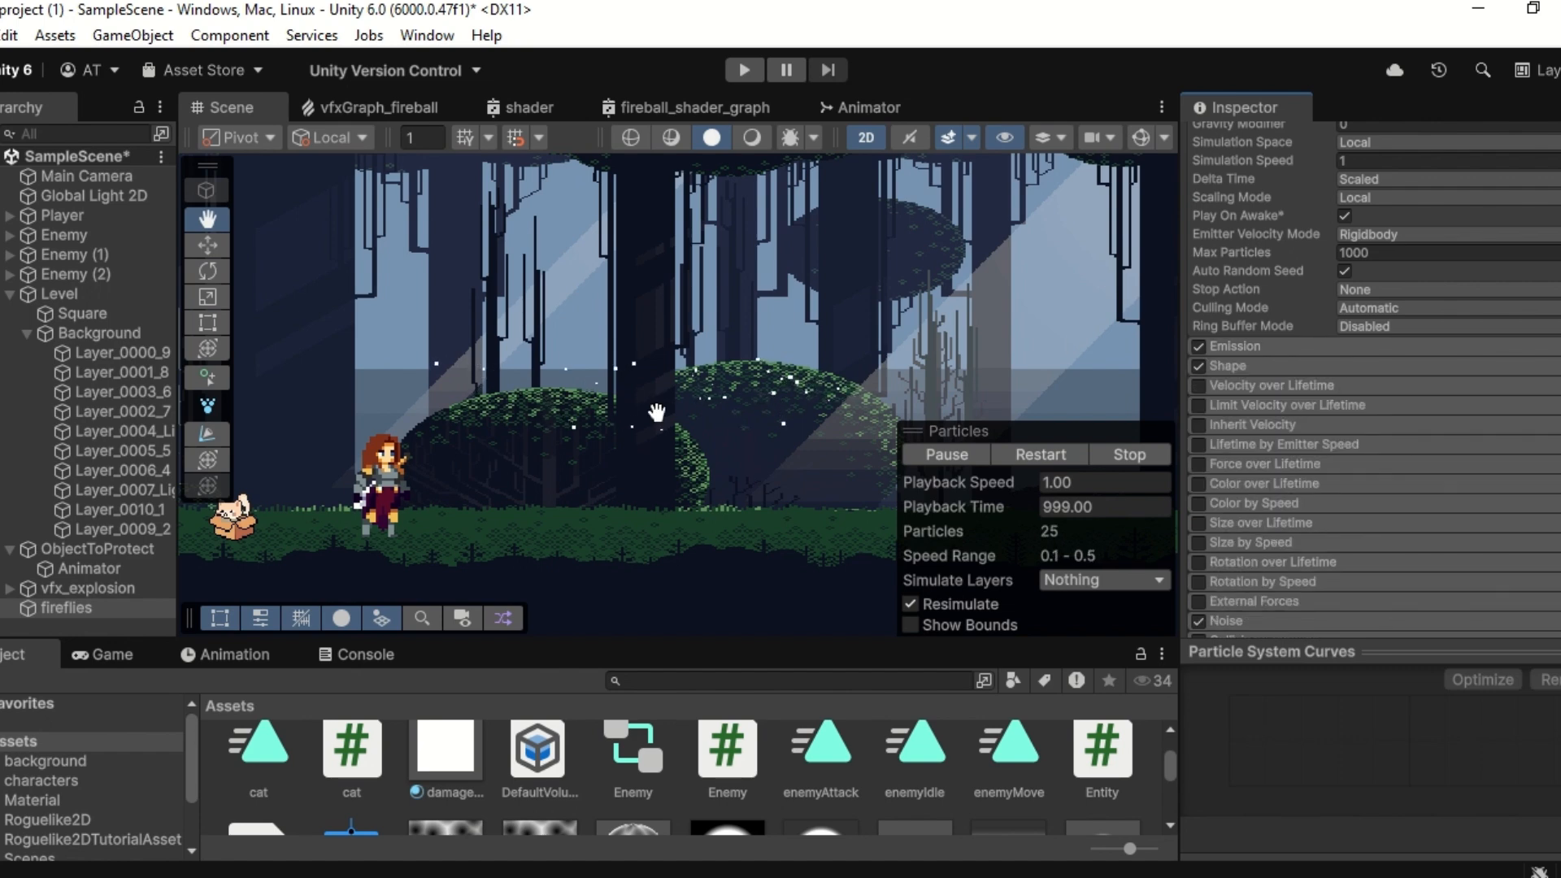
pyautogui.scroll(5, 657, 413)
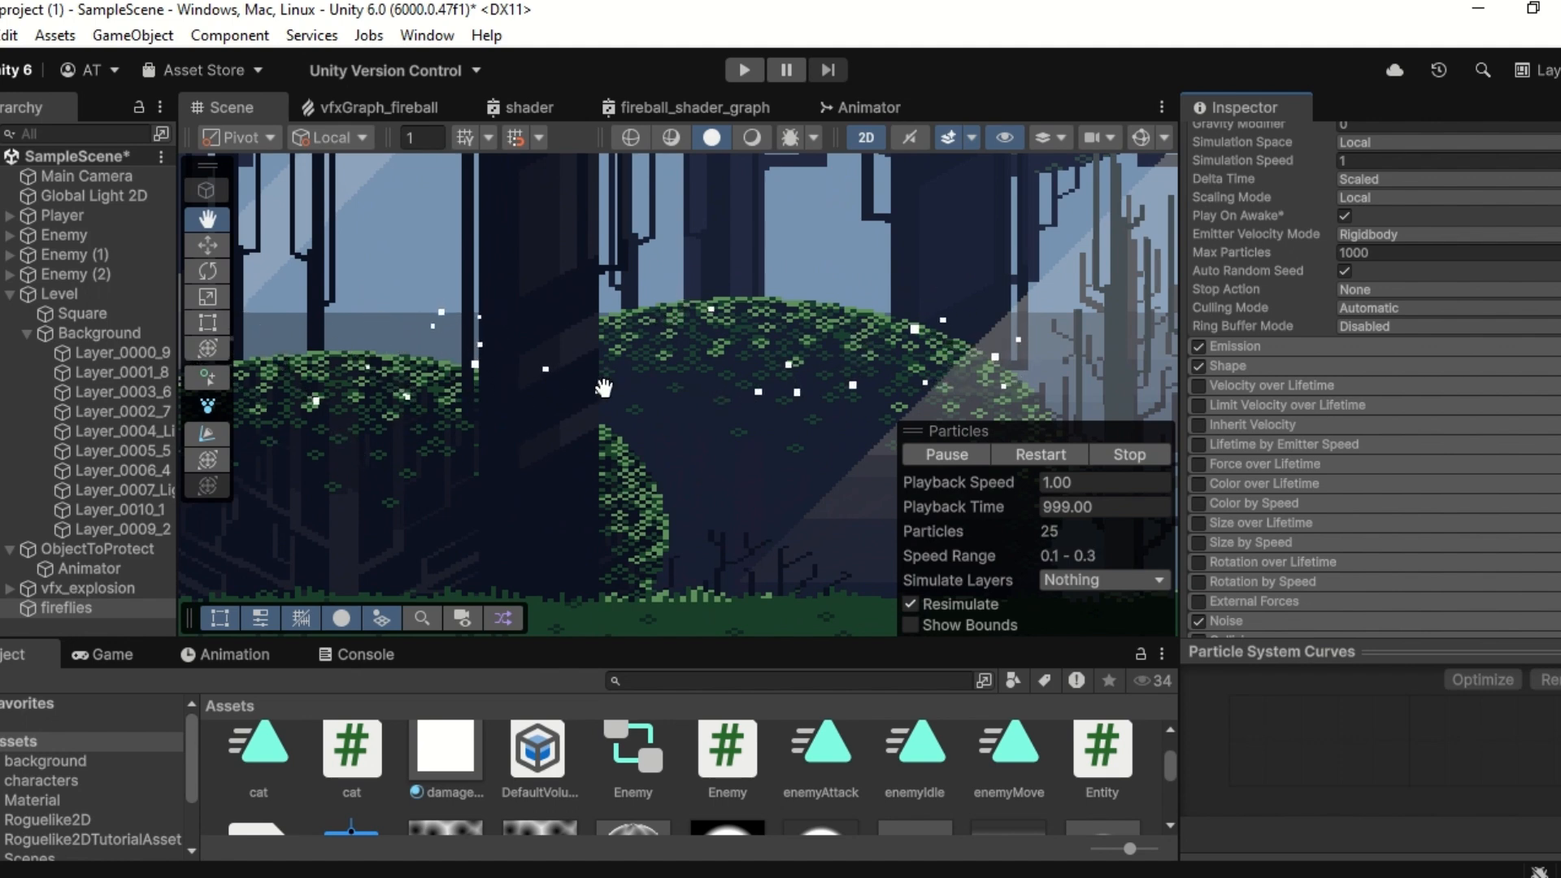
pyautogui.scroll(-4, 605, 388)
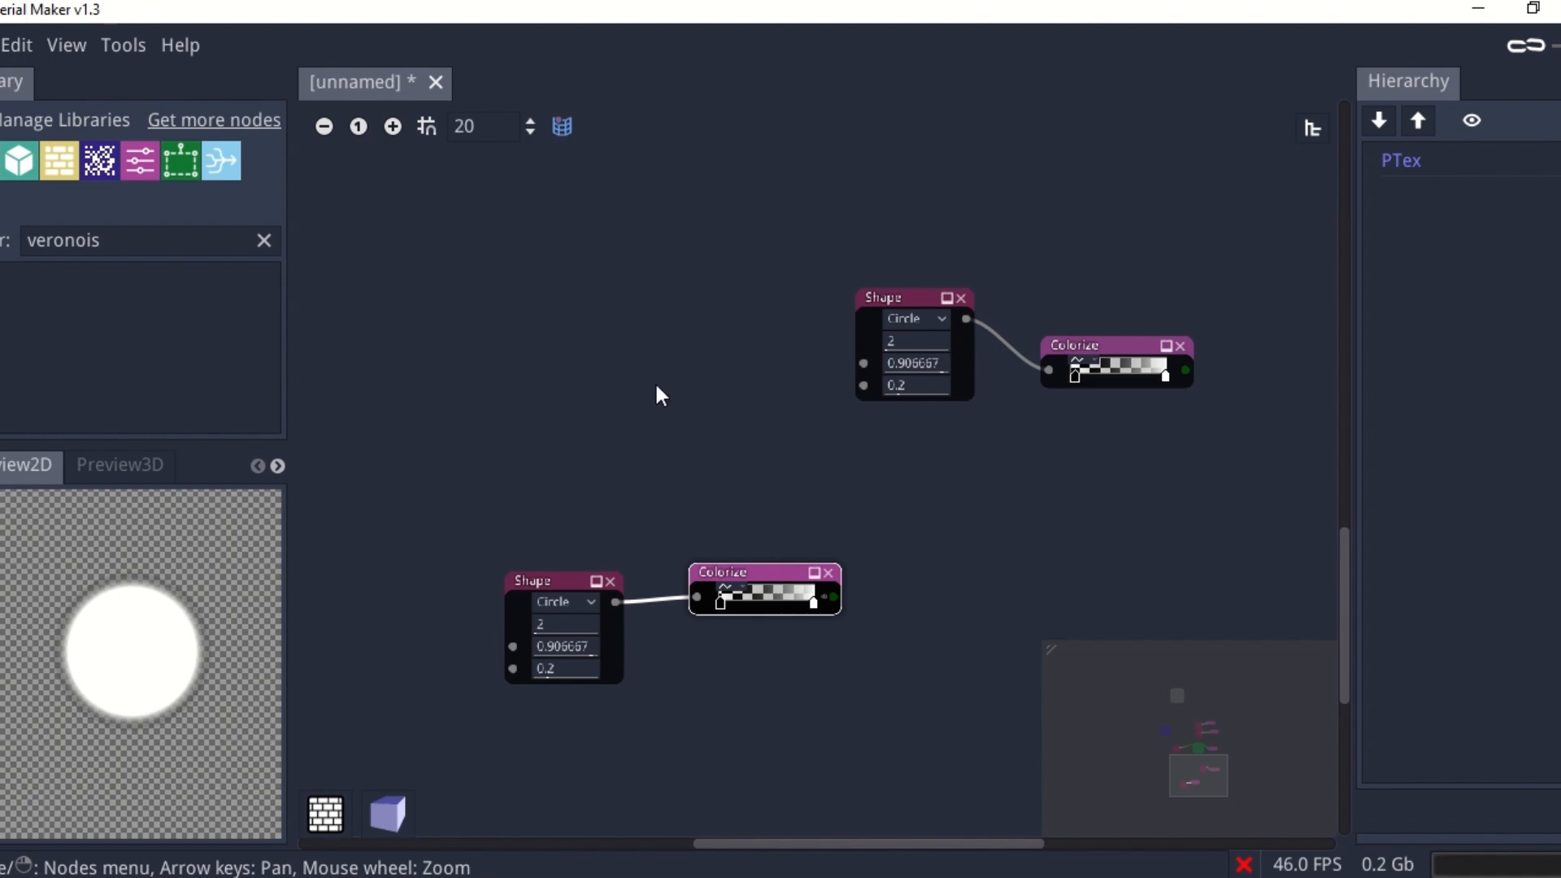
# Step: Switch to Material Maker, add a Circle shape node in the empty area below the existing nodes, and preview it
pyautogui.scroll(-6, 718, 441)
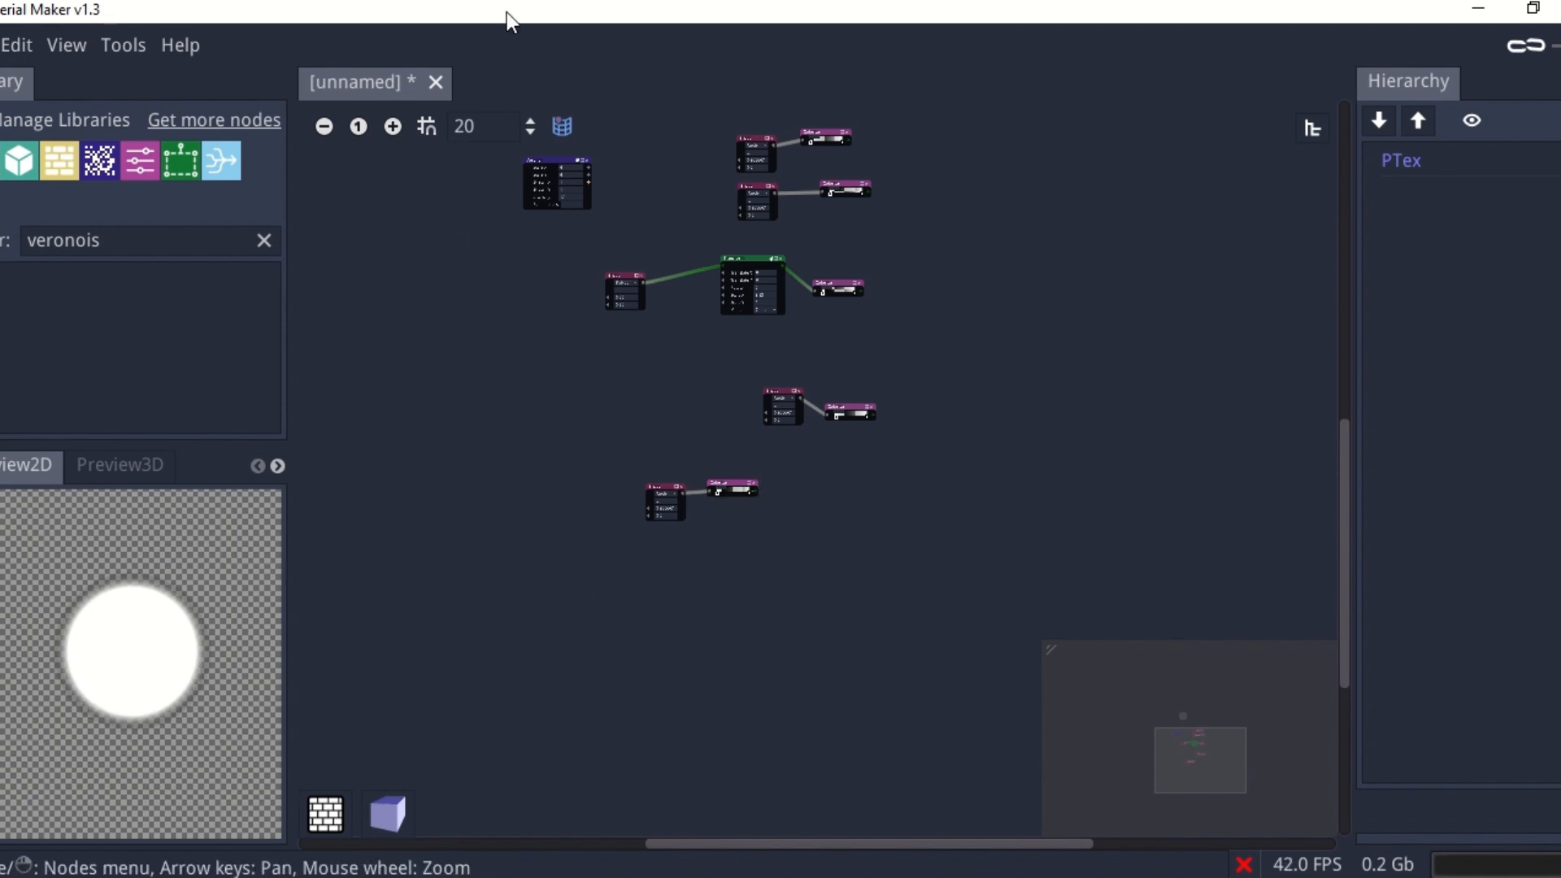
pyautogui.rightClick(561, 615)
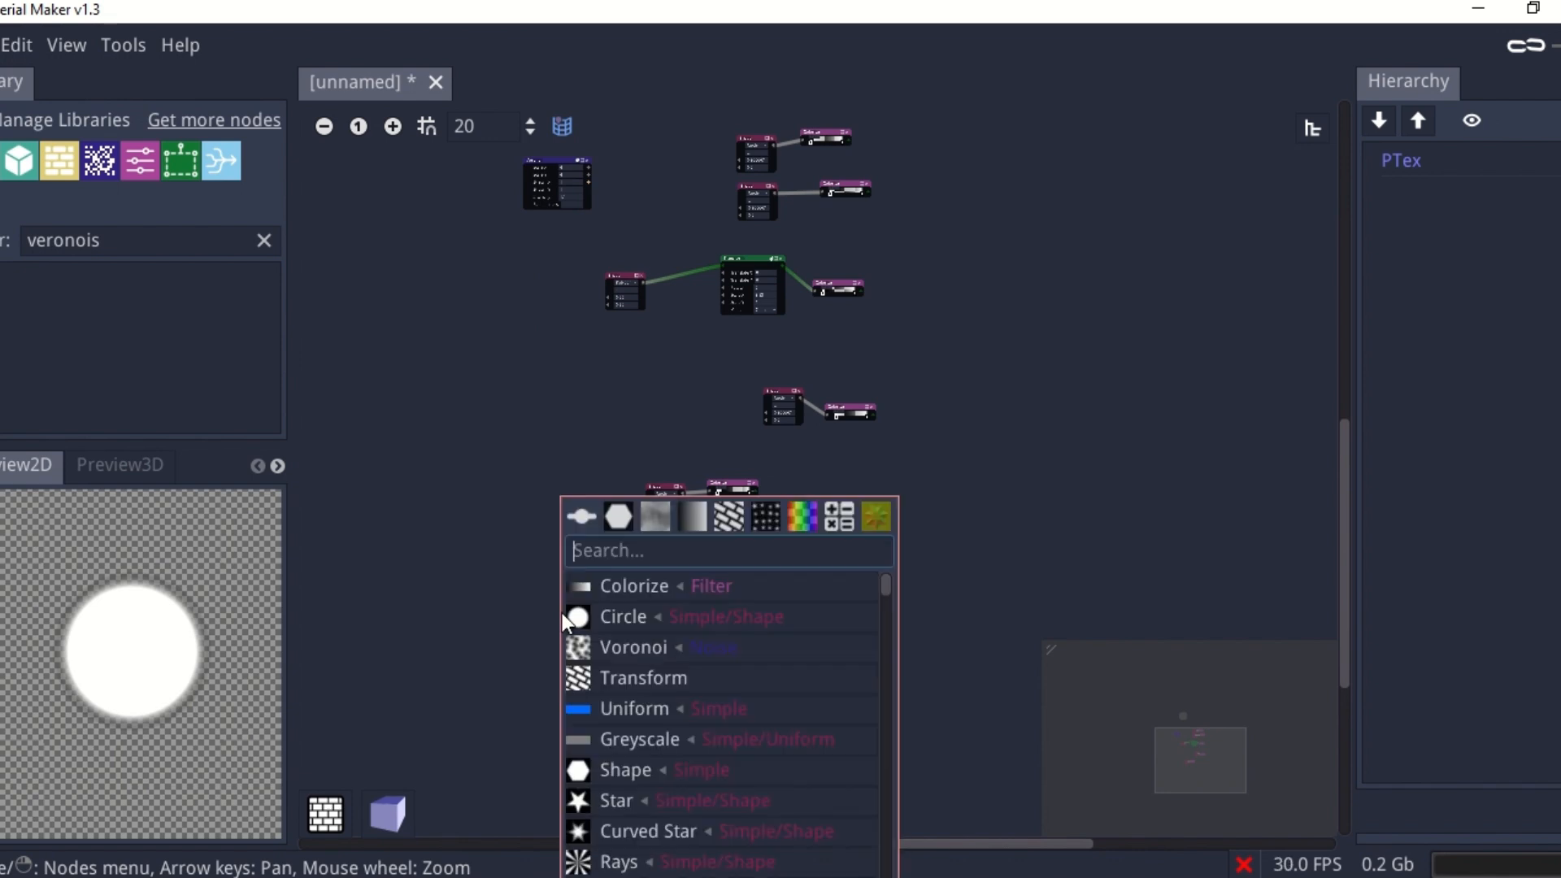
pyautogui.click(623, 616)
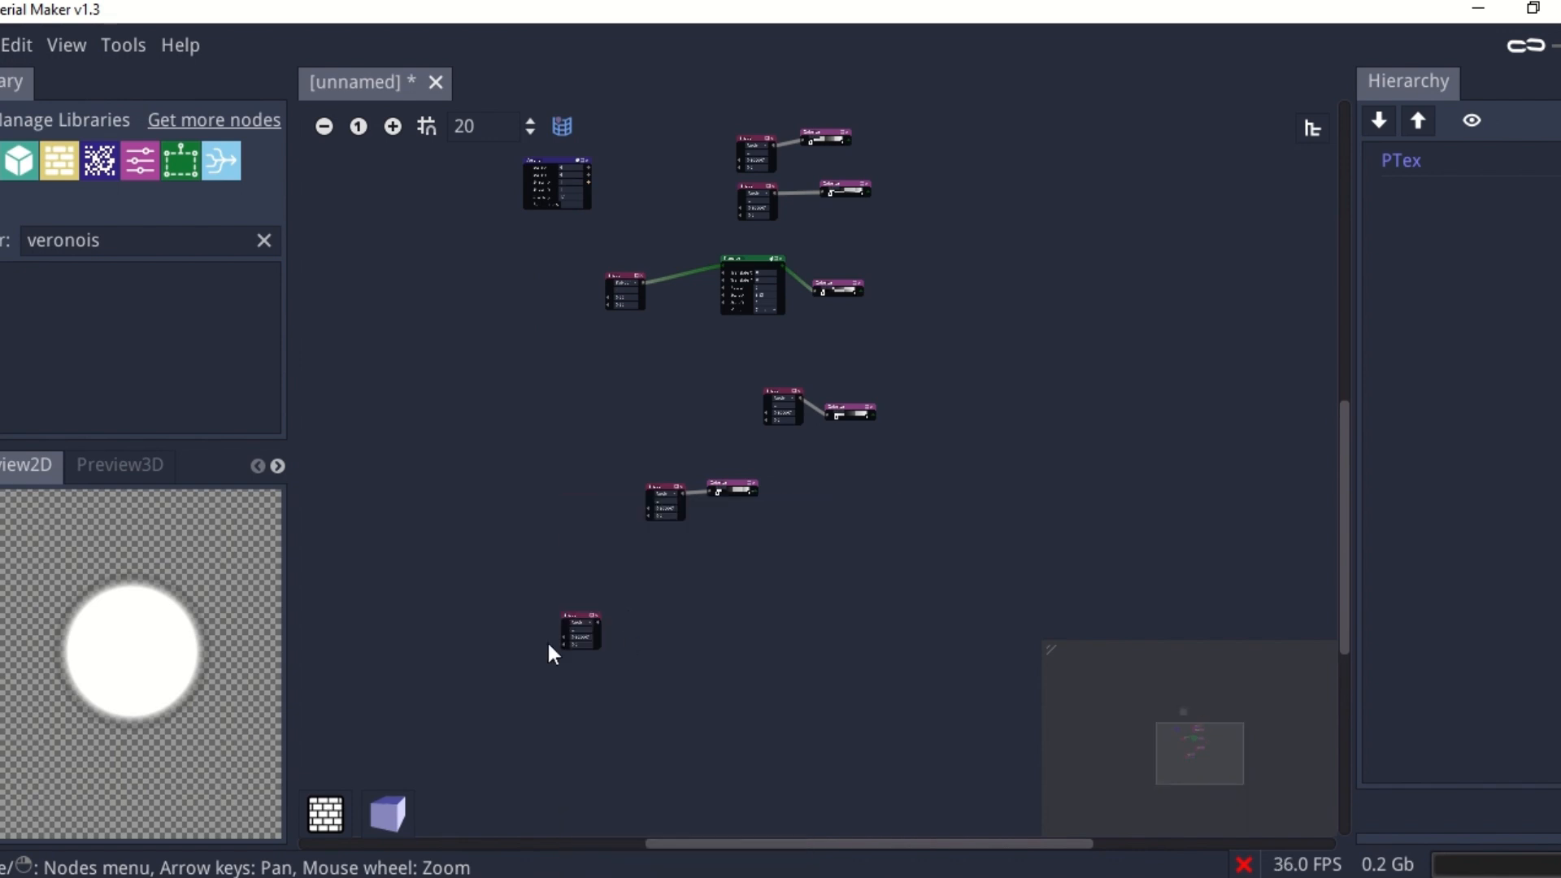
pyautogui.scroll(4, 572, 622)
pyautogui.click(609, 576)
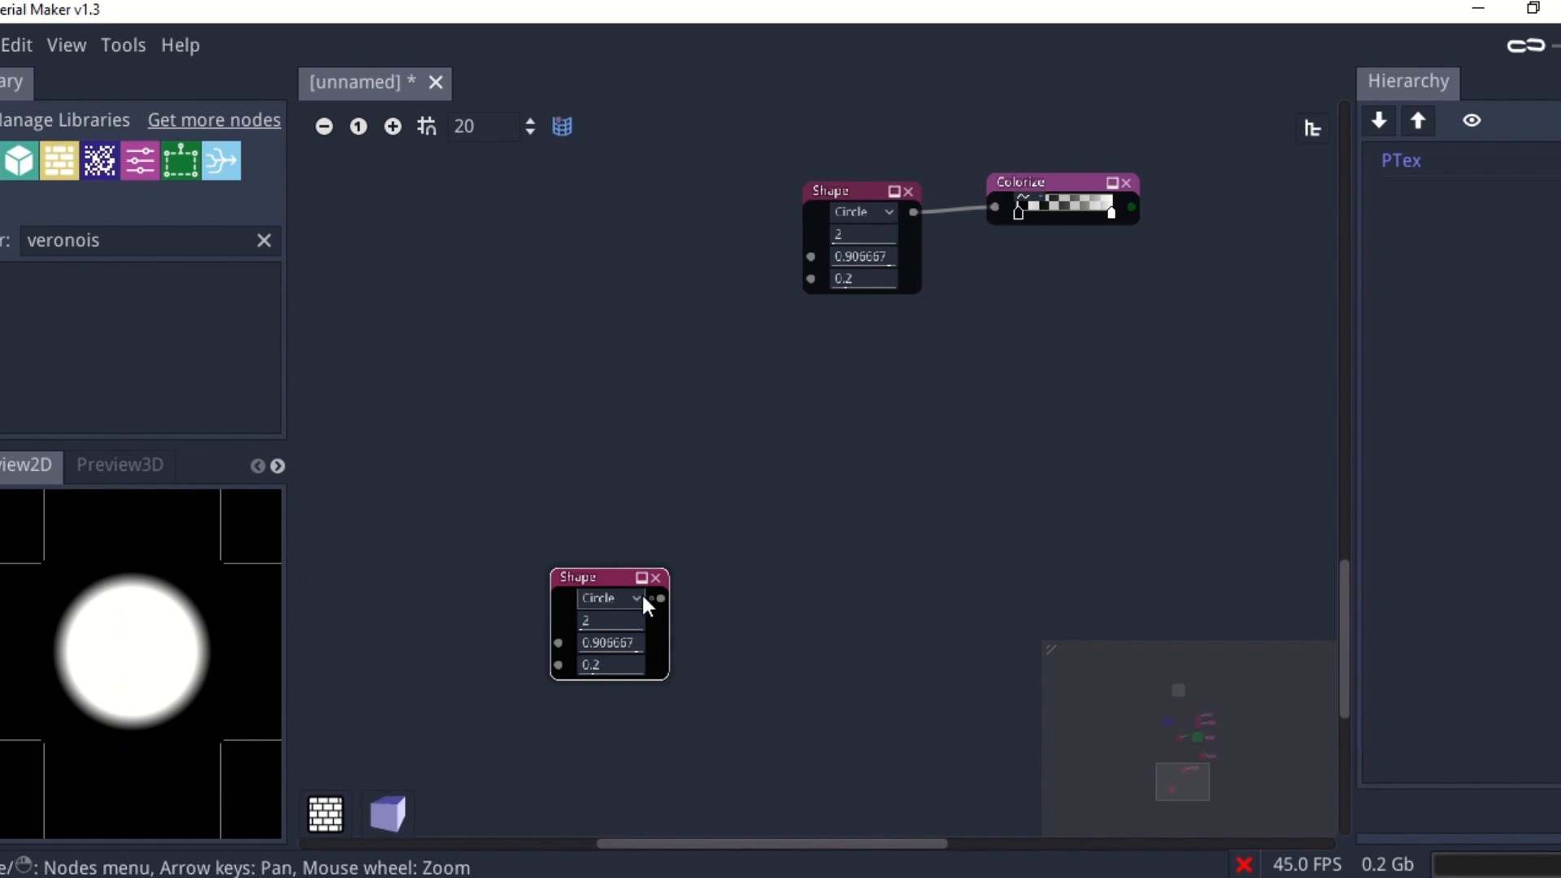
# Step: Connect a Colorize node to the new circle's output and set the alpha of its black gradient stop to 0
pyautogui.moveTo(651, 600); pyautogui.dragTo(913, 572)
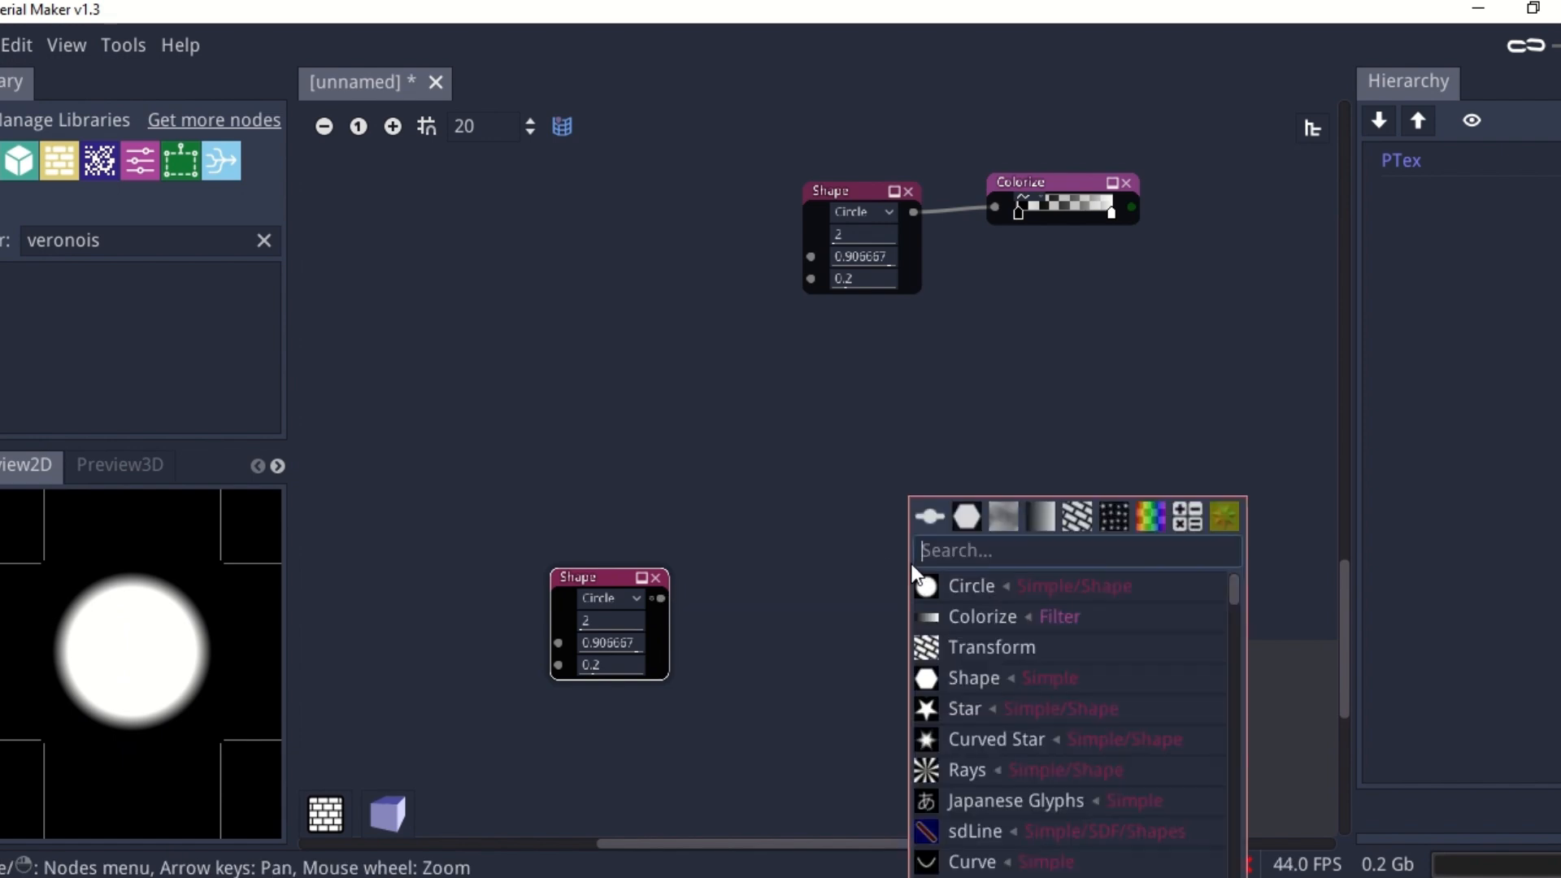
pyautogui.click(1004, 617)
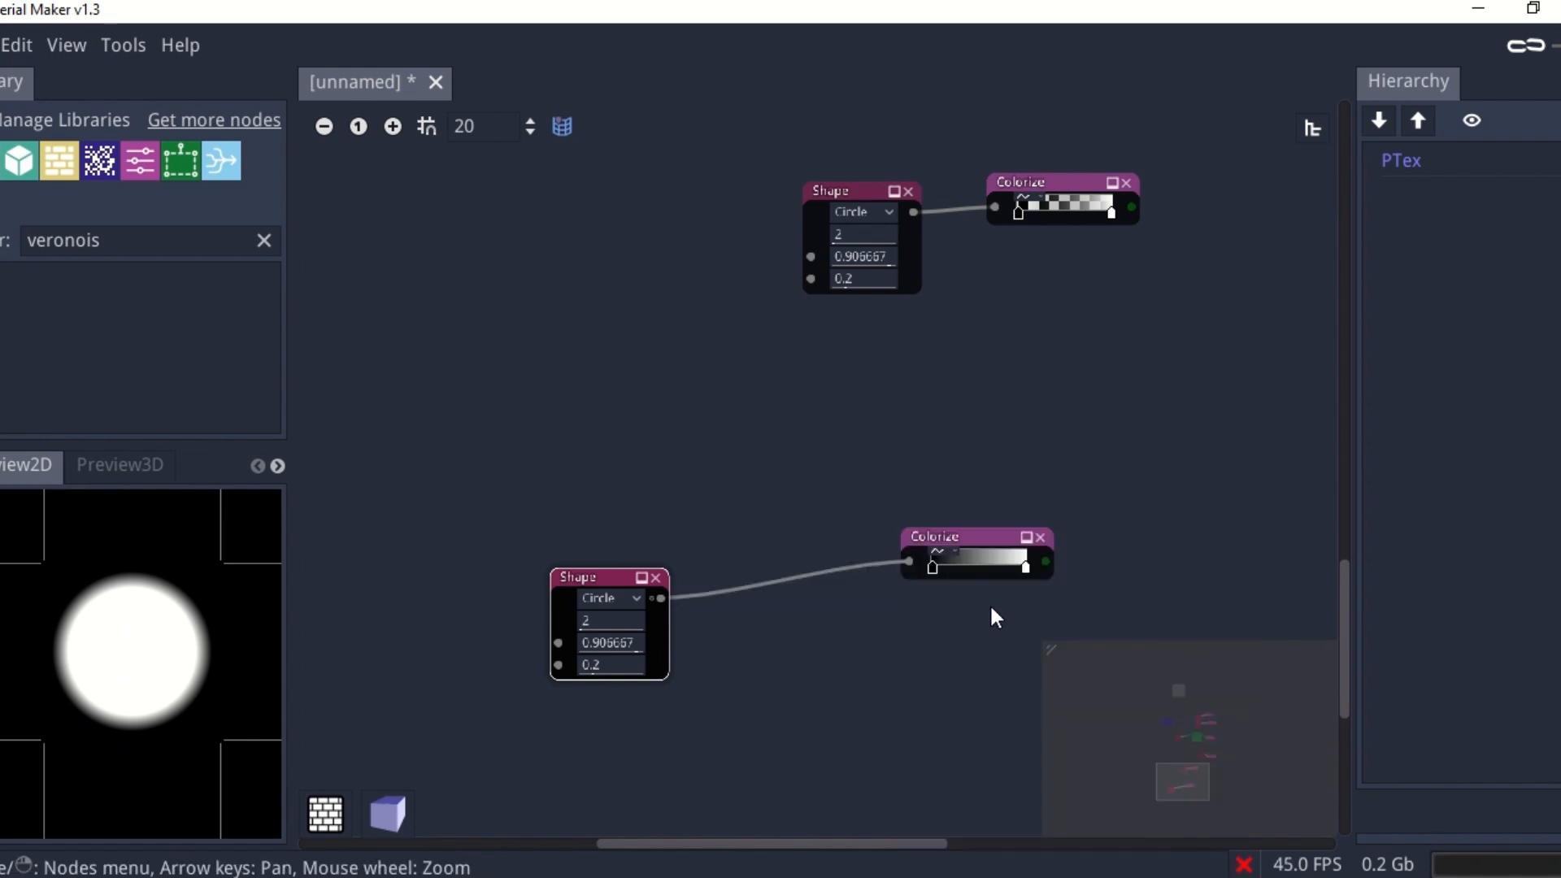
pyautogui.moveTo(954, 548); pyautogui.dragTo(804, 594)
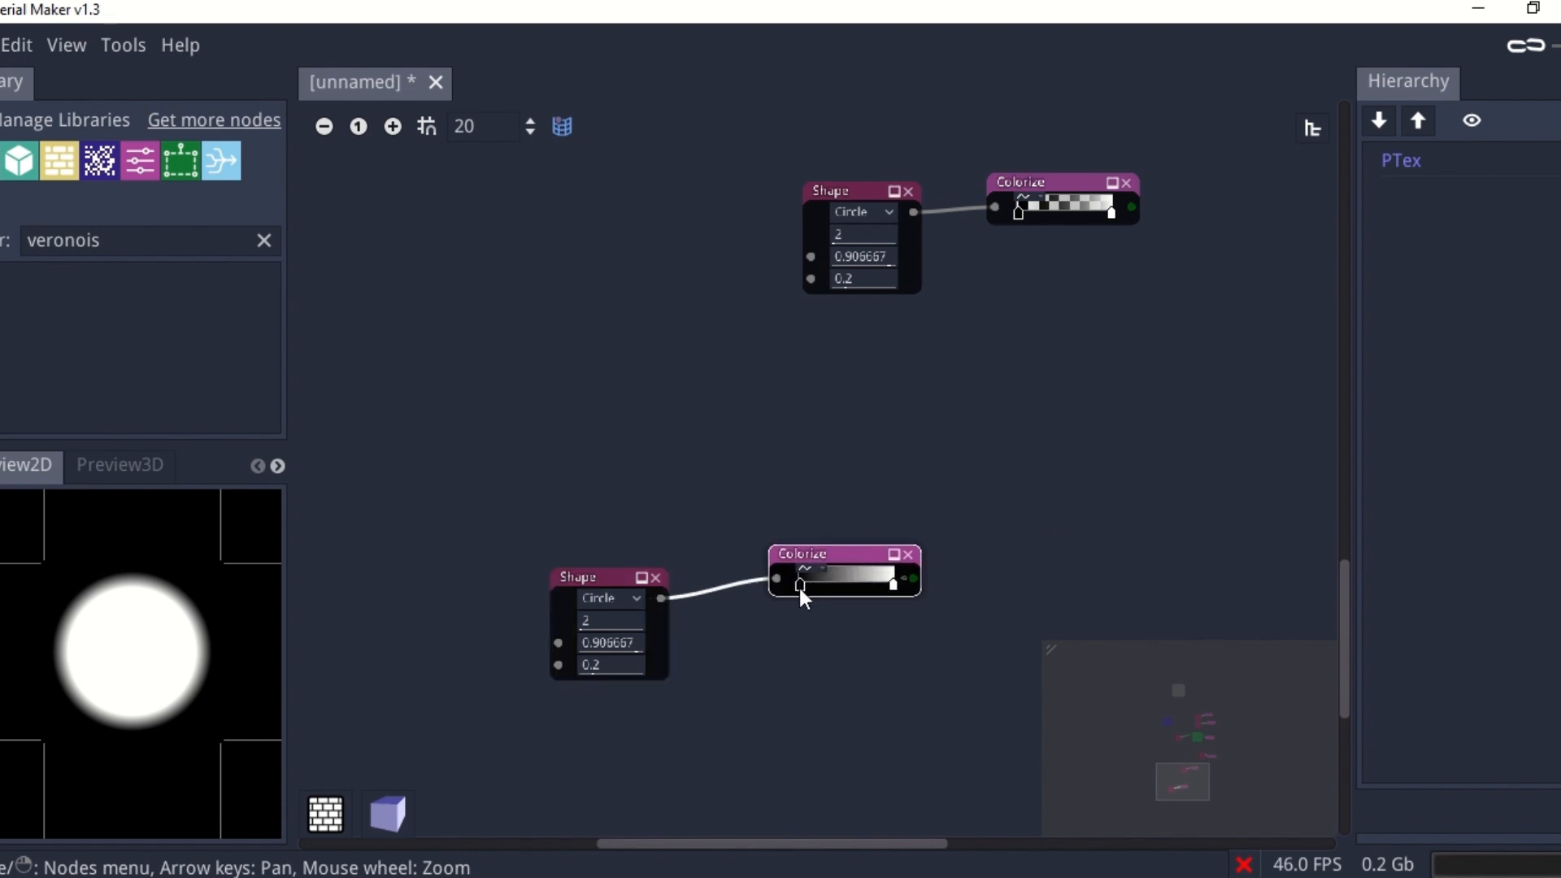
pyautogui.doubleClick(799, 584)
pyautogui.moveTo(1056, 779); pyautogui.dragTo(823, 778)
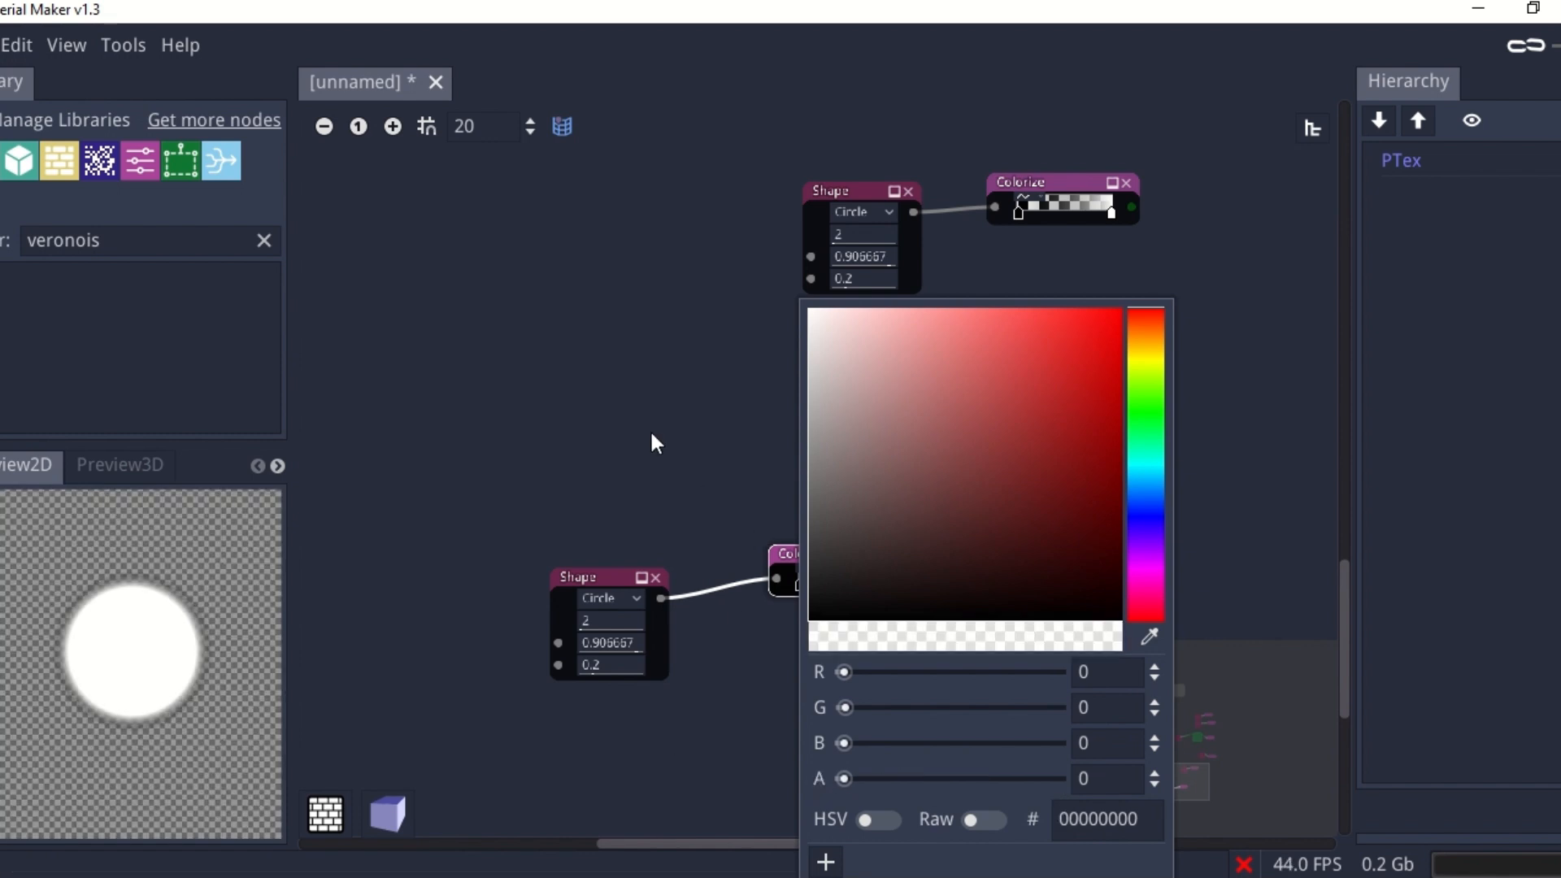
pyautogui.click(652, 434)
pyautogui.rightClick(187, 555)
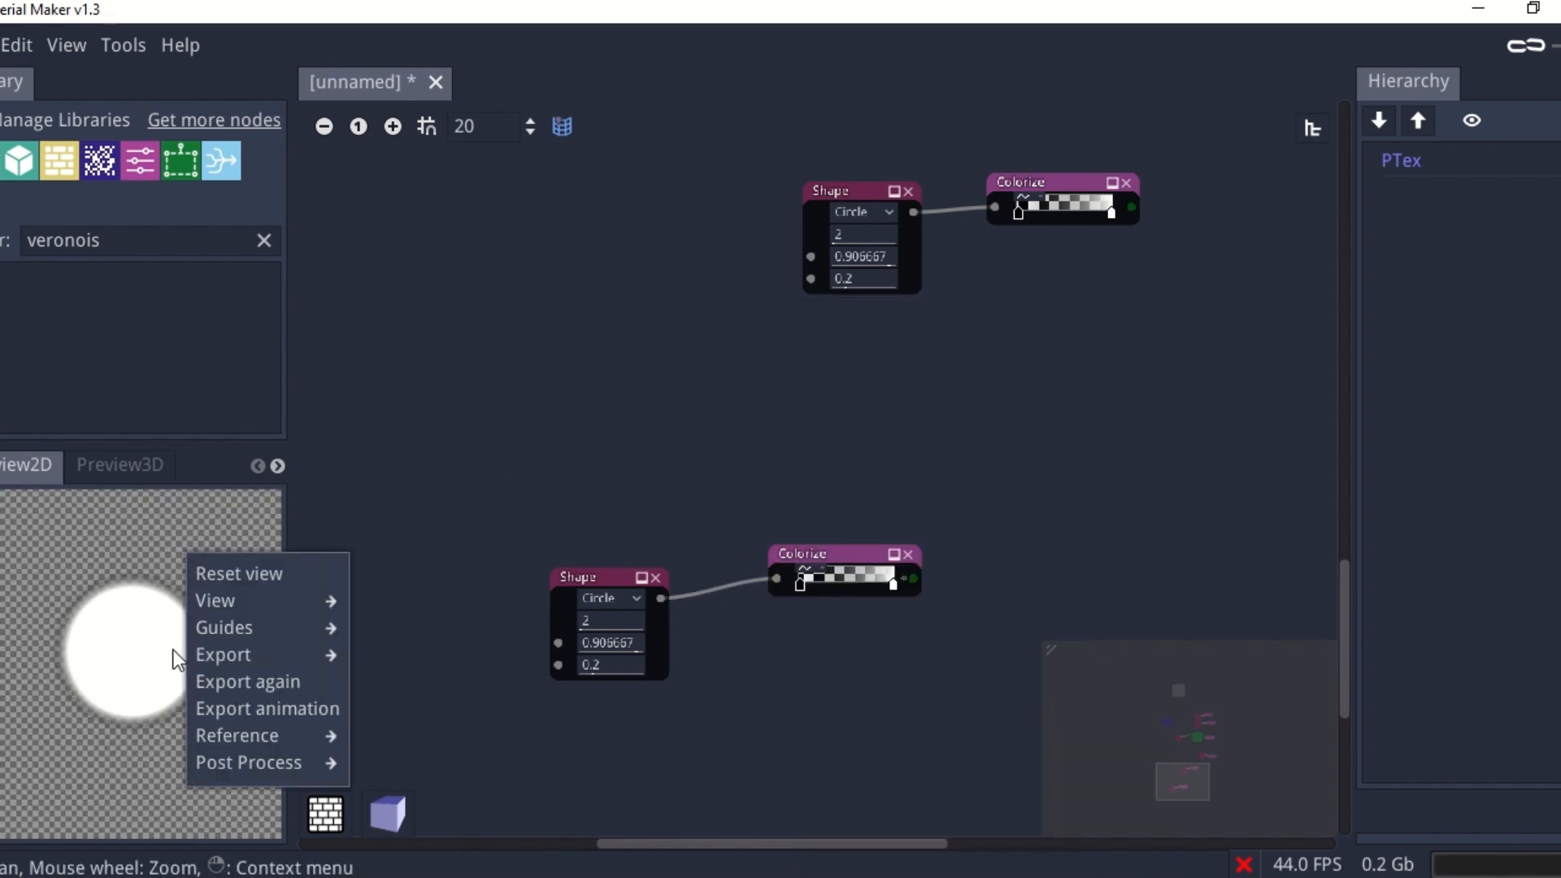
pyautogui.moveTo(231, 655)
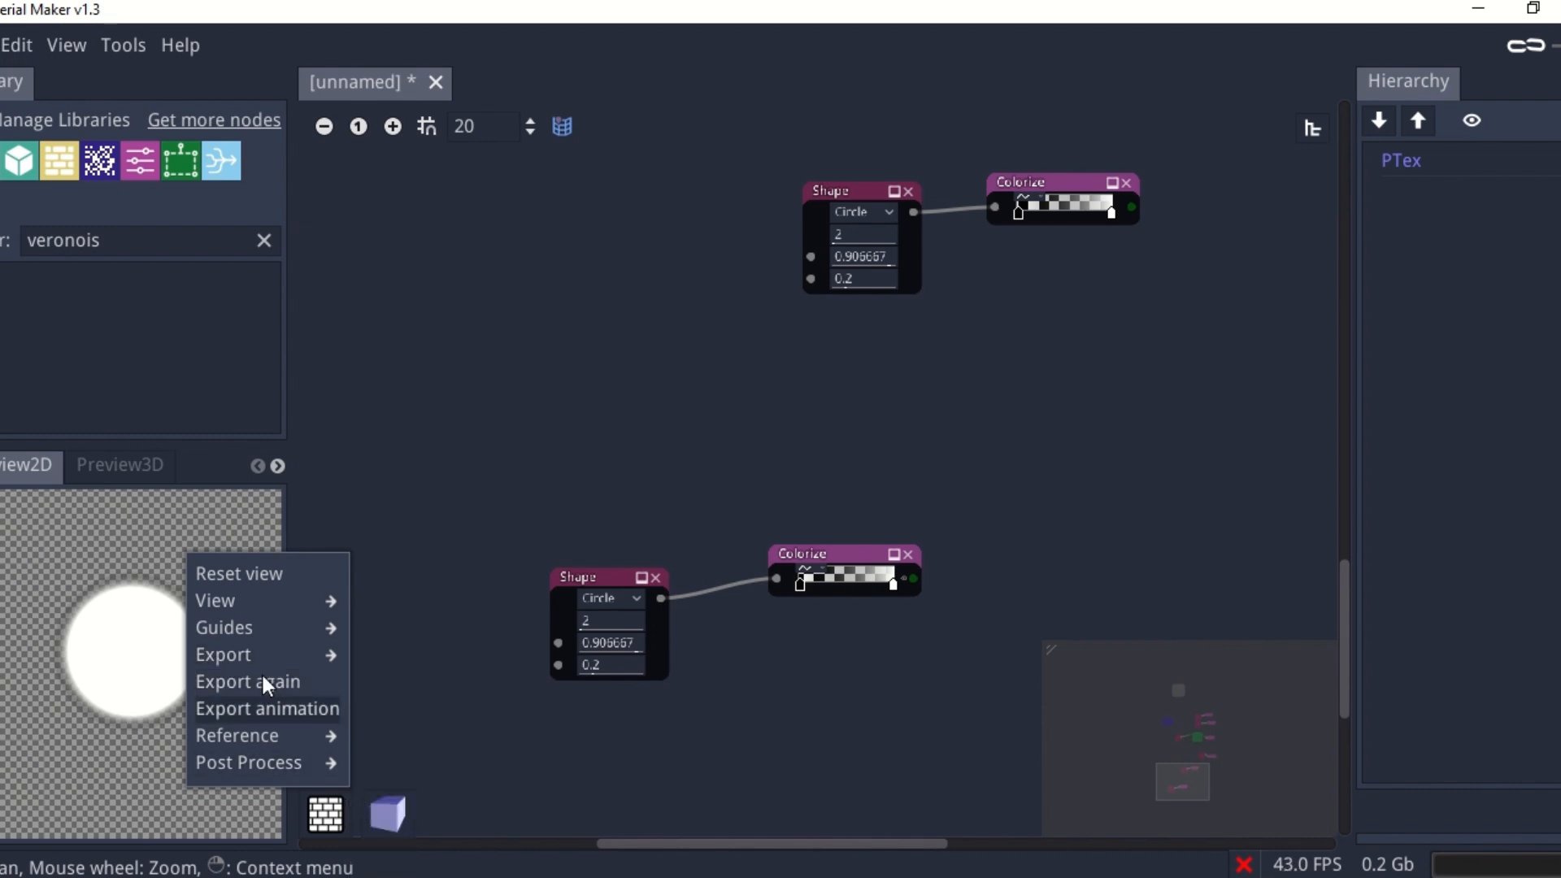
pyautogui.click(423, 782)
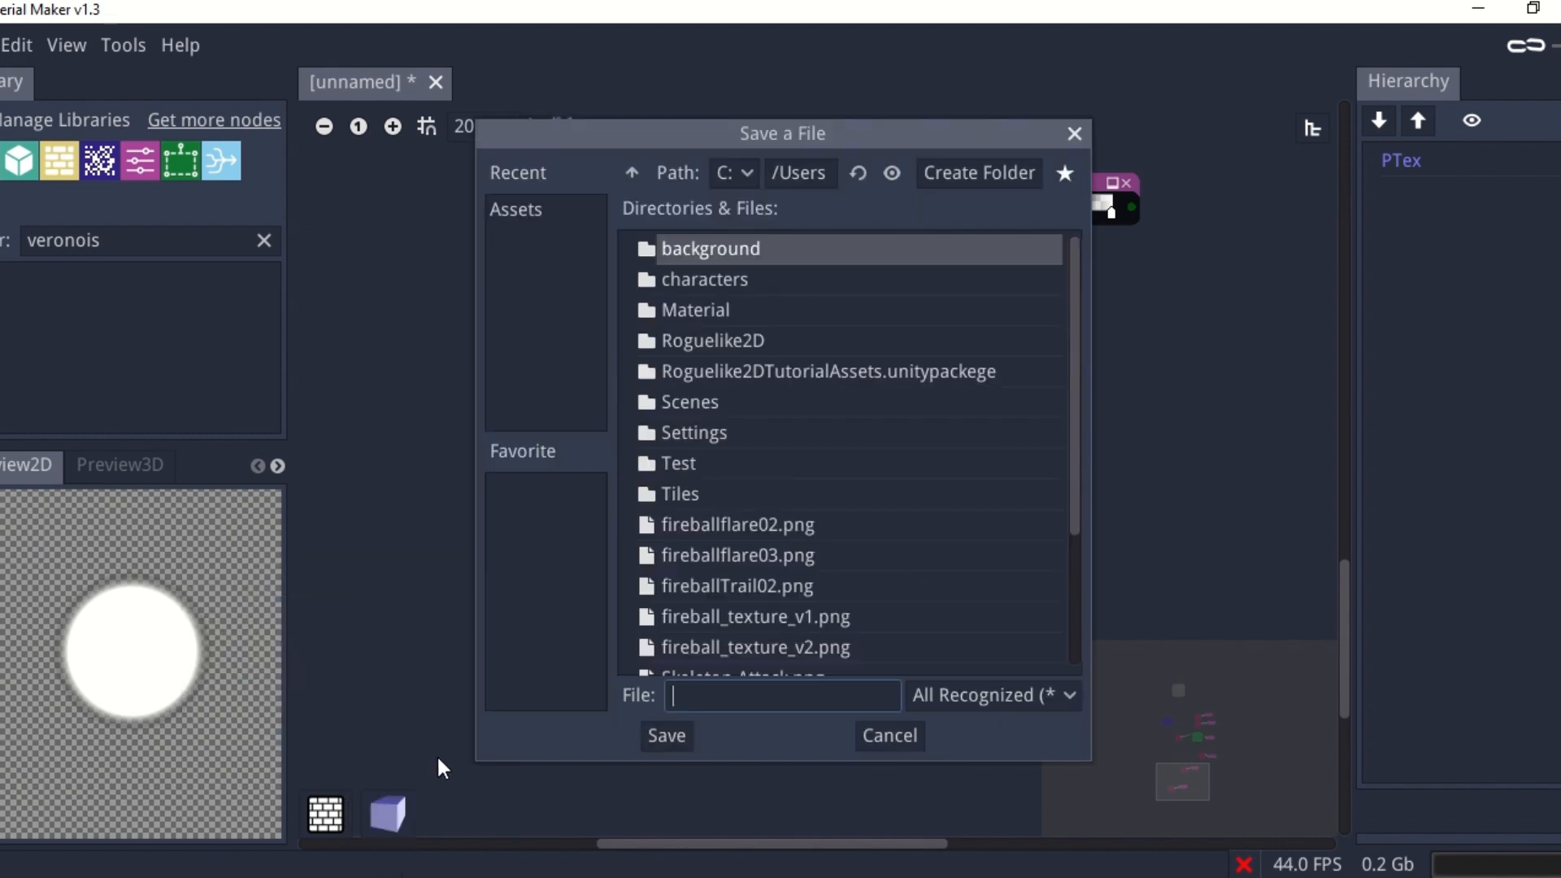
pyautogui.scroll(-3, 764, 529)
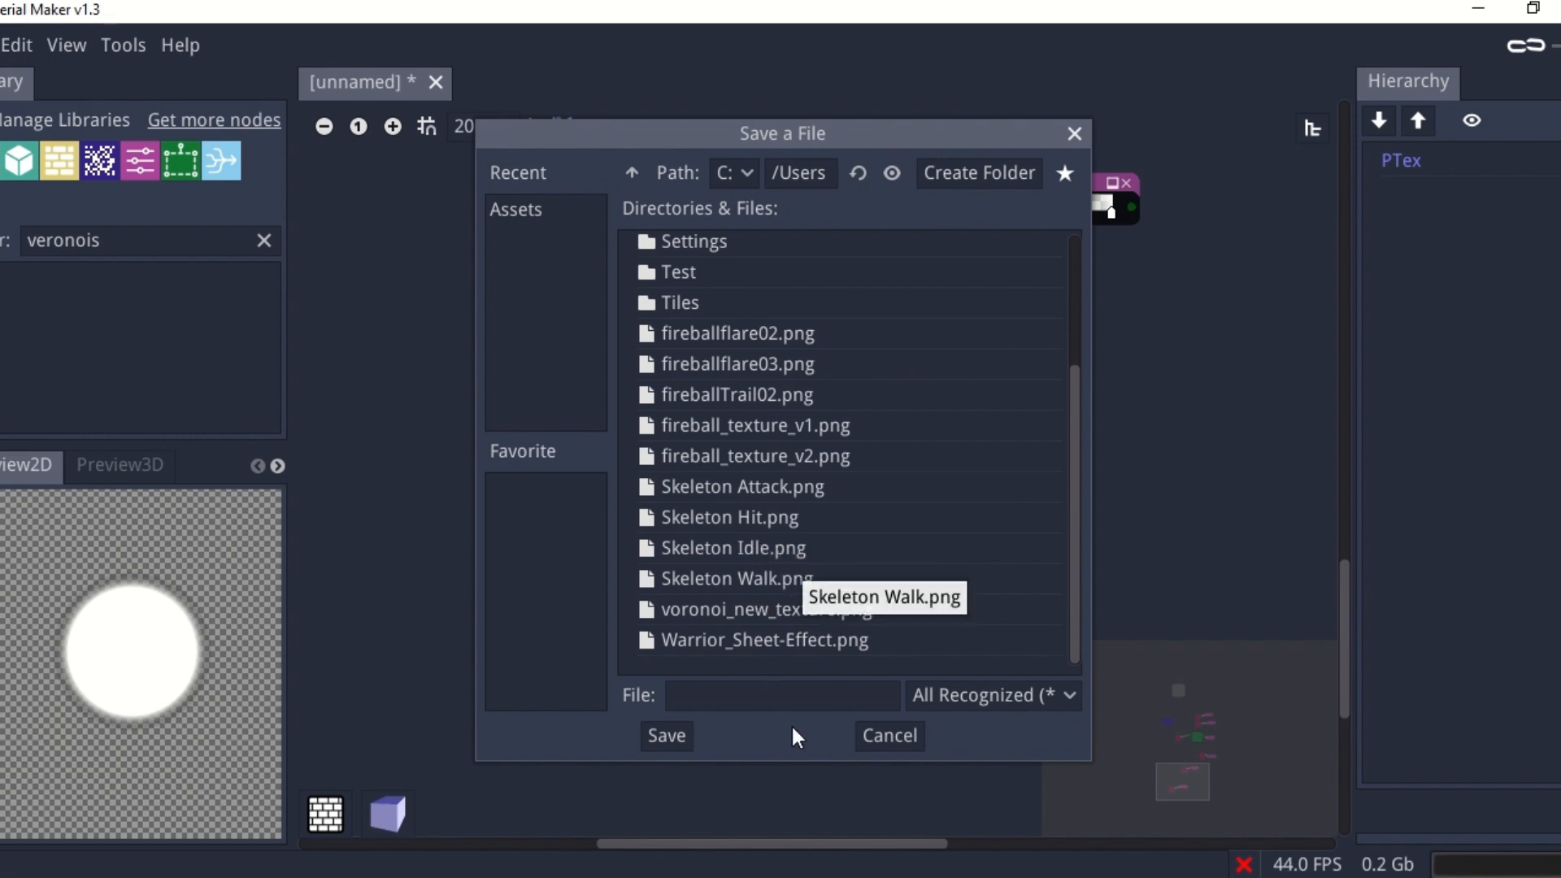
pyautogui.click(887, 736)
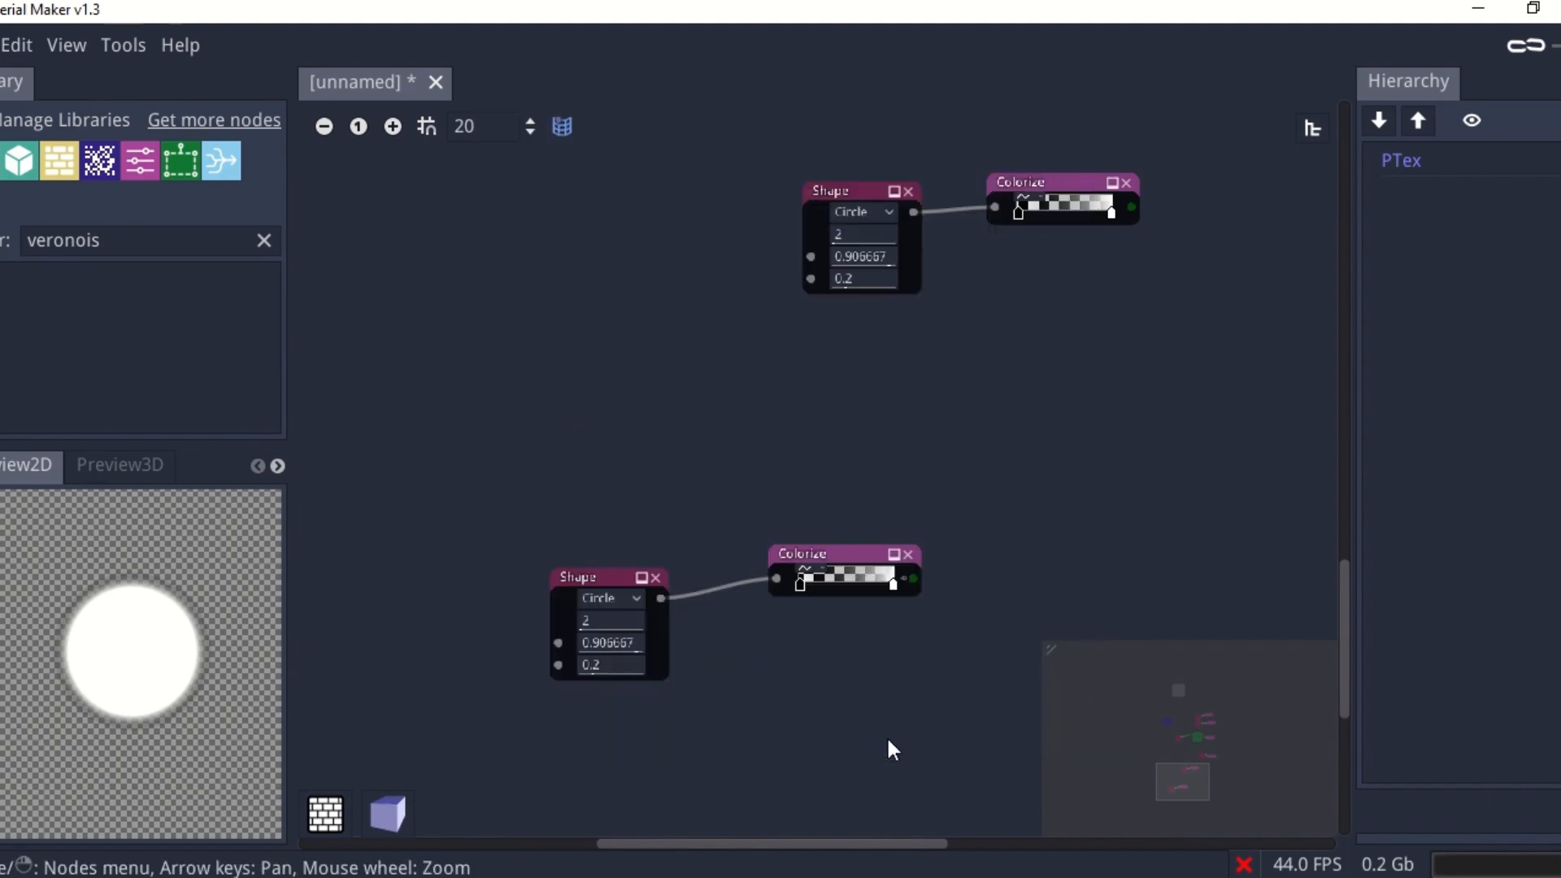
# Step: Switch to Unity and create a new material named firefliesExample in the Assets folder
pyautogui.hotkey('alt', 'Tab')
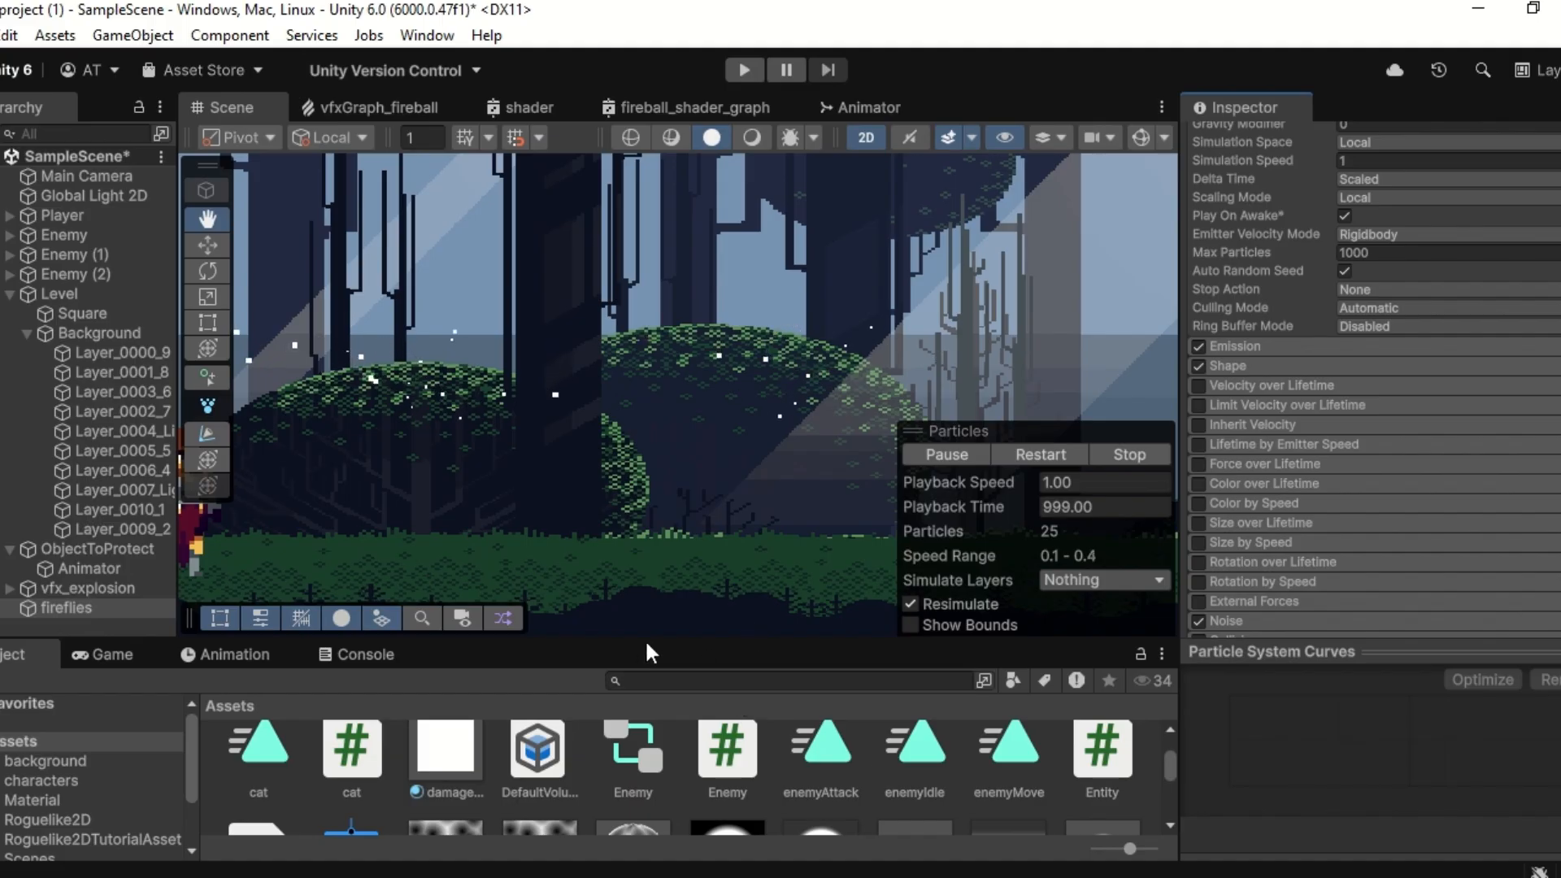
pyautogui.moveTo(637, 644); pyautogui.dragTo(641, 383)
pyautogui.scroll(-3, 876, 689)
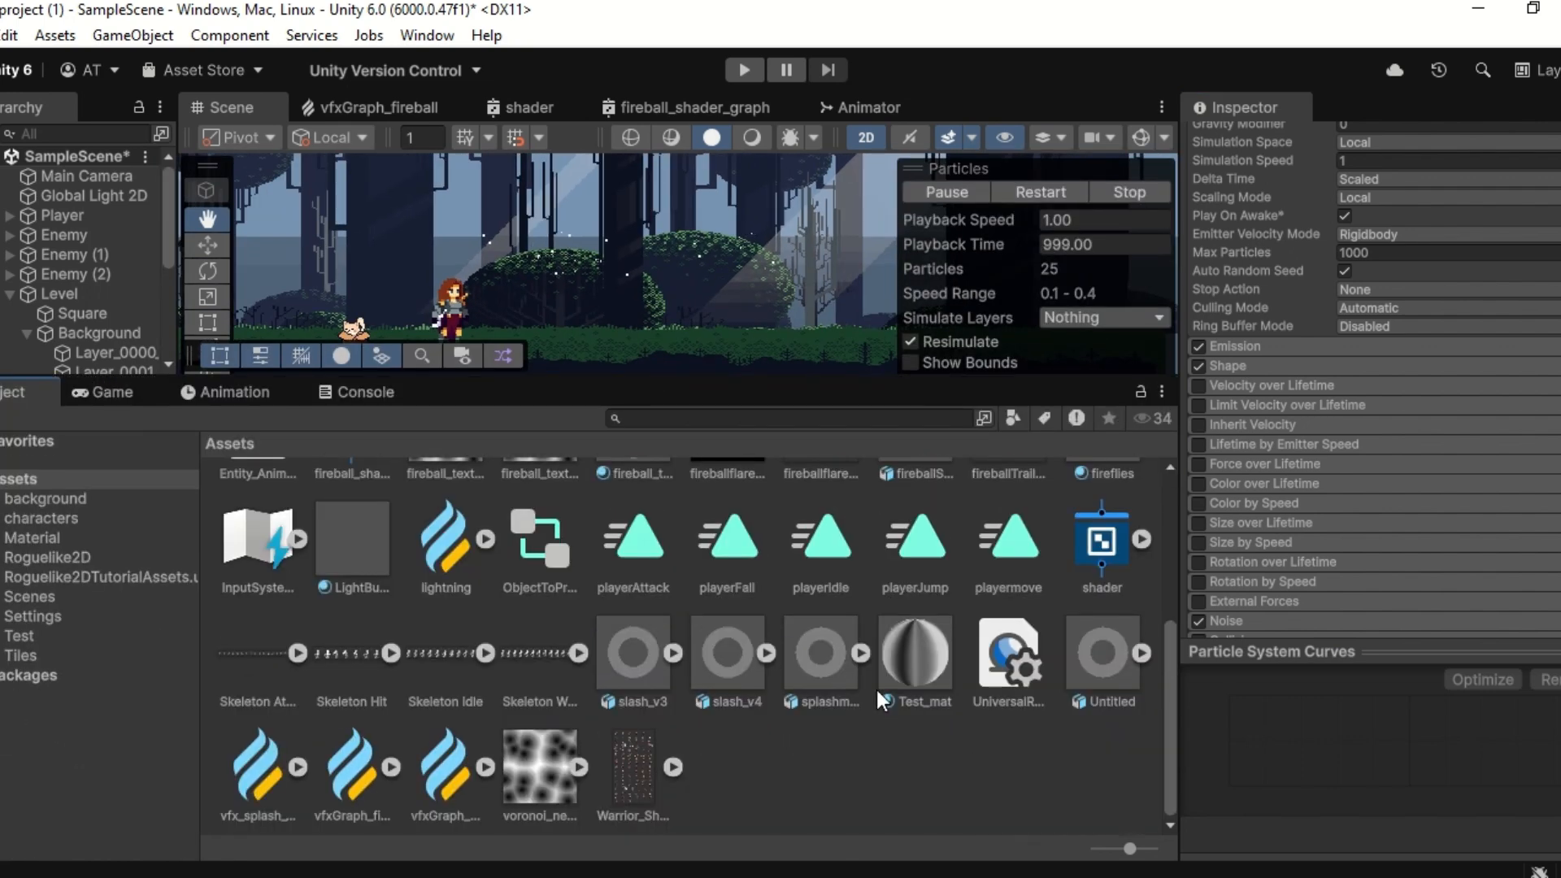
pyautogui.rightClick(838, 765)
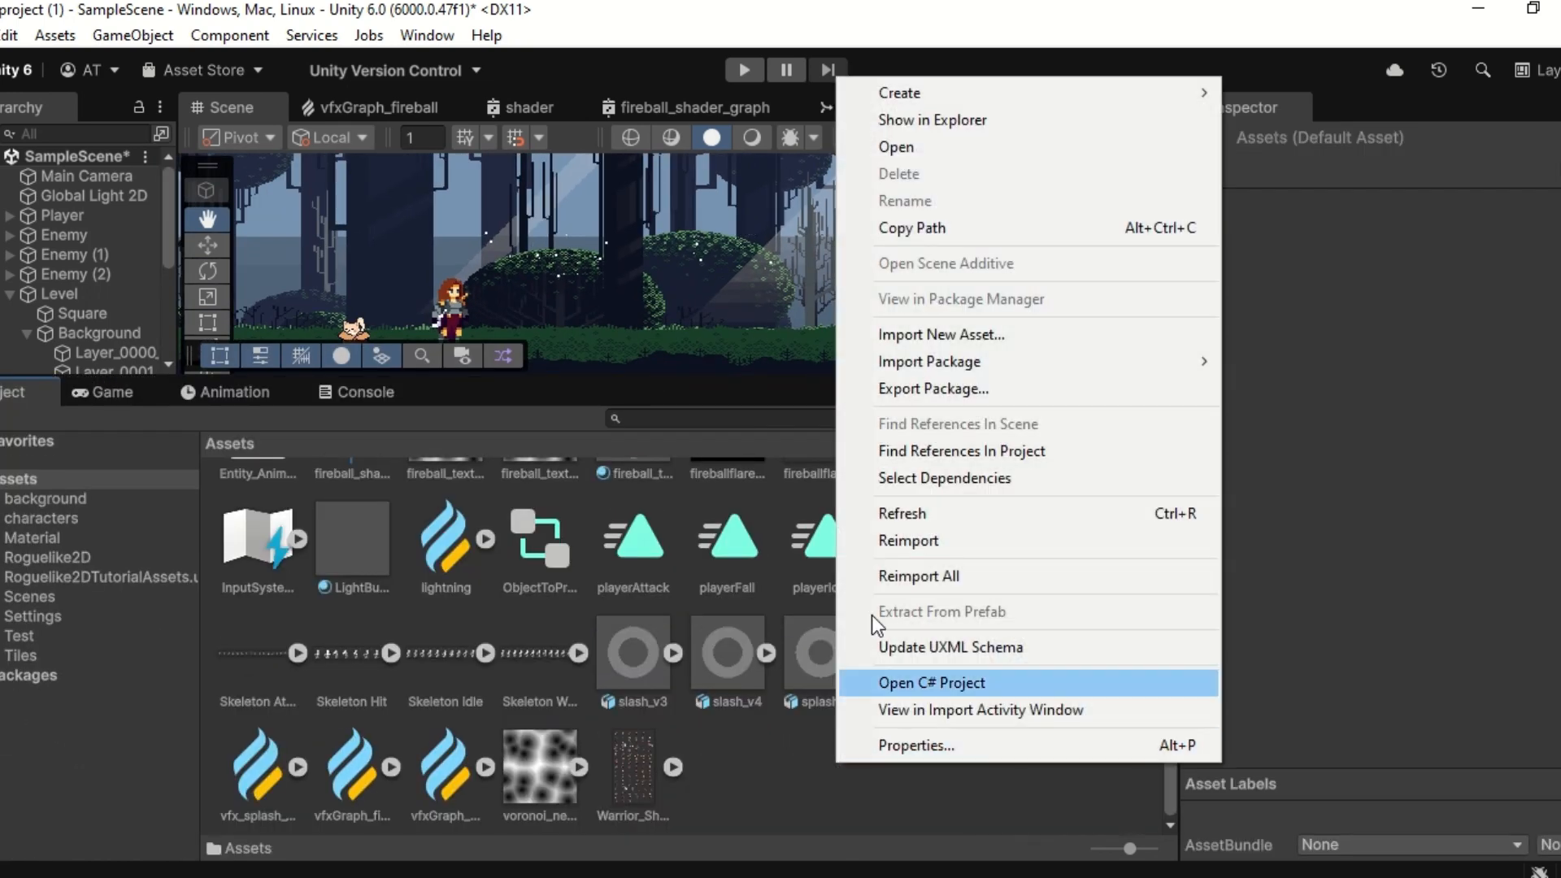
pyautogui.moveTo(900, 94)
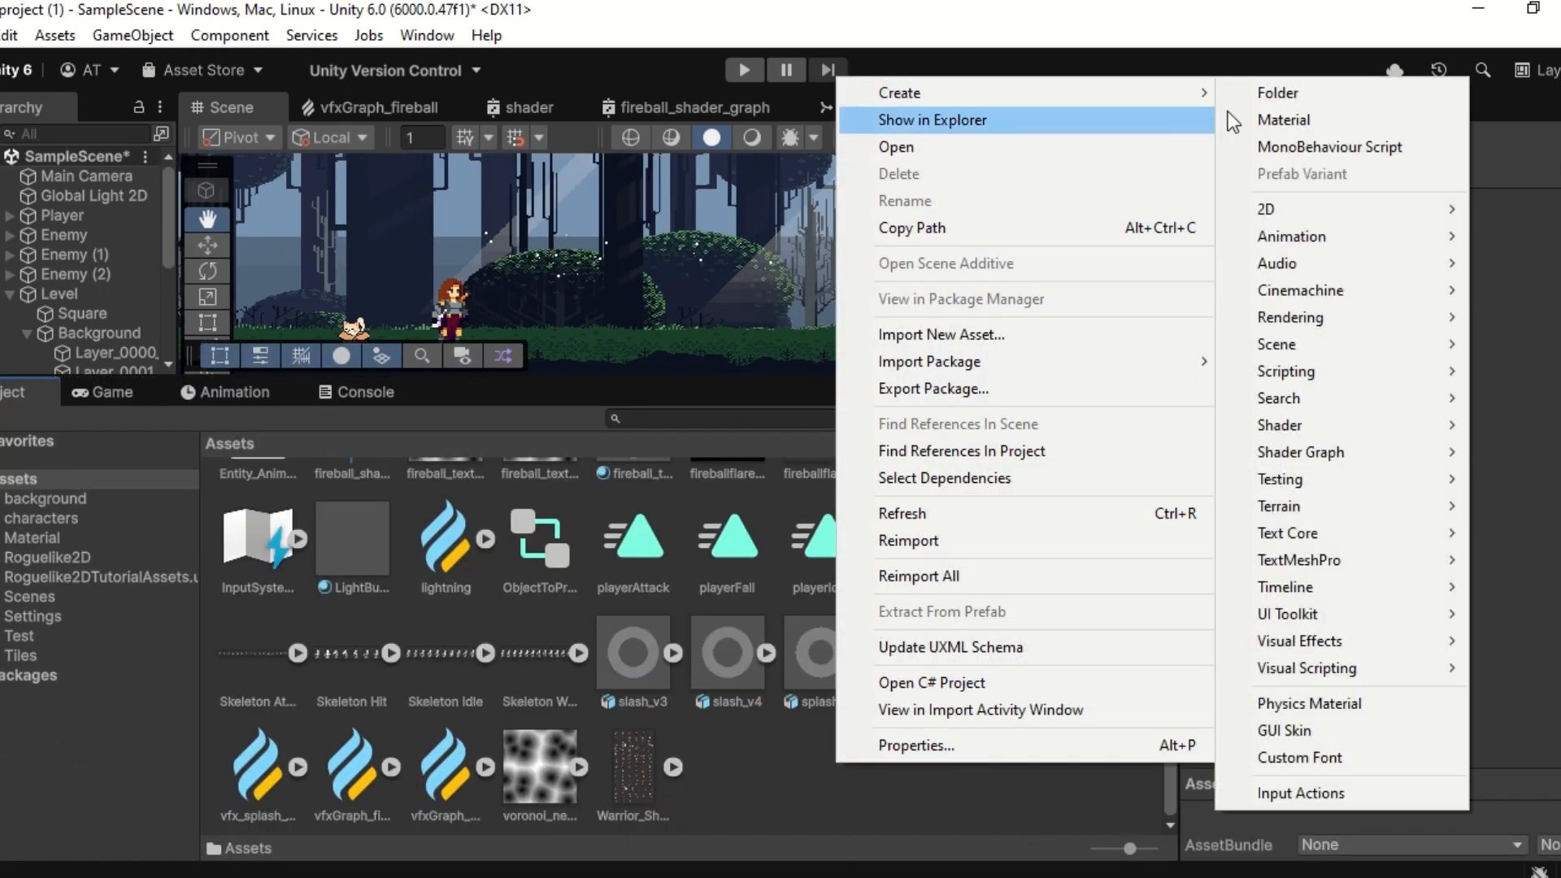
pyautogui.click(1320, 119)
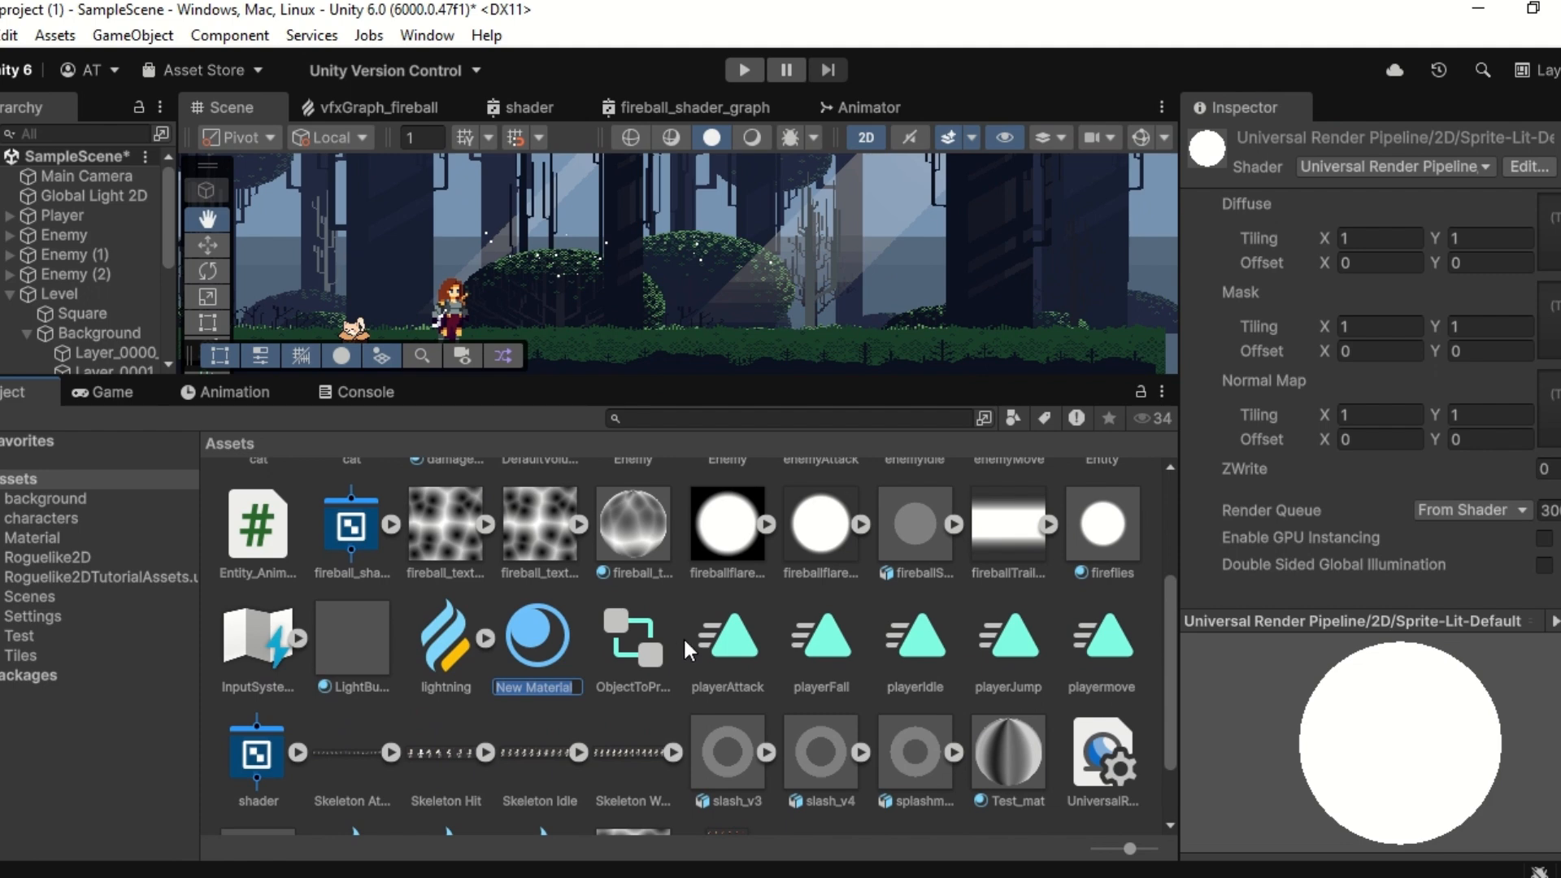
pyautogui.write('fireflie')
pyautogui.write('sExamp')
pyautogui.write('le')
pyautogui.press('Return')
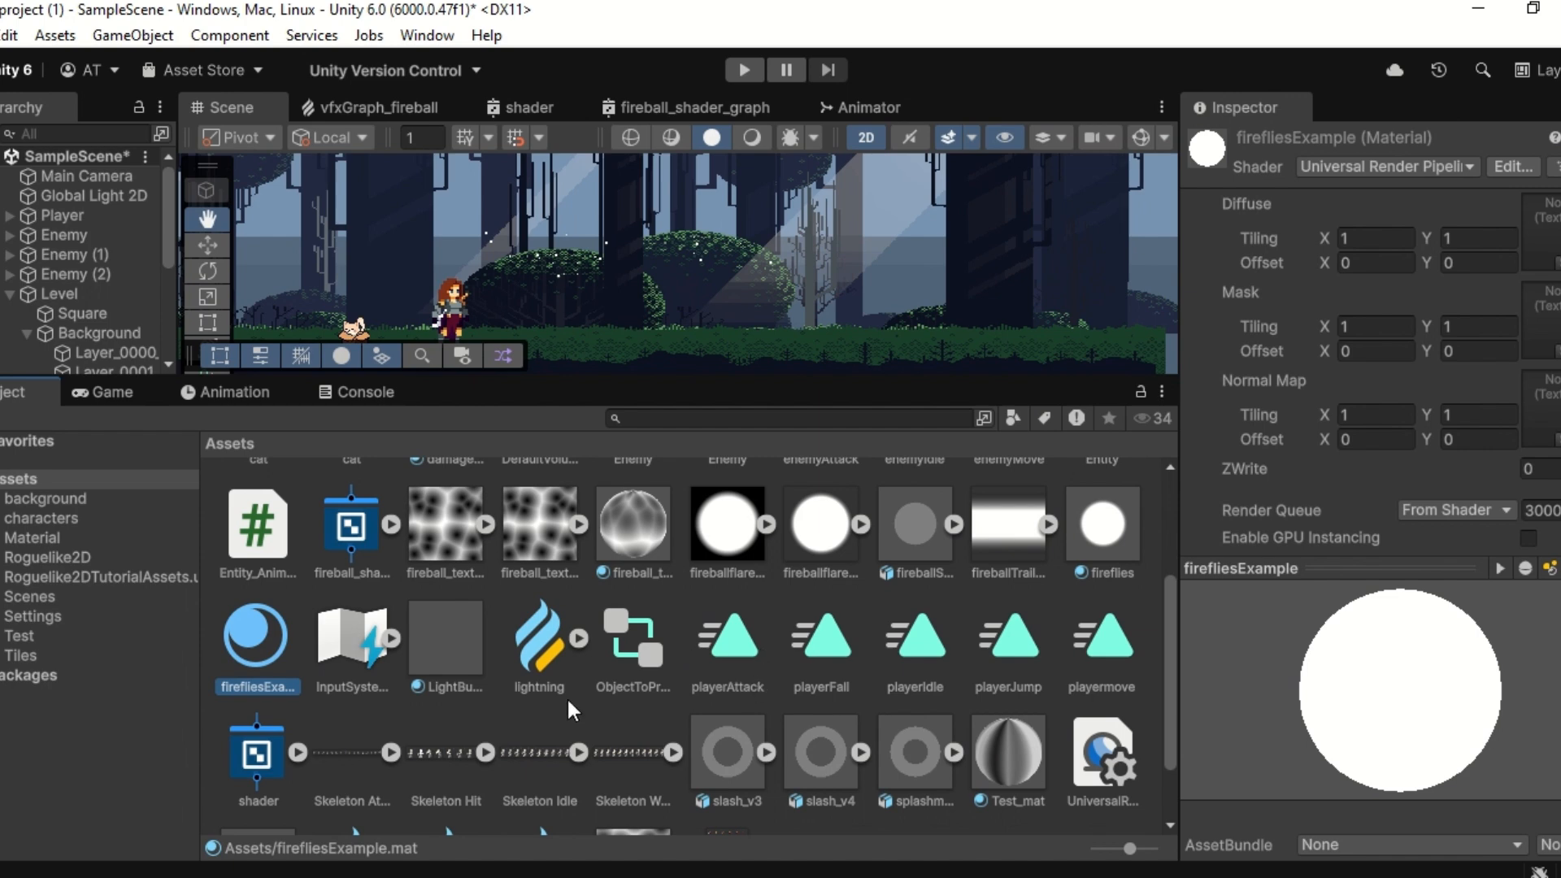
# Step: Change the shader of the firefliesExample material to Universal Render Pipeline/Particles/Unlit
pyautogui.click(355, 644)
pyautogui.click(247, 638)
pyautogui.click(1403, 166)
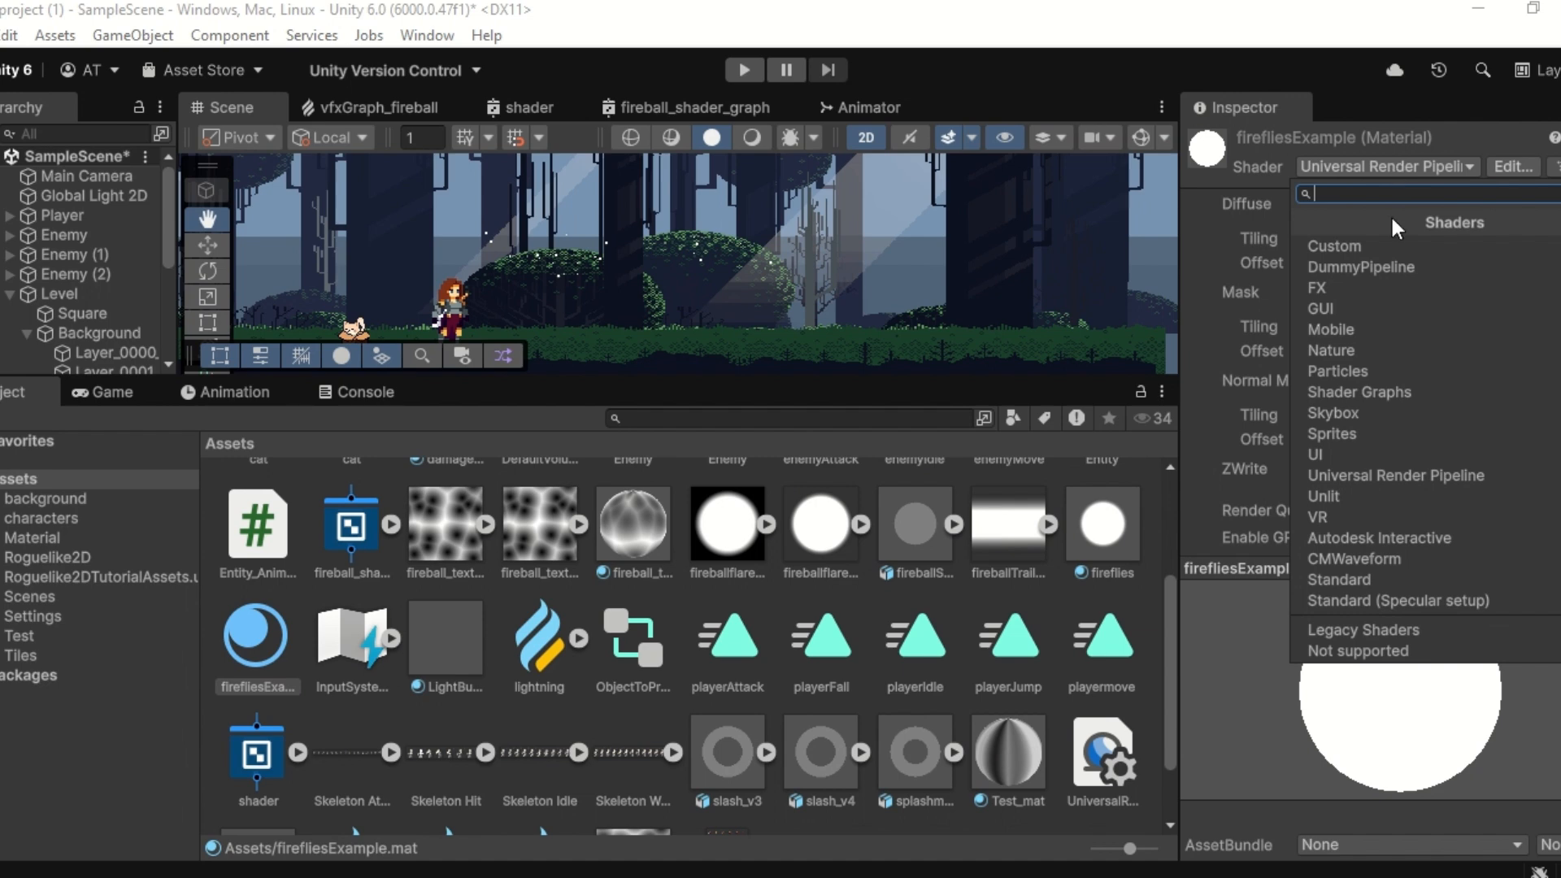
pyautogui.click(1413, 476)
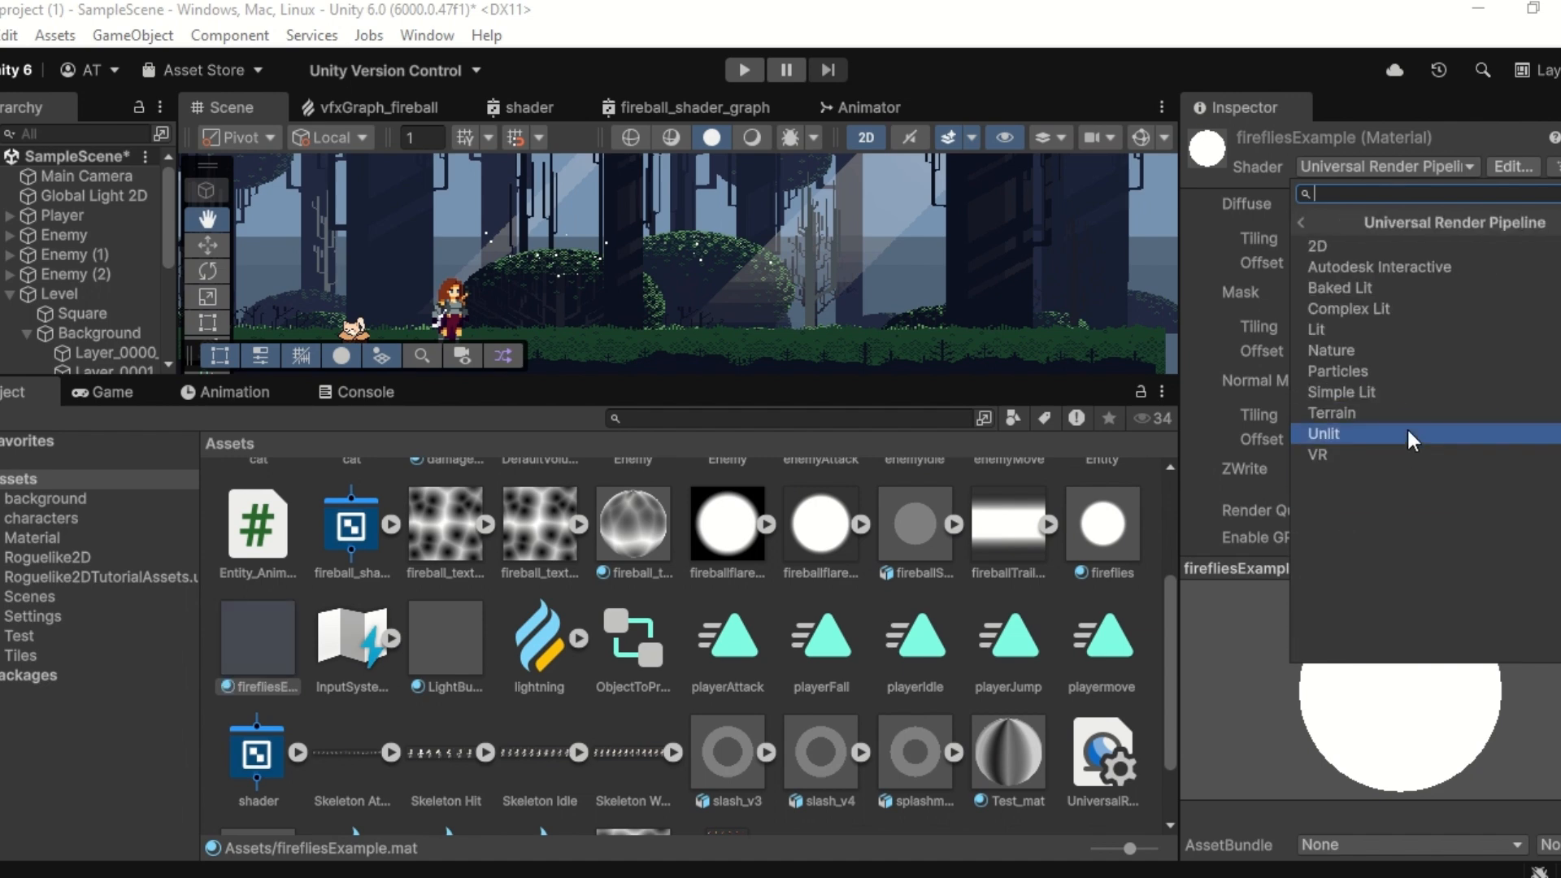
pyautogui.click(1376, 368)
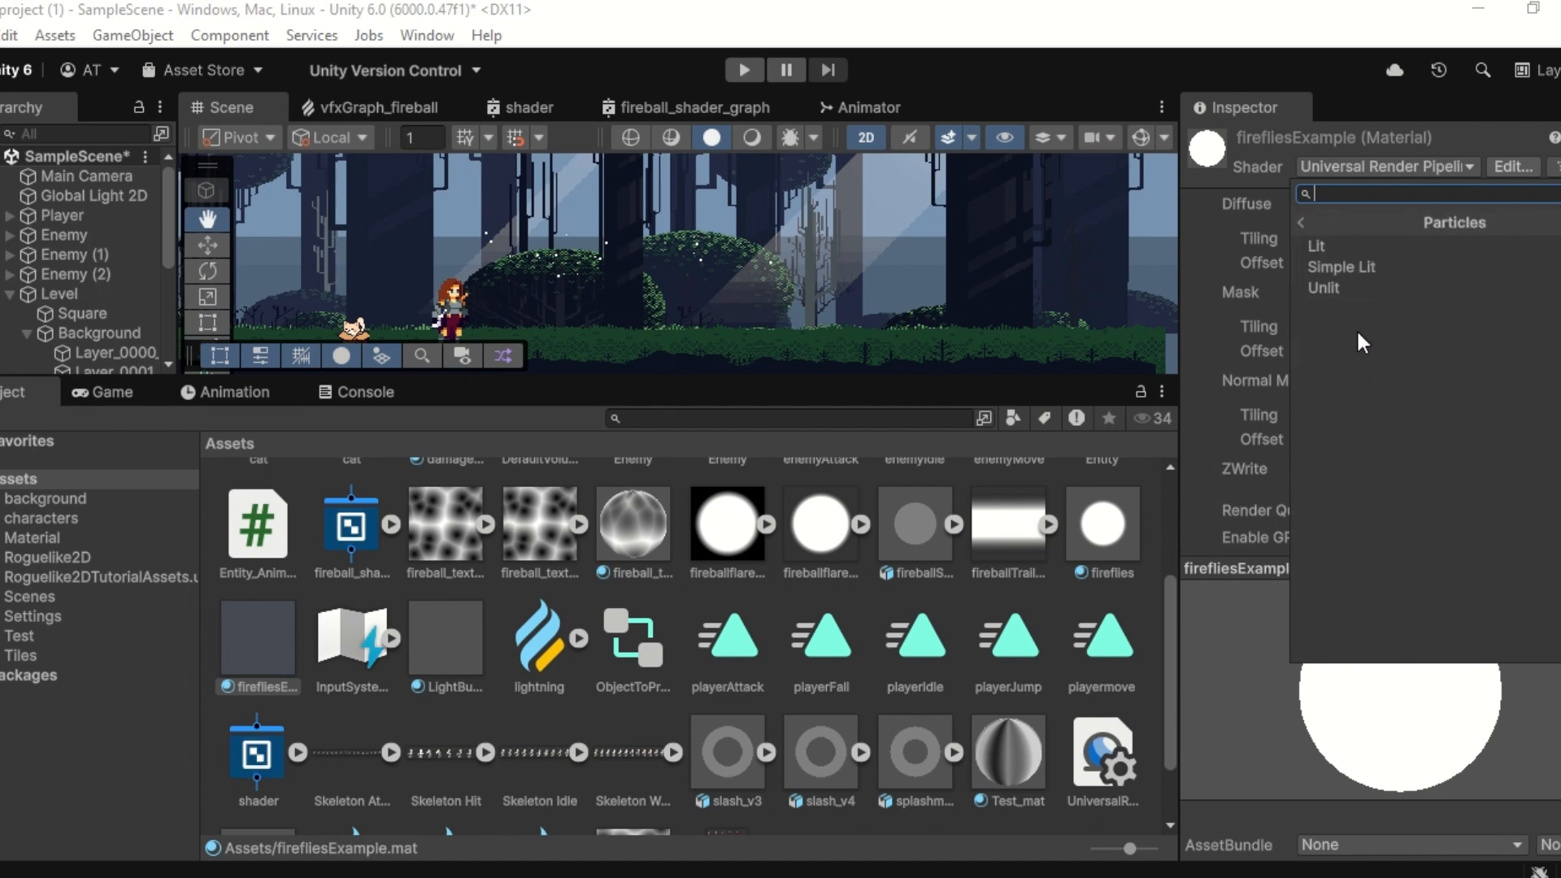
pyautogui.click(1342, 287)
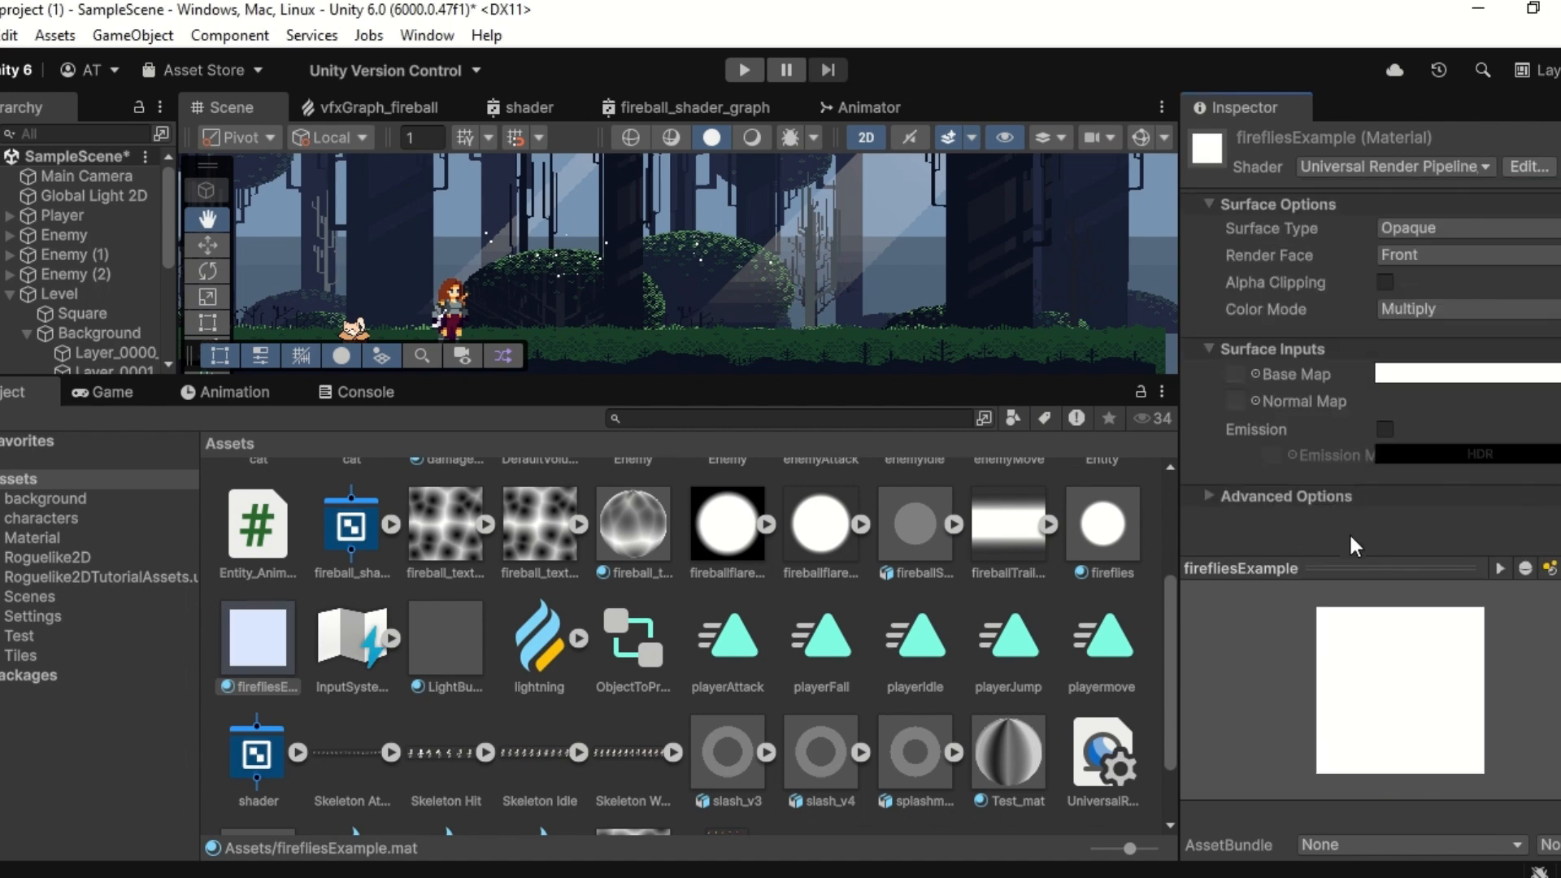
# Step: Set the firefliesExample material's surface type to Transparent and assign the fireballflare03 texture as its base map
pyautogui.click(1428, 218)
pyautogui.click(1433, 276)
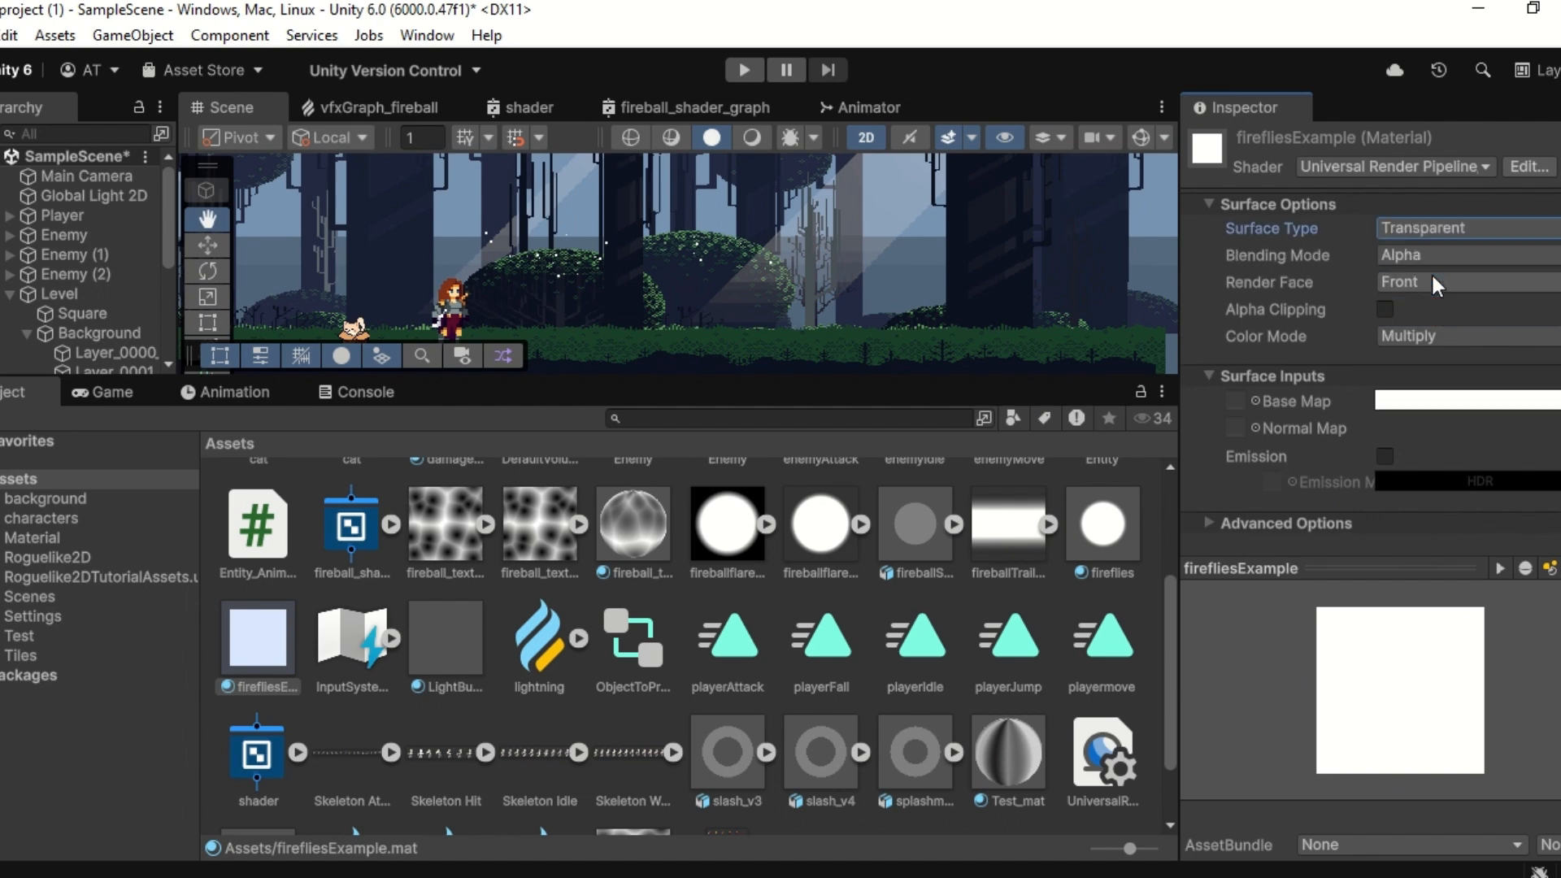
pyautogui.click(1258, 400)
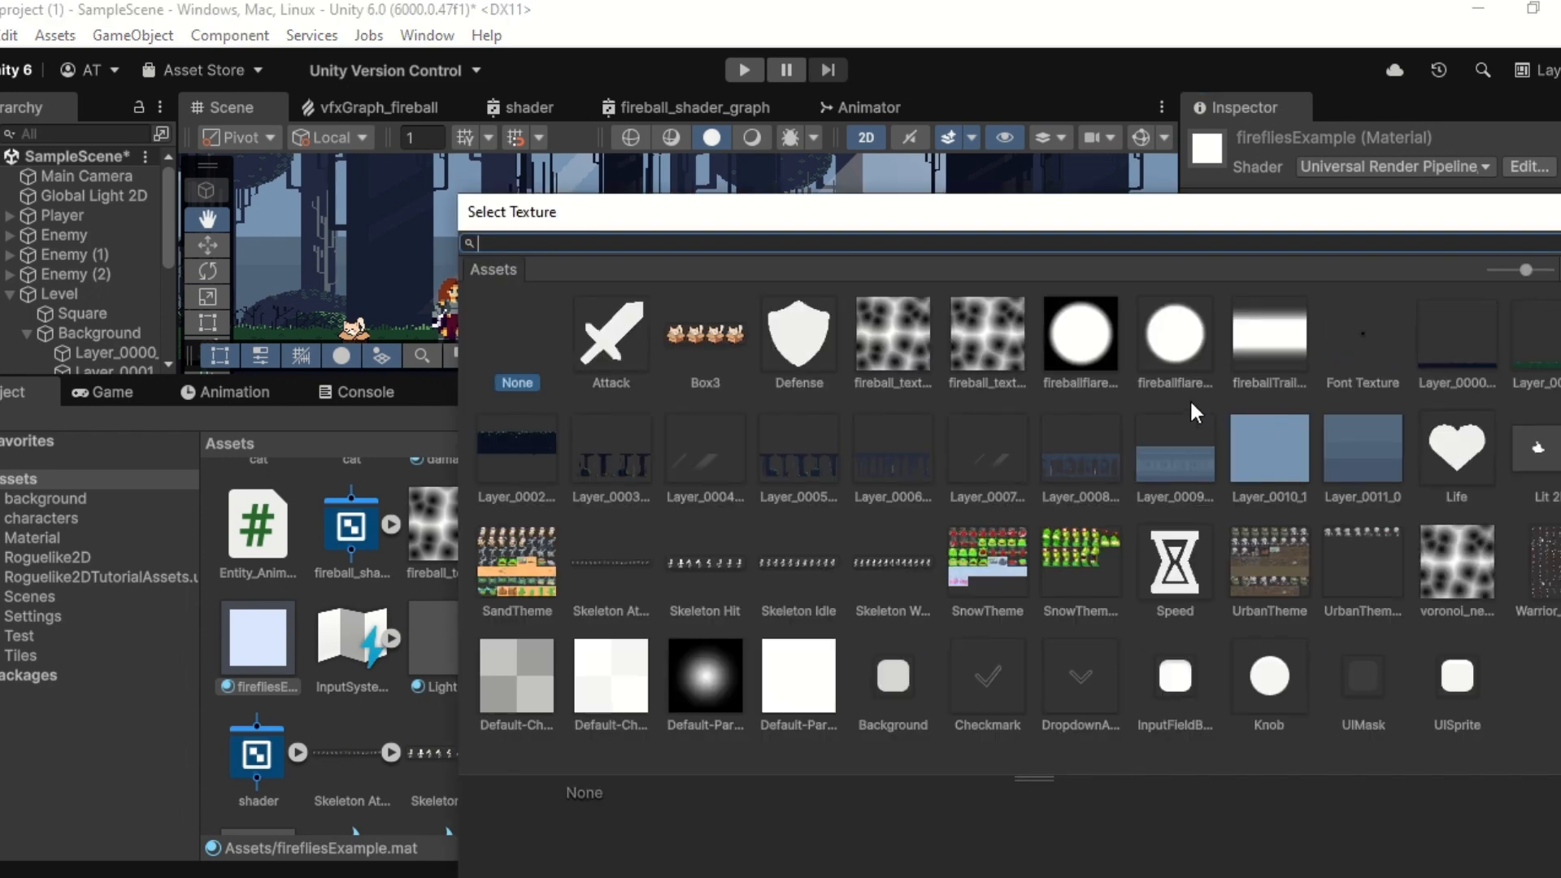
pyautogui.click(1172, 364)
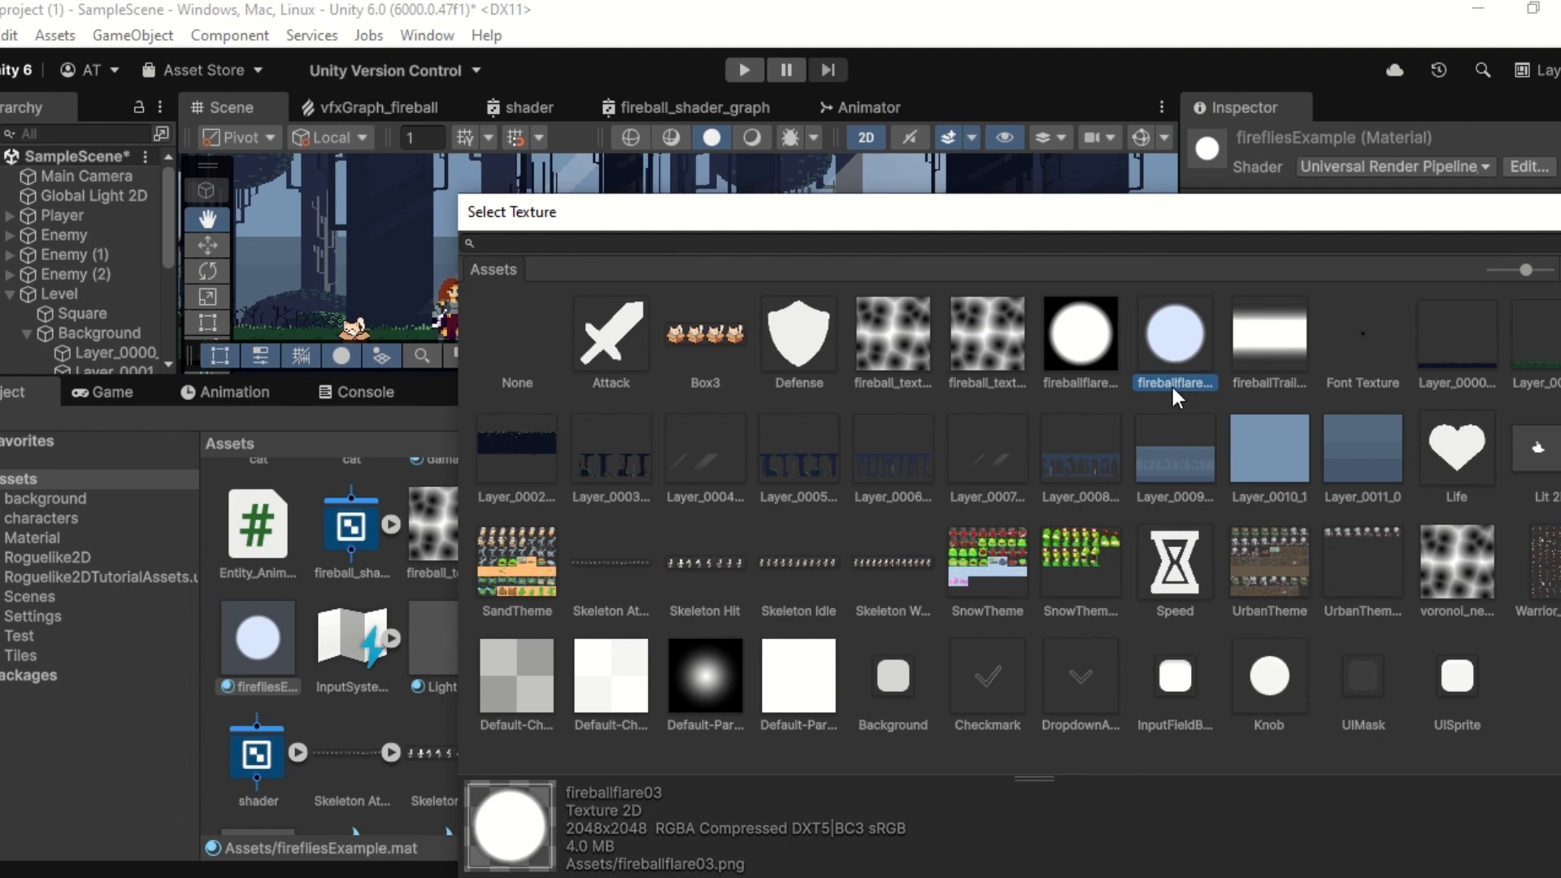
pyautogui.doubleClick(1176, 359)
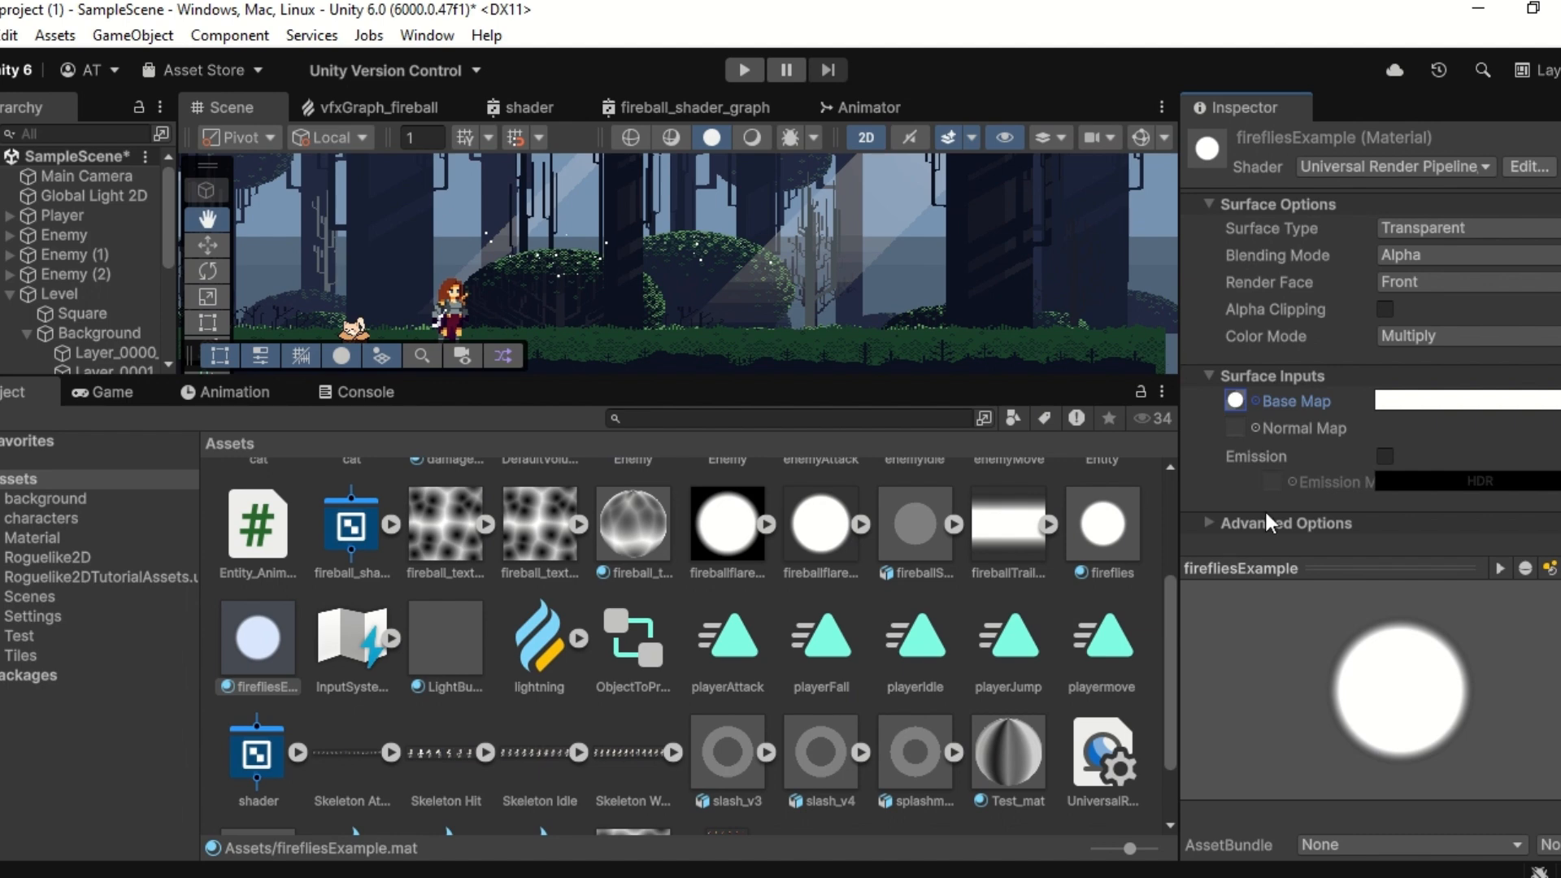
# Step: Select the fireflies object in the scene hierarchy and expand the Renderer module of its particle system
pyautogui.moveTo(1343, 485)
pyautogui.scroll(-5, 130, 321)
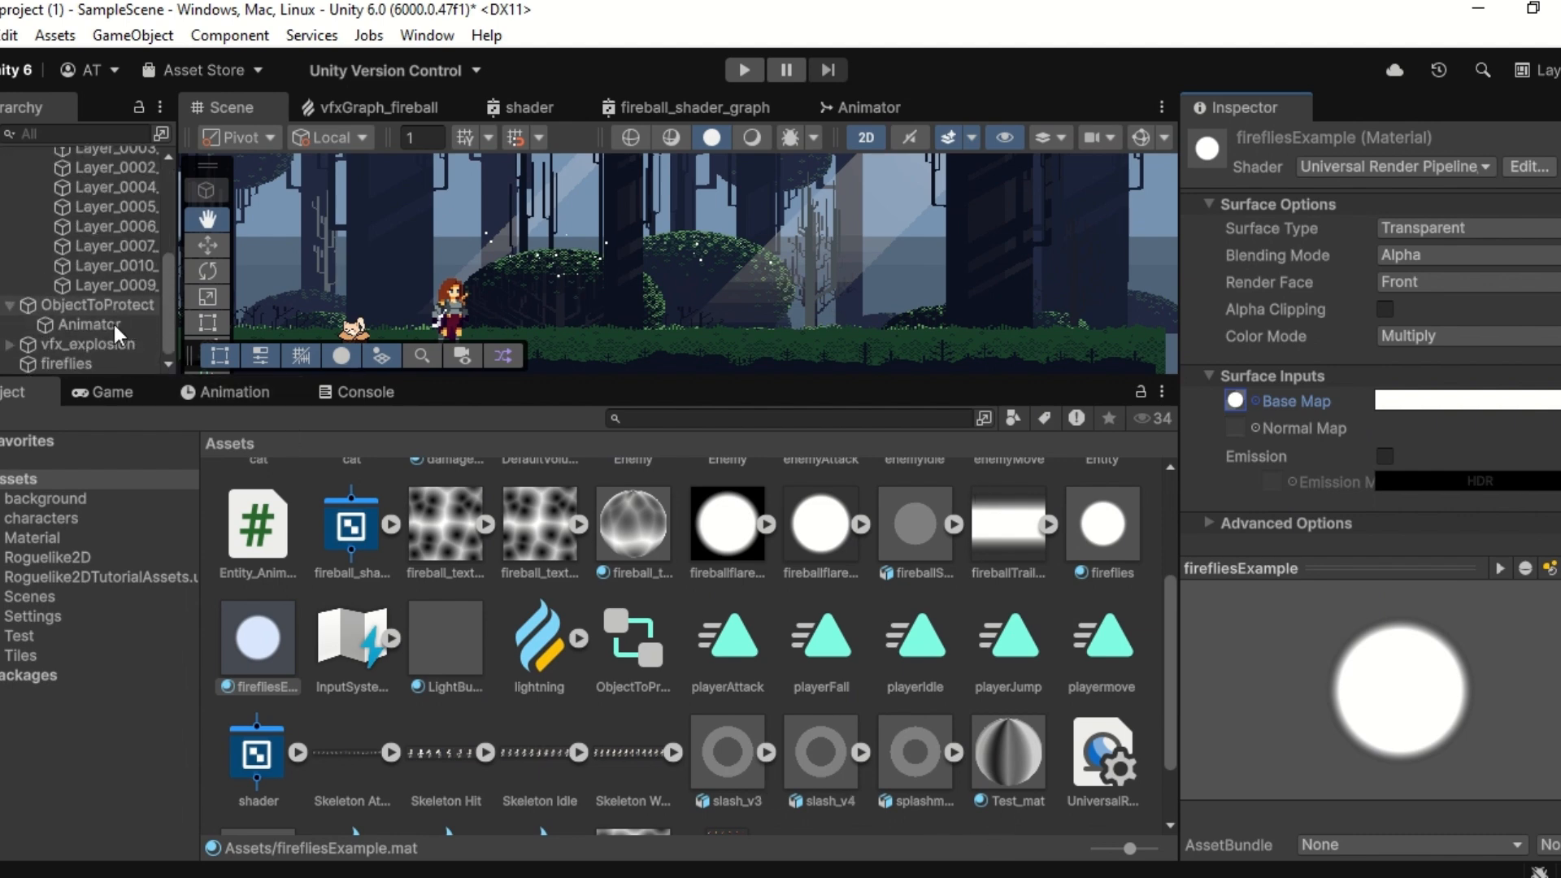
pyautogui.click(95, 361)
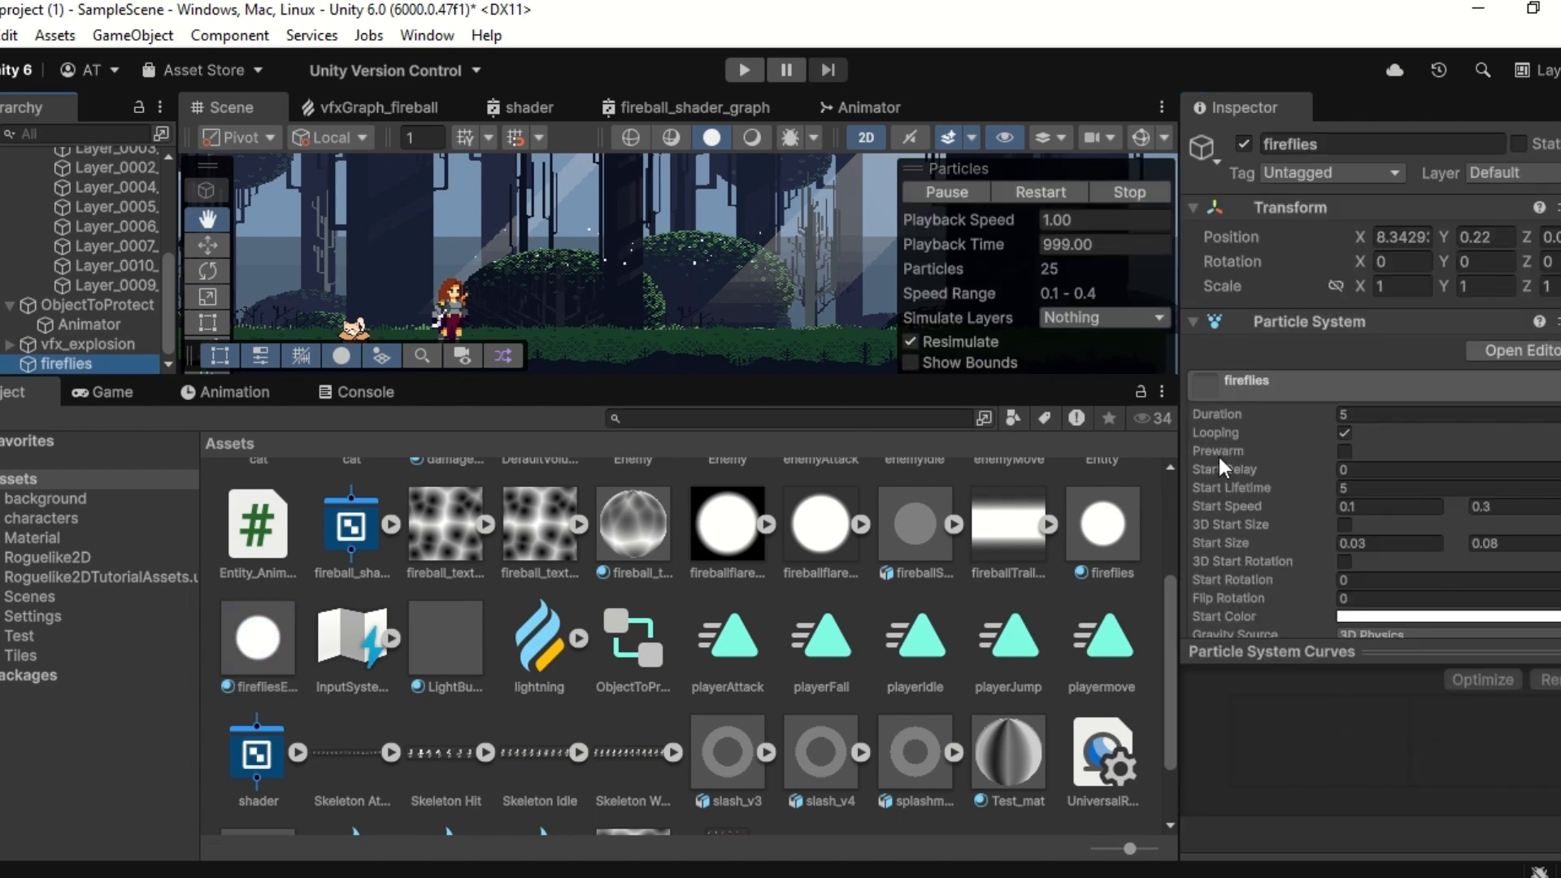
pyautogui.scroll(-5, 1260, 477)
pyautogui.scroll(-6, 1261, 476)
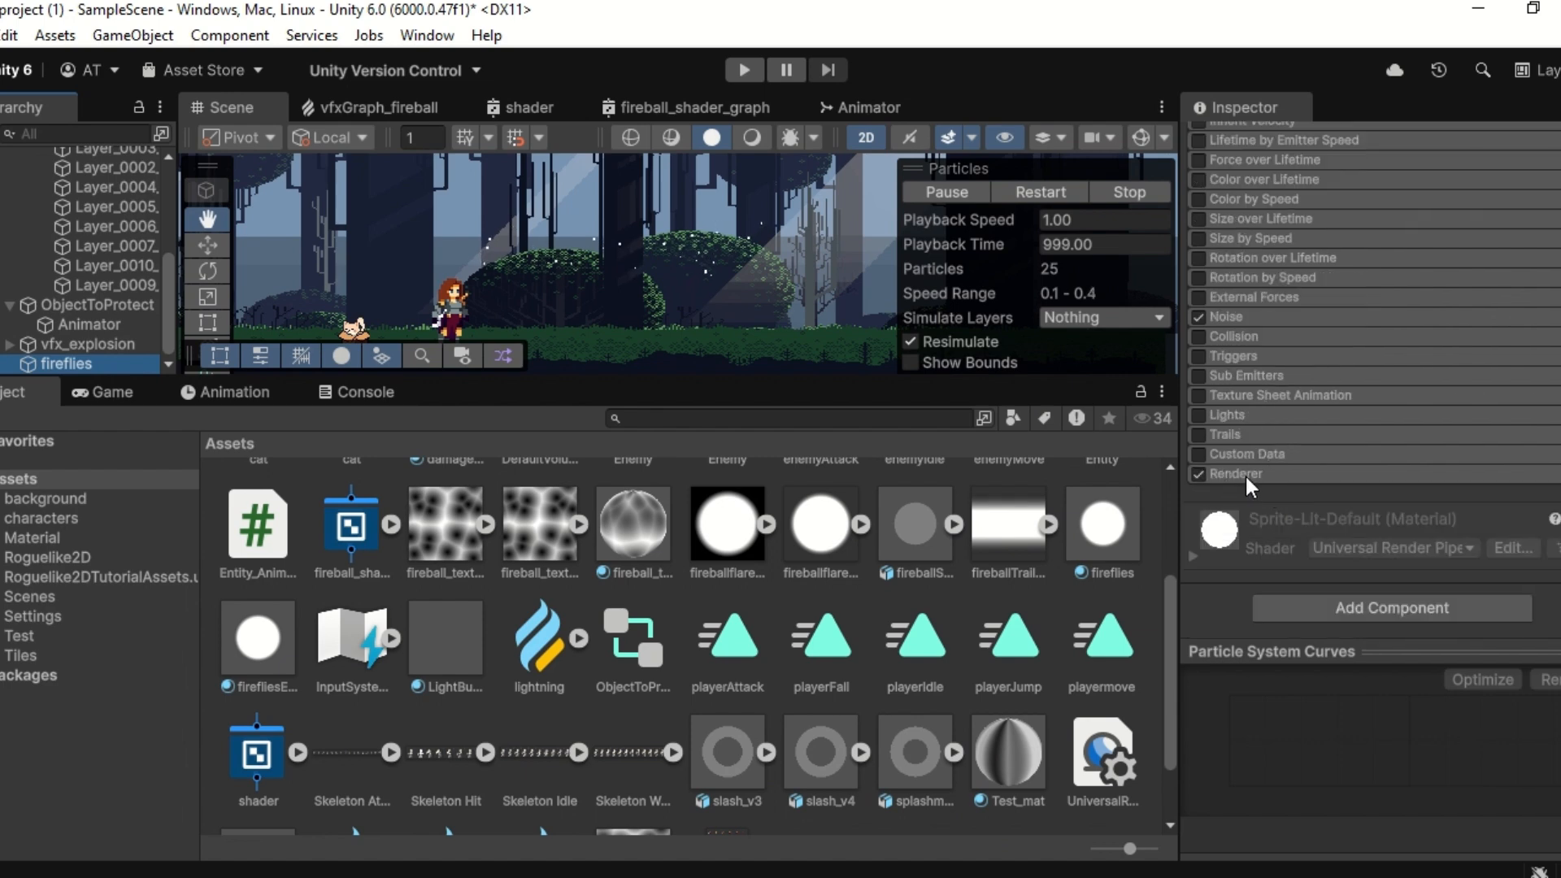
pyautogui.click(1246, 475)
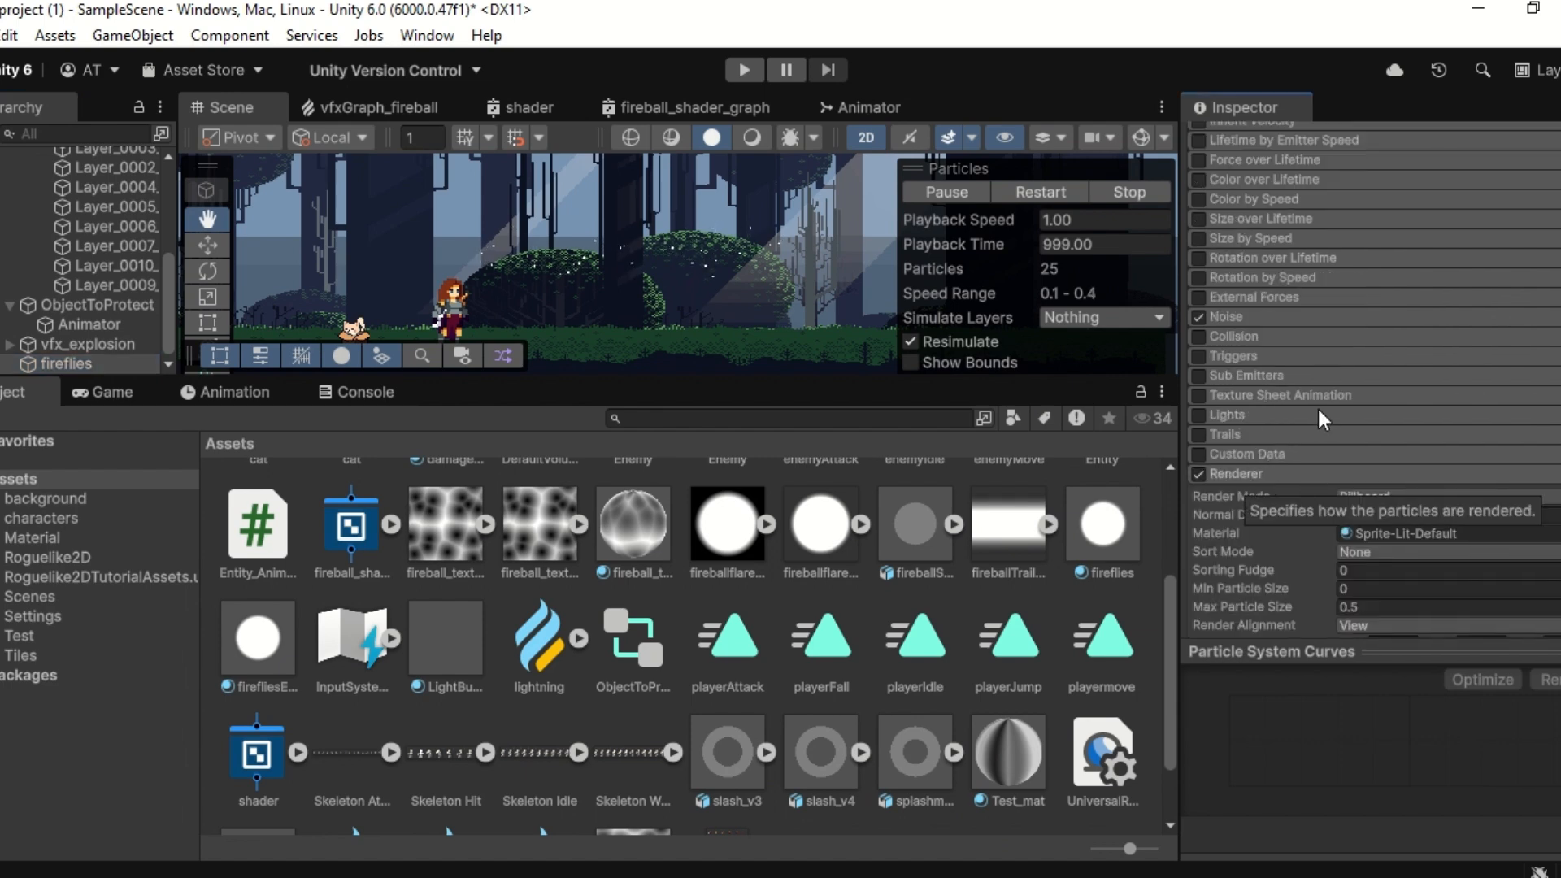
pyautogui.scroll(-4, 1320, 407)
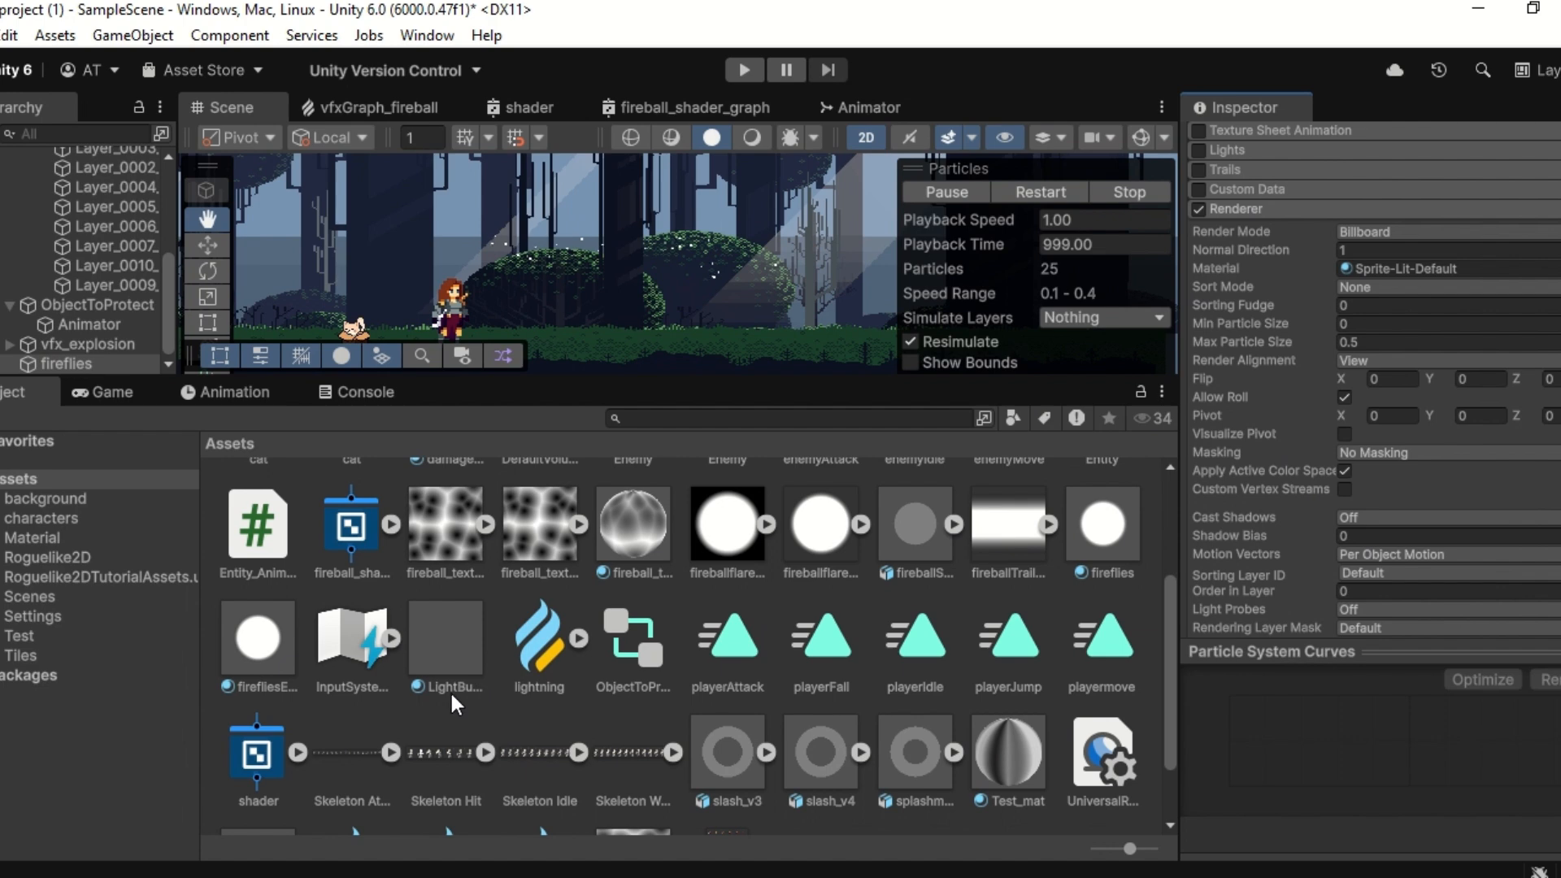
# Step: Assign the firefliesExample material to the Renderer module of the fireflies particle system
pyautogui.scroll(2, 431, 697)
pyautogui.scroll(1, 406, 723)
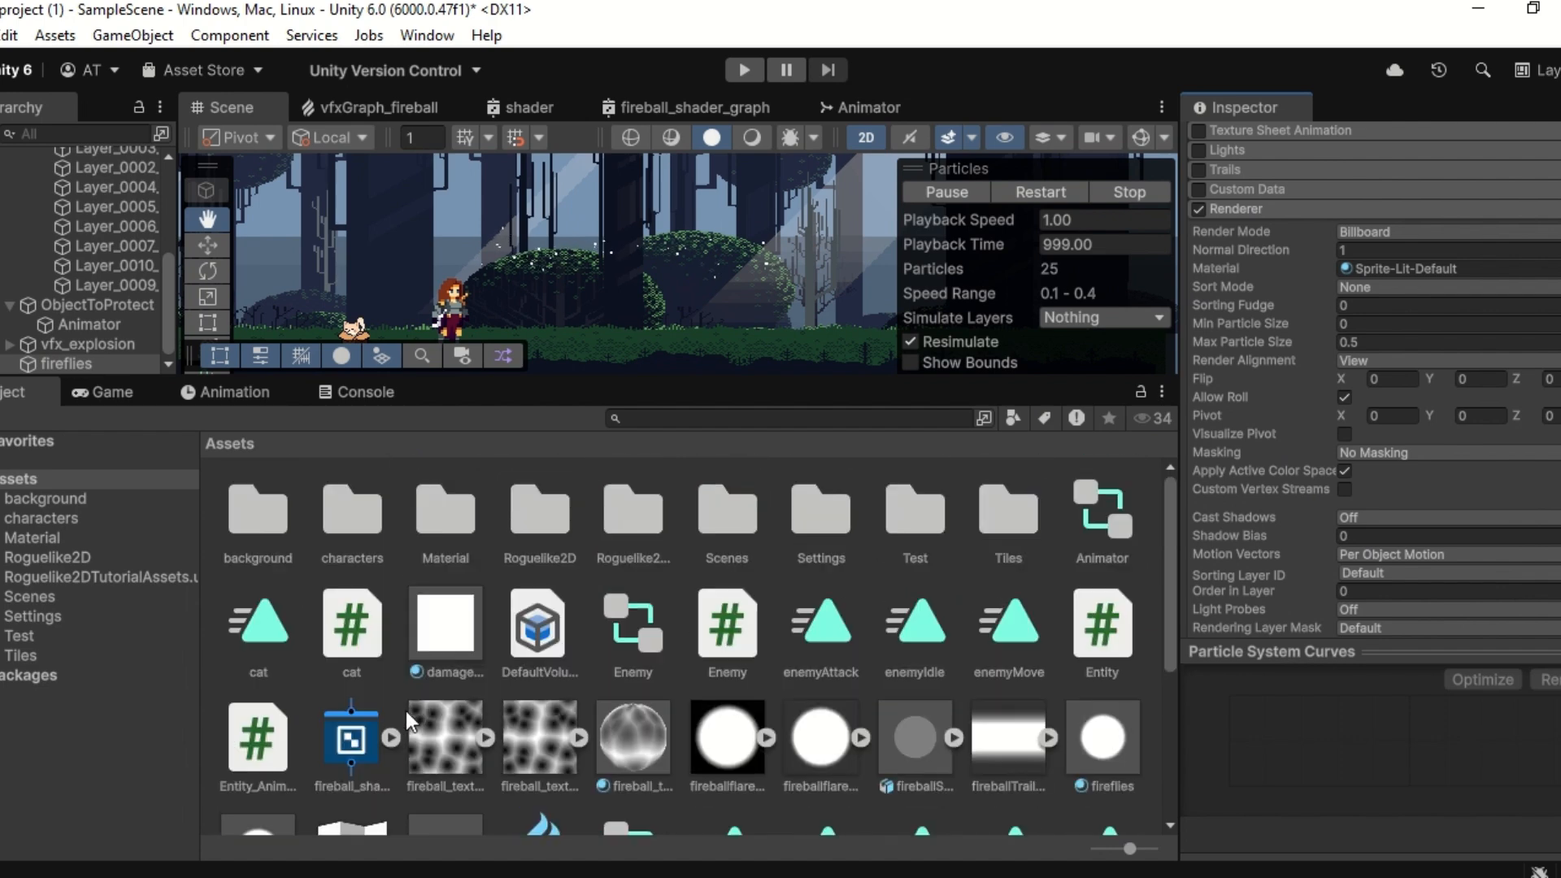
pyautogui.scroll(-5, 410, 683)
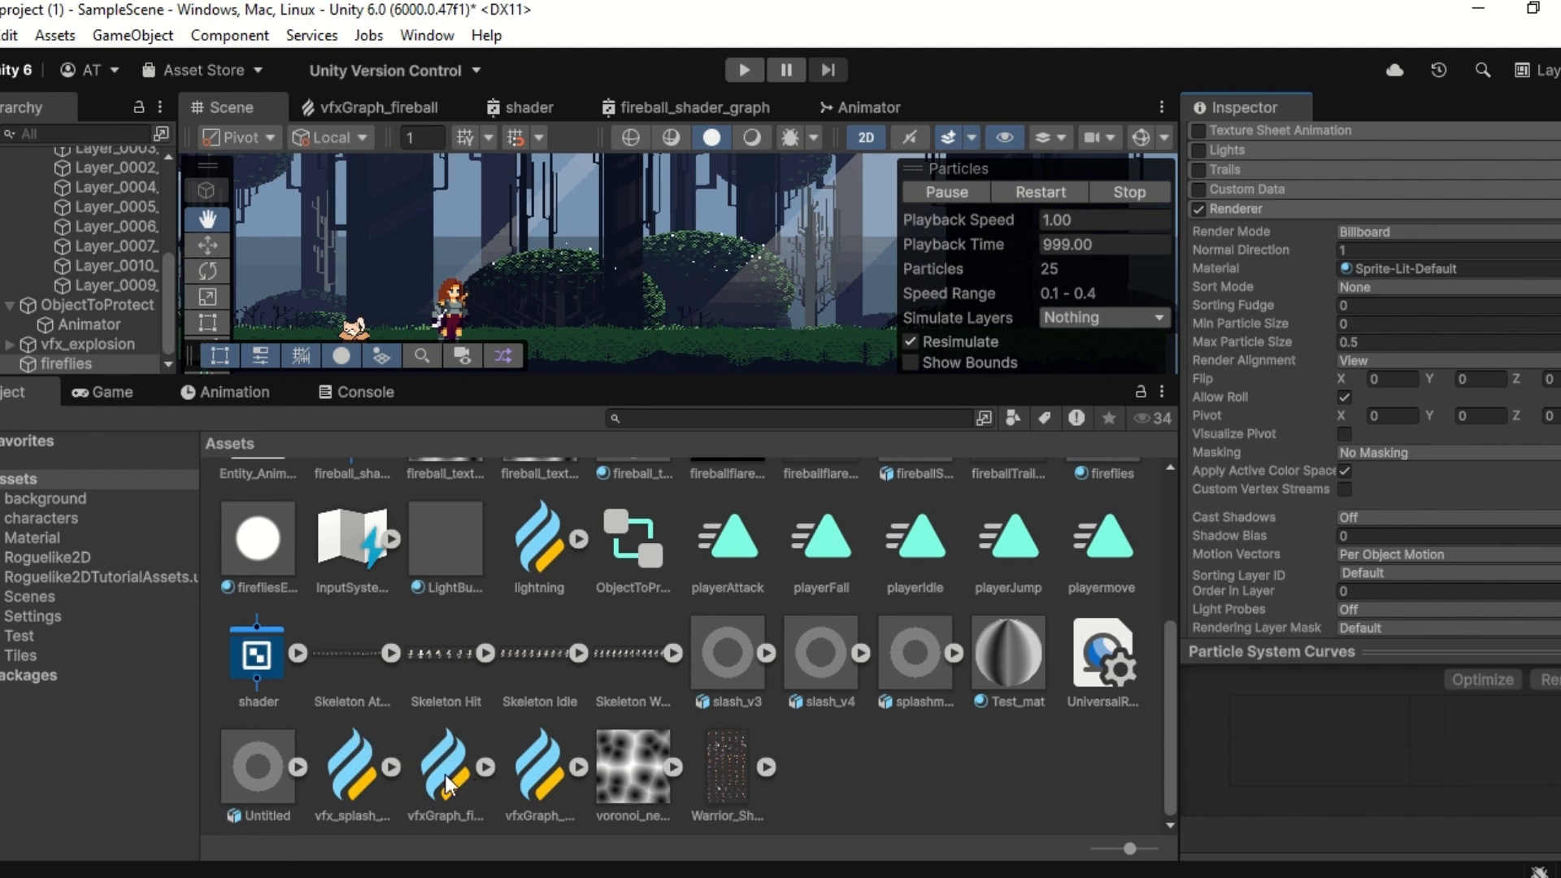
pyautogui.click(251, 544)
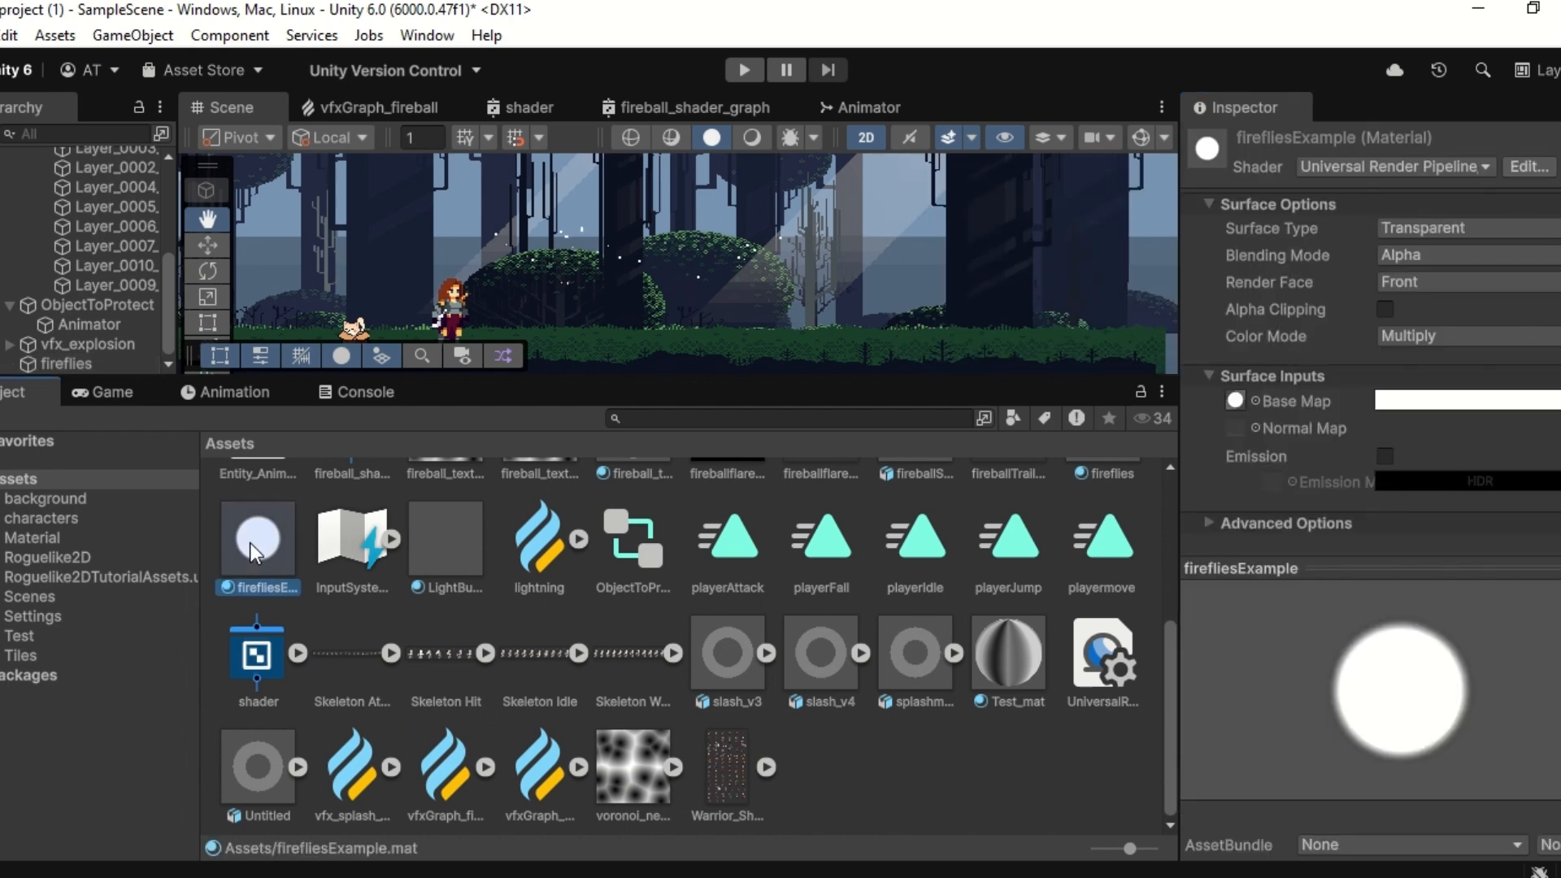
pyautogui.click(65, 364)
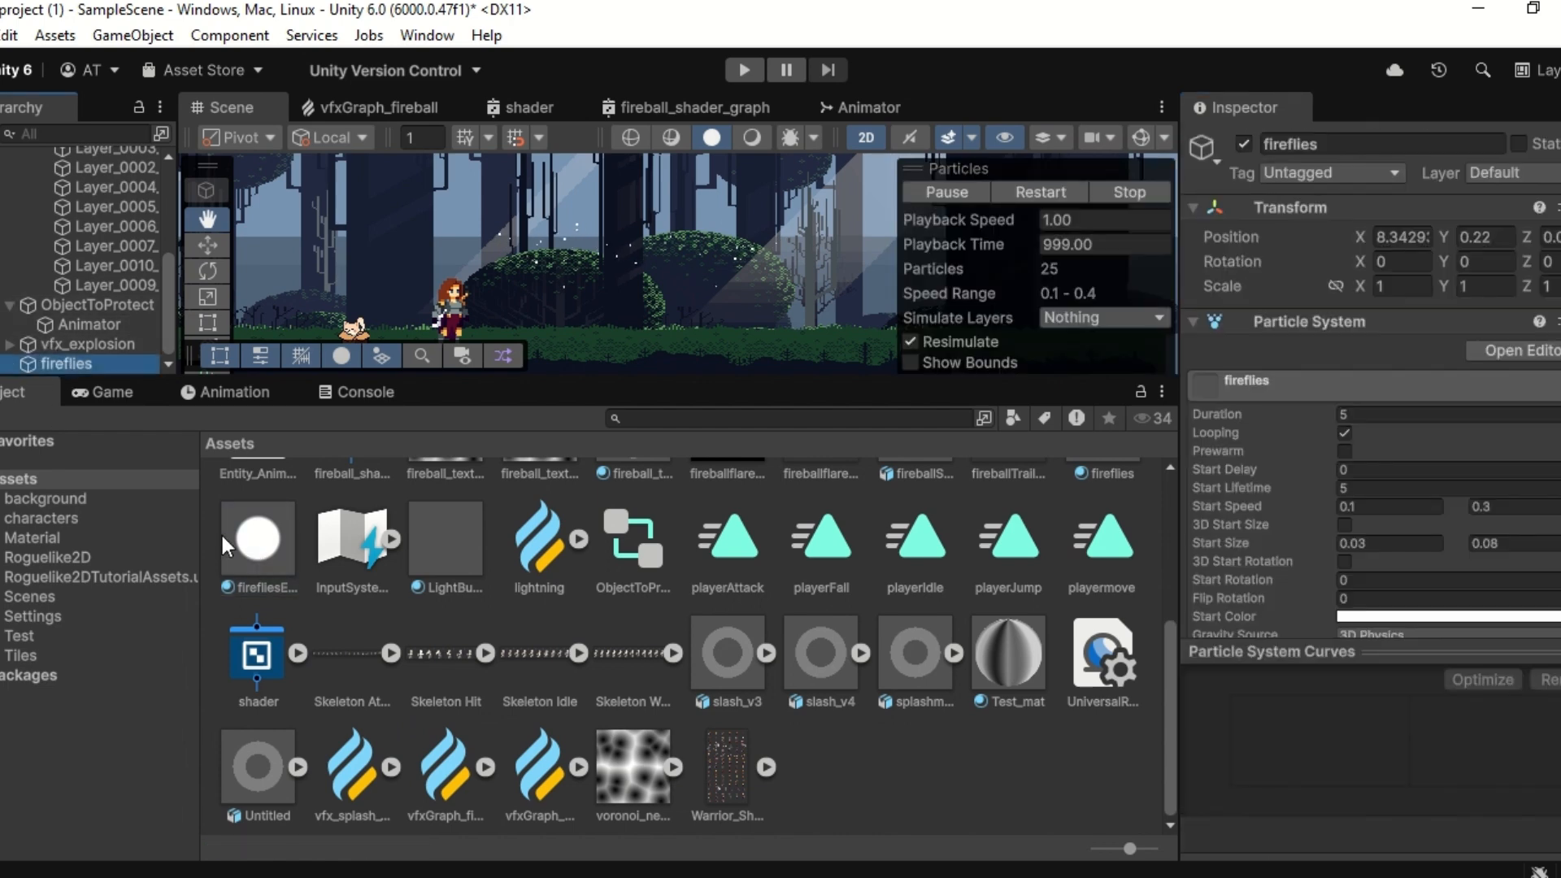
pyautogui.scroll(-15, 1309, 528)
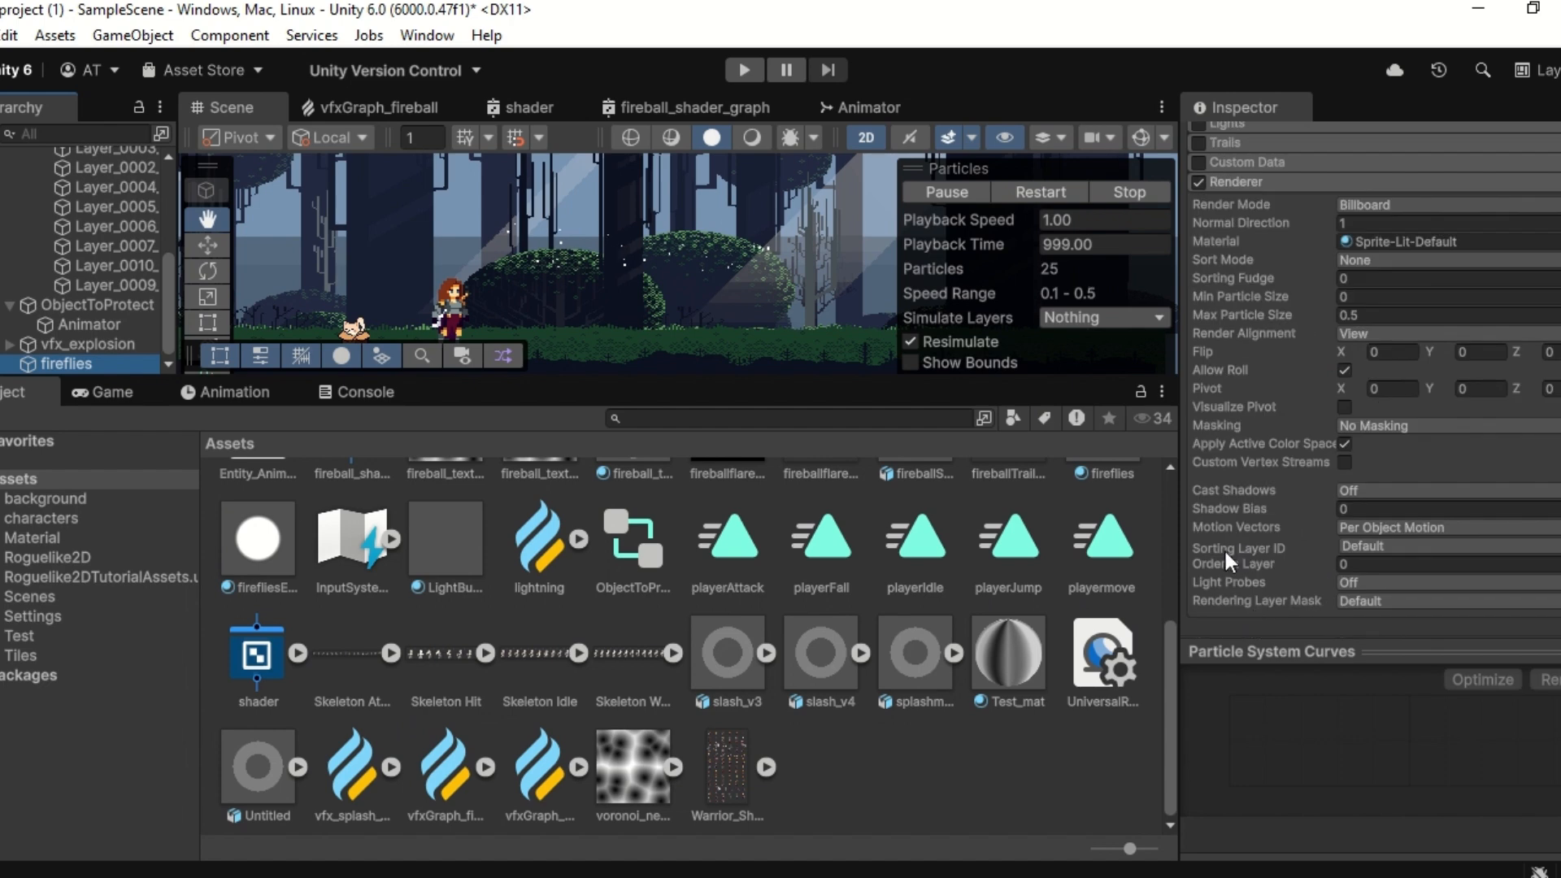
pyautogui.moveTo(229, 544); pyautogui.dragTo(1388, 240)
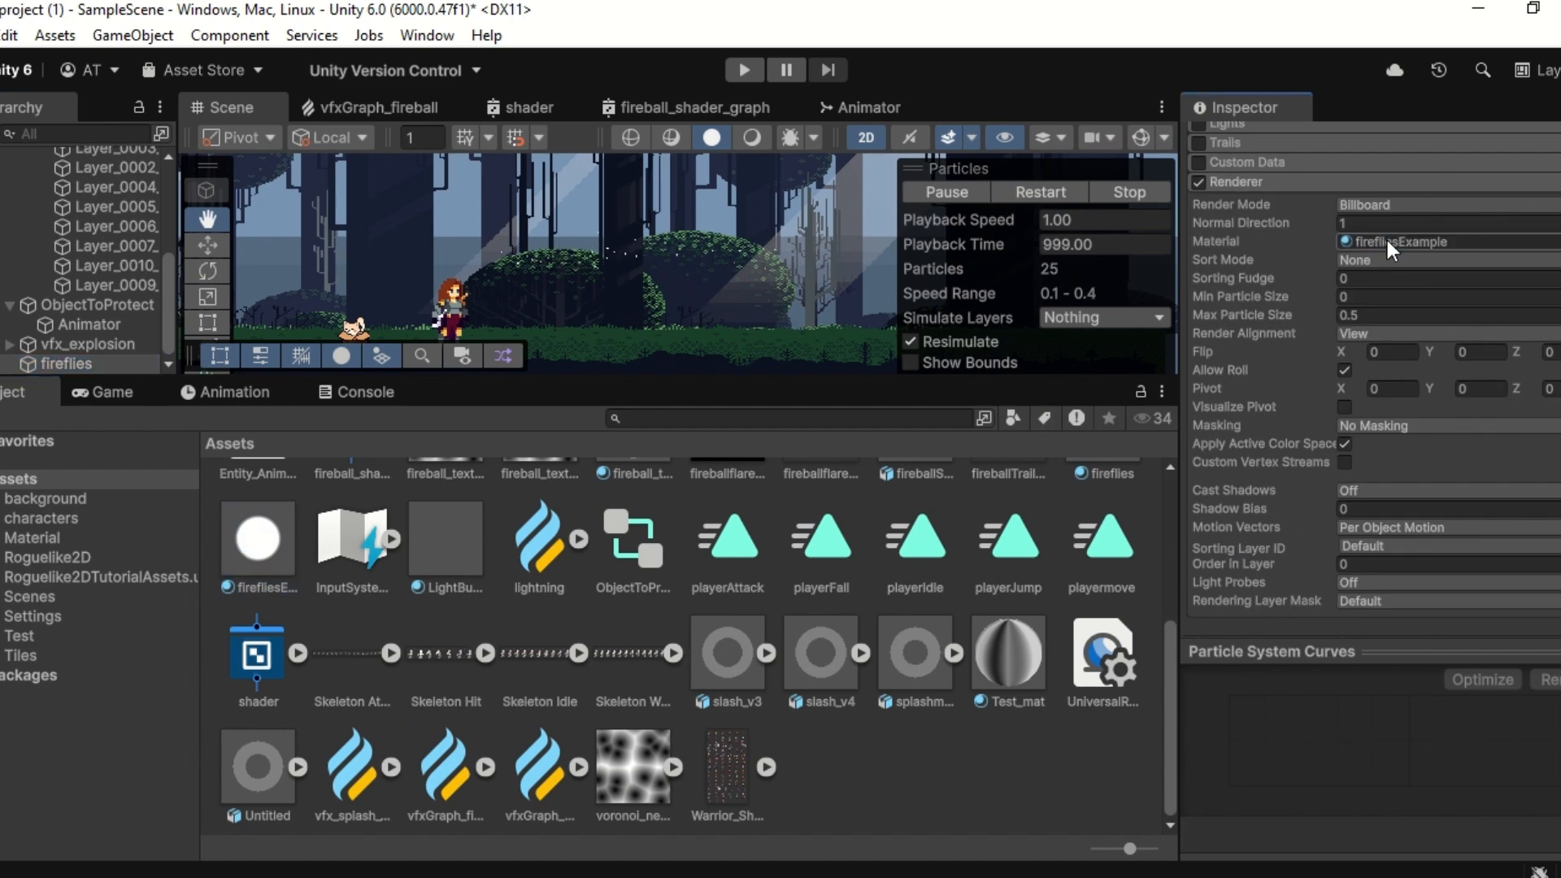
# Step: Collapse the Renderer module, then enable and expand Color over Lifetime for the fireflies particle system
pyautogui.scroll(5, 732, 279)
pyautogui.scroll(5, 732, 279)
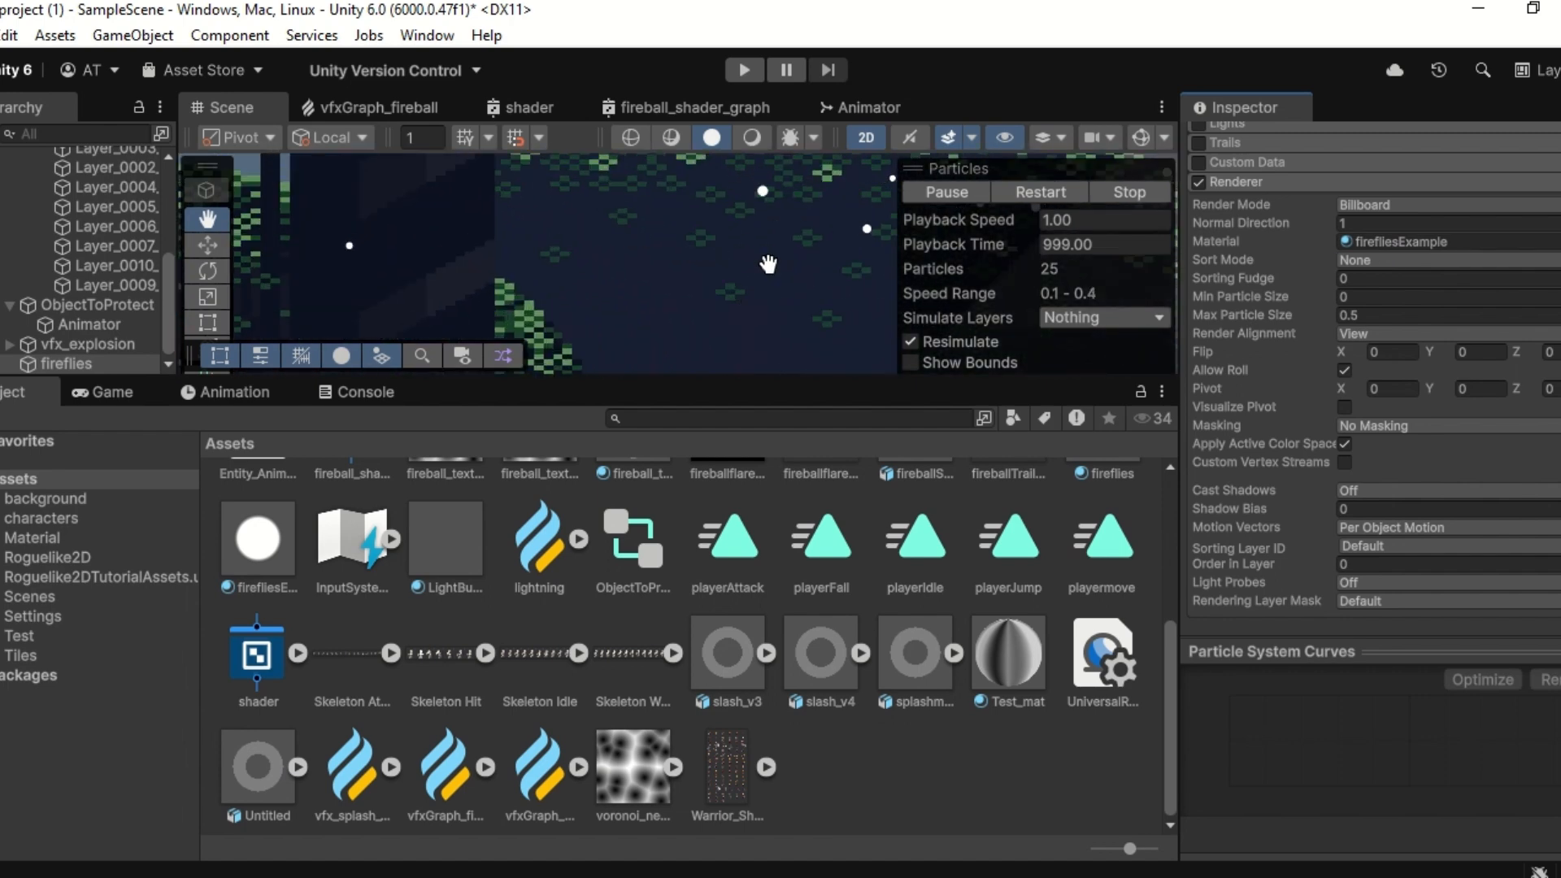
pyautogui.scroll(-10, 766, 279)
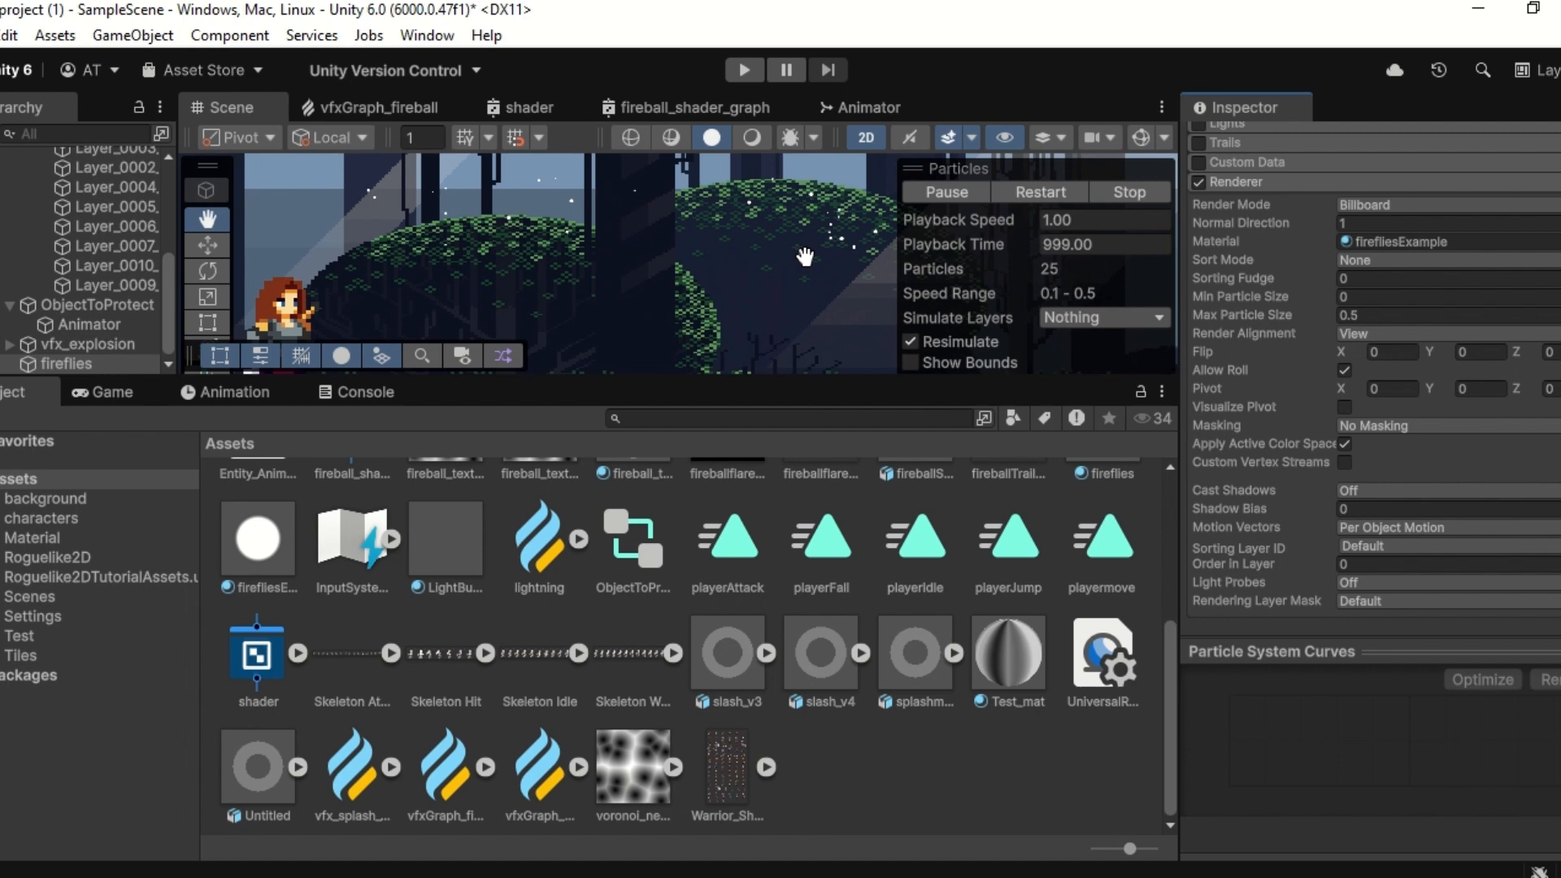
pyautogui.scroll(5, 821, 244)
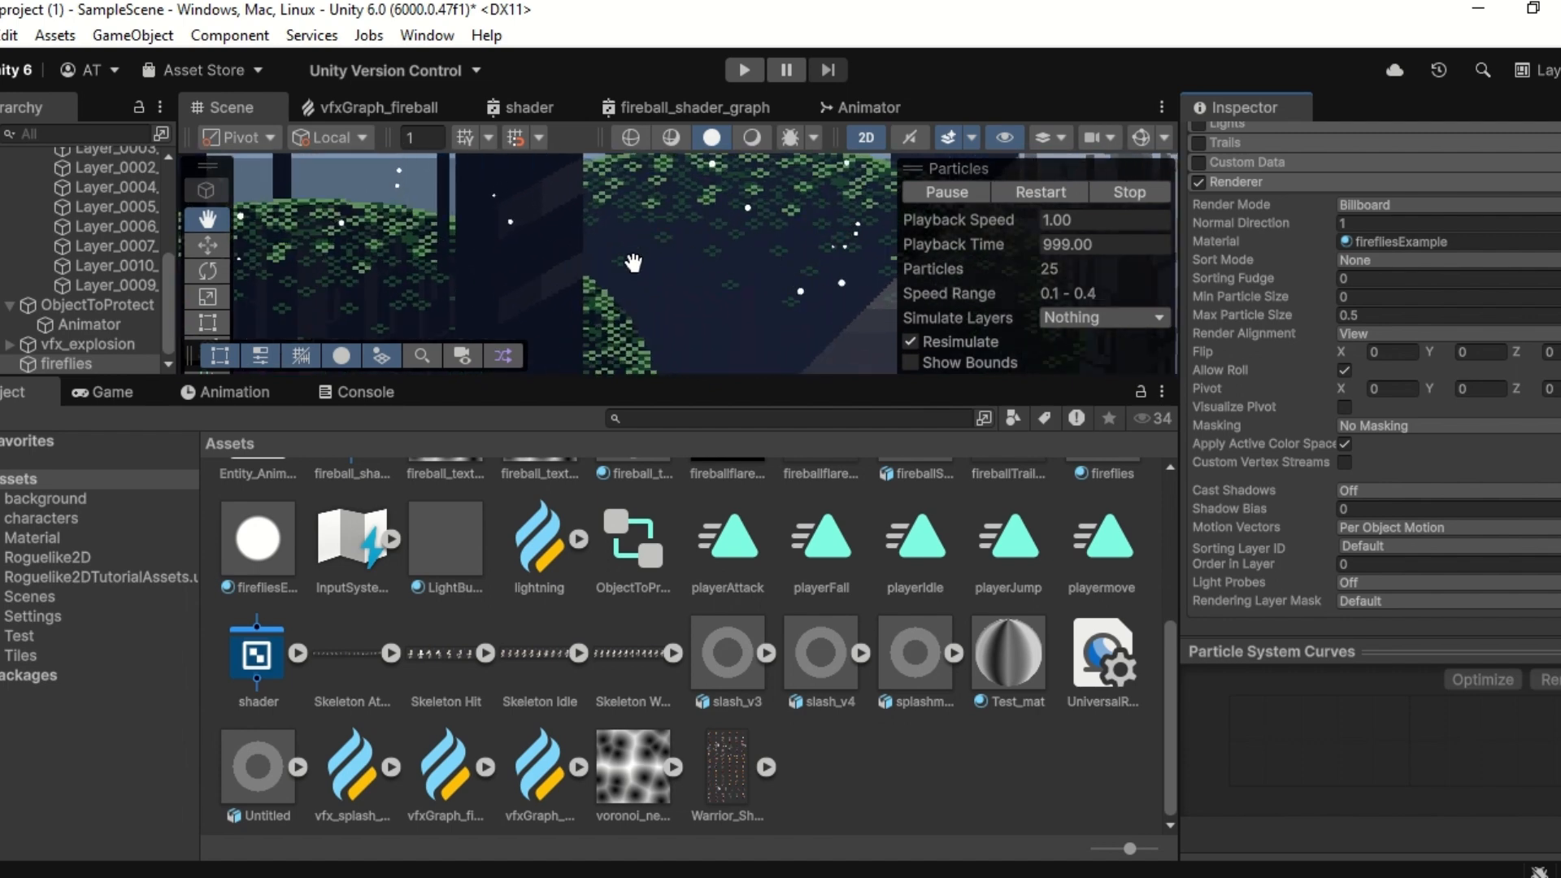
pyautogui.scroll(-5, 664, 289)
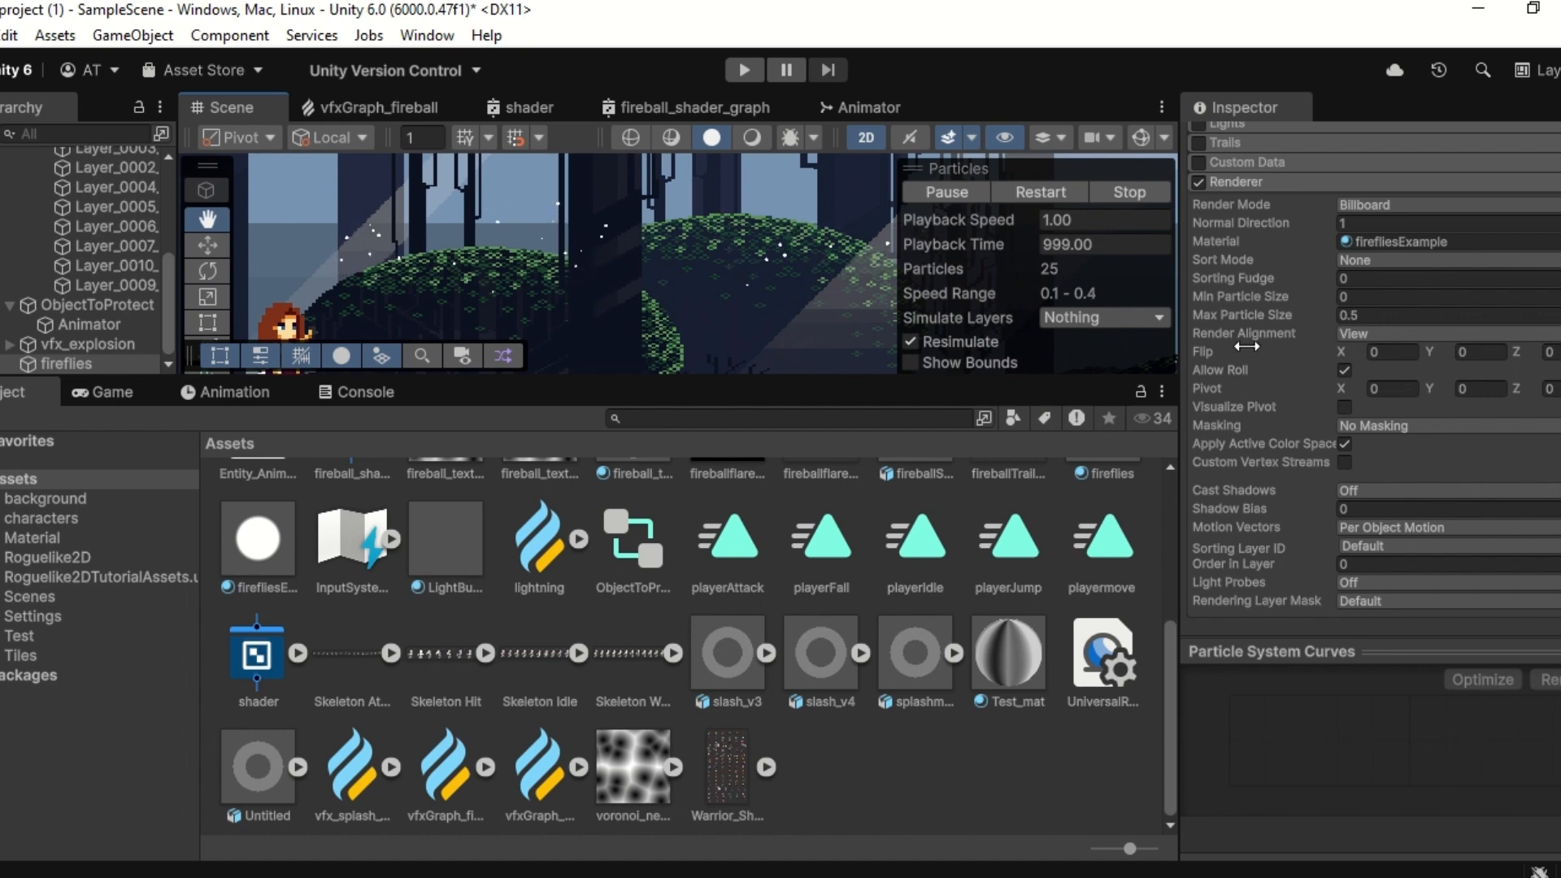
pyautogui.scroll(5, 1256, 457)
pyautogui.click(1266, 379)
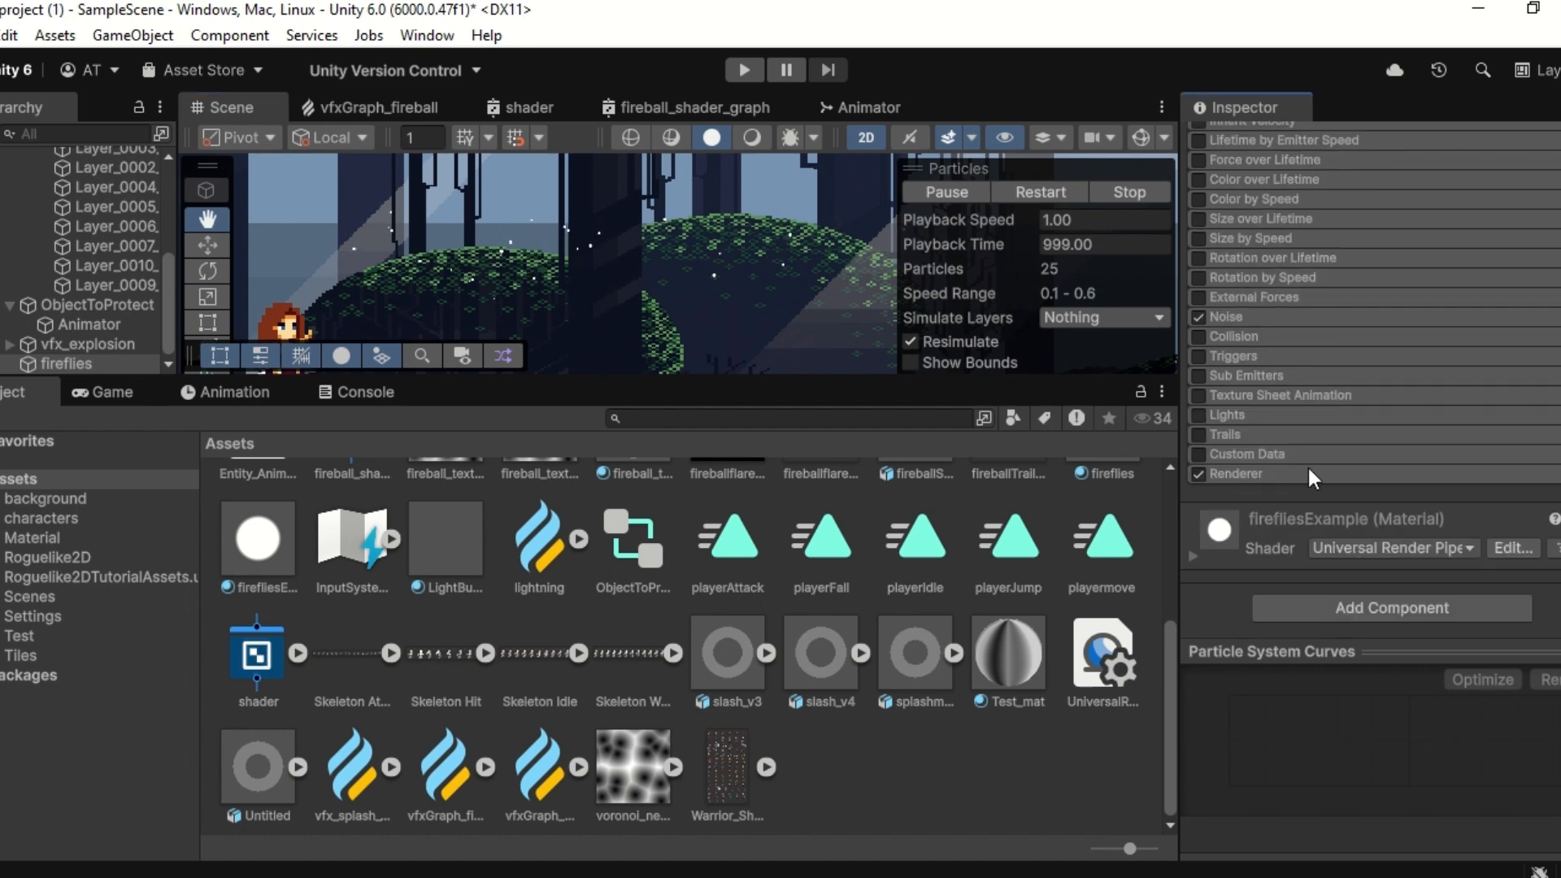
pyautogui.scroll(6, 1281, 460)
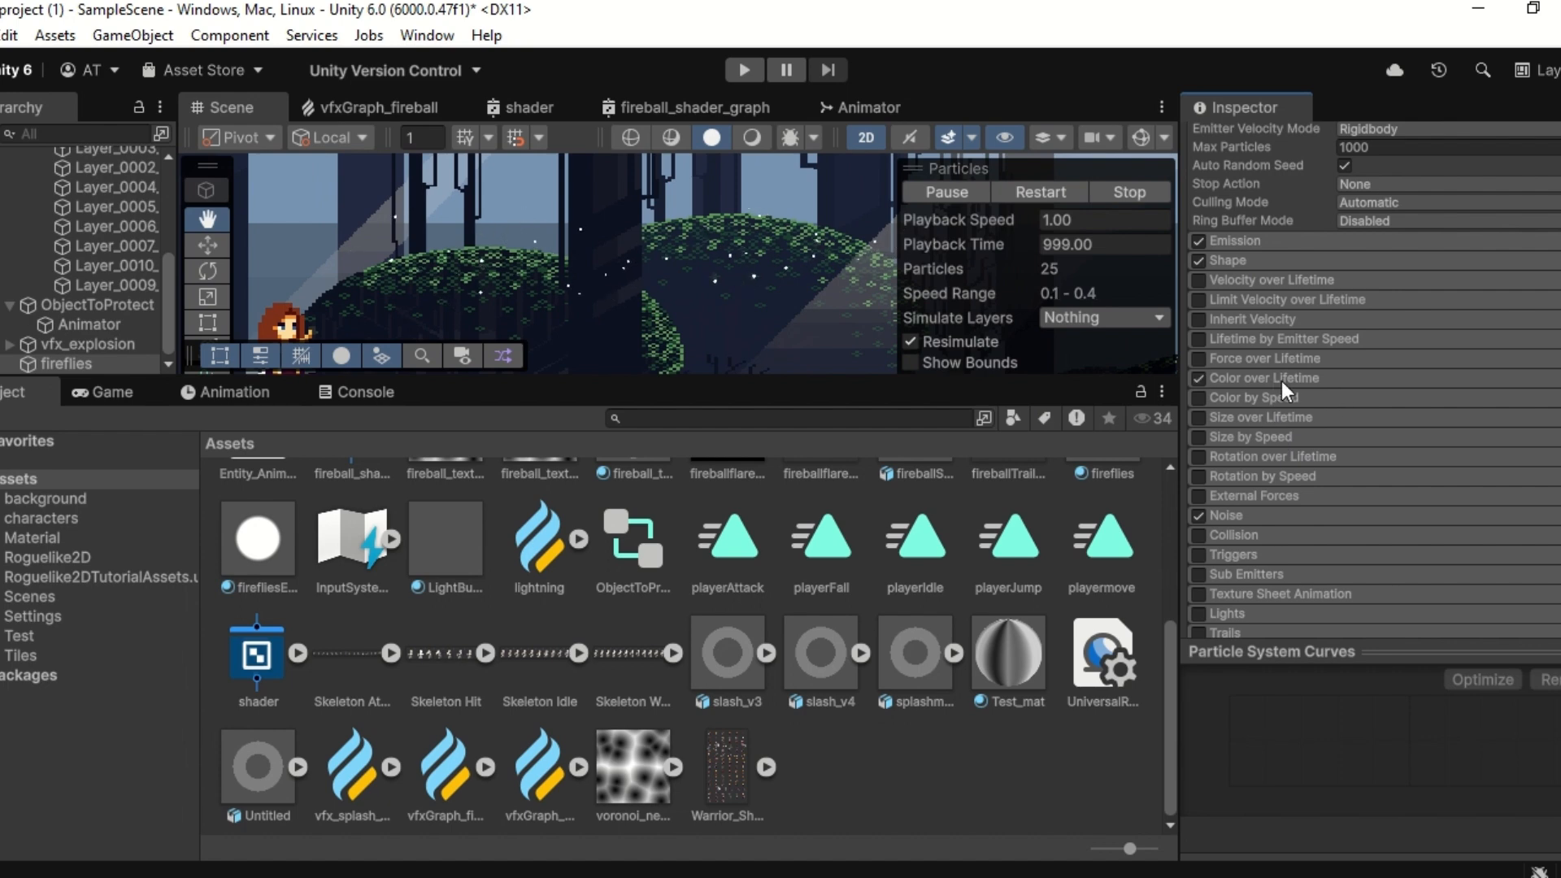
pyautogui.click(1282, 381)
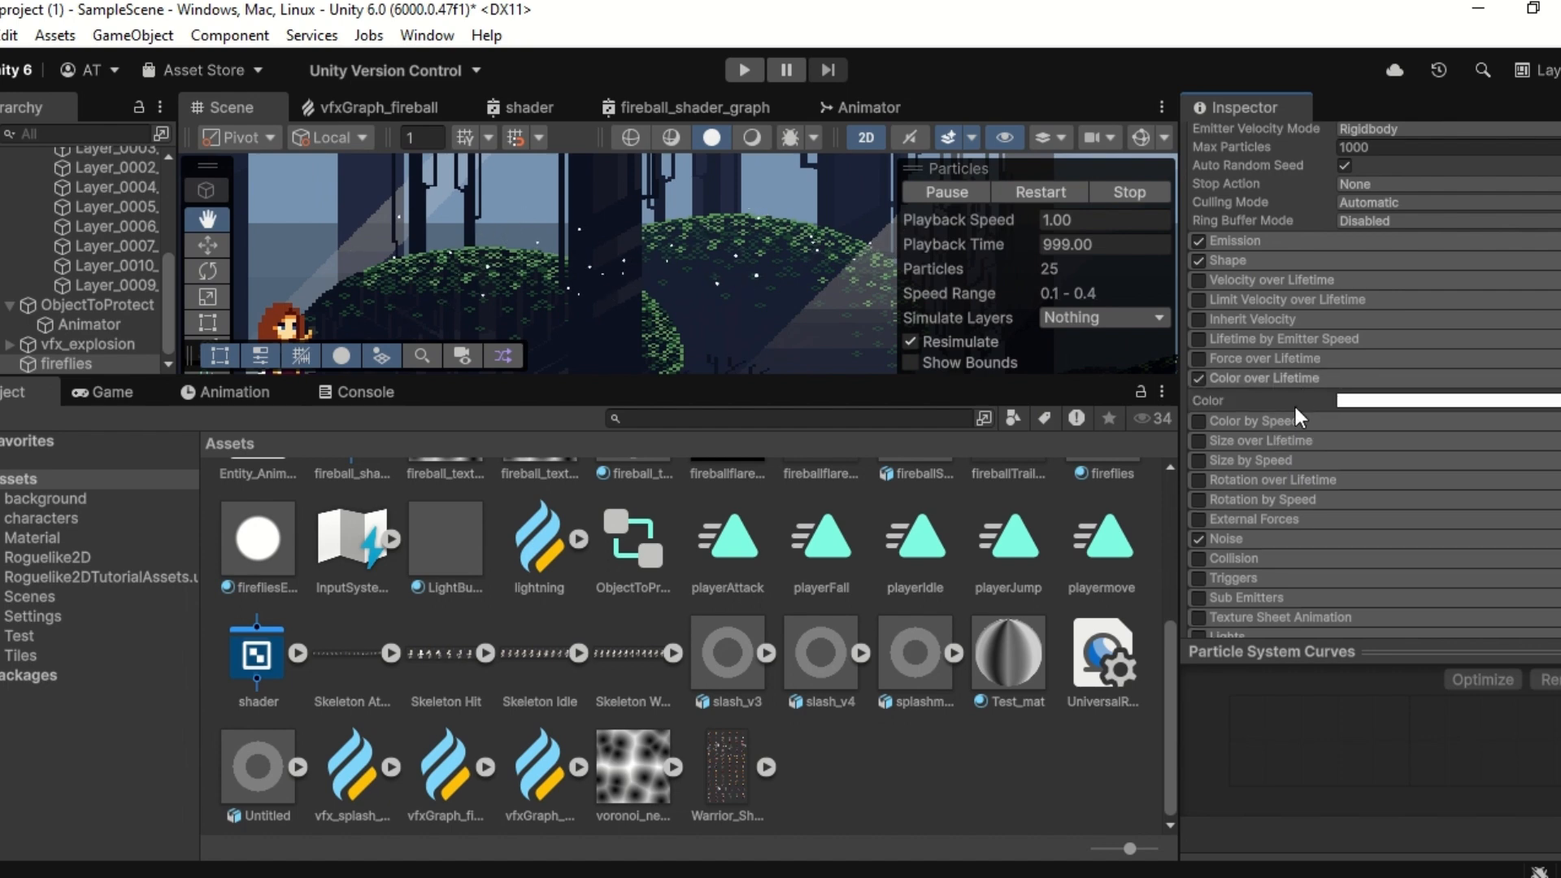
# Step: Set the starting color stop of the Color over Lifetime gradient to yellow FFE700
pyautogui.click(1451, 403)
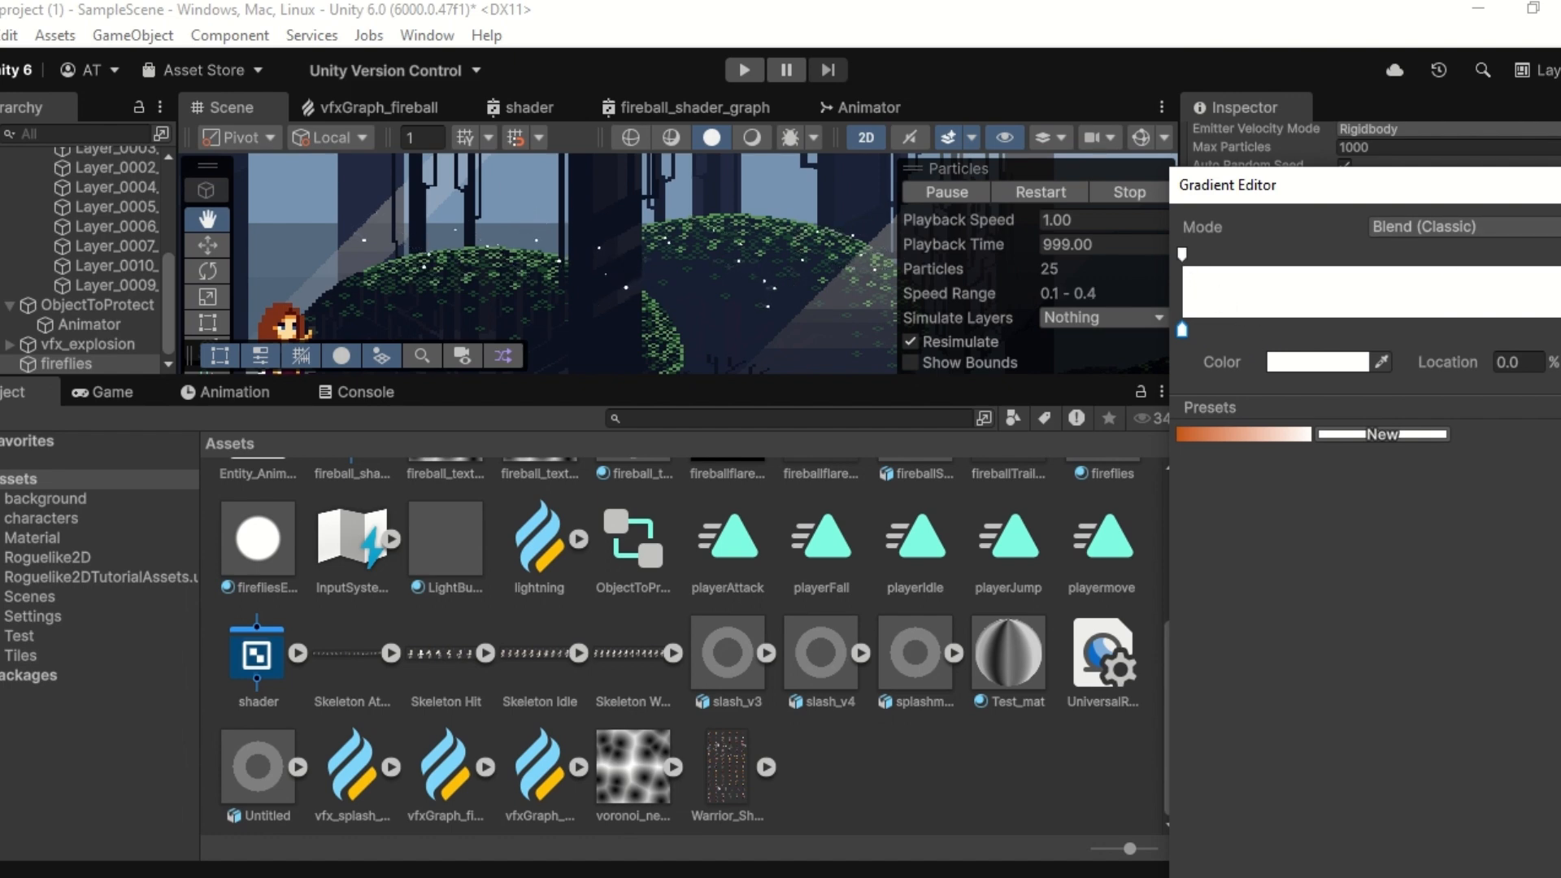
pyautogui.doubleClick(1183, 330)
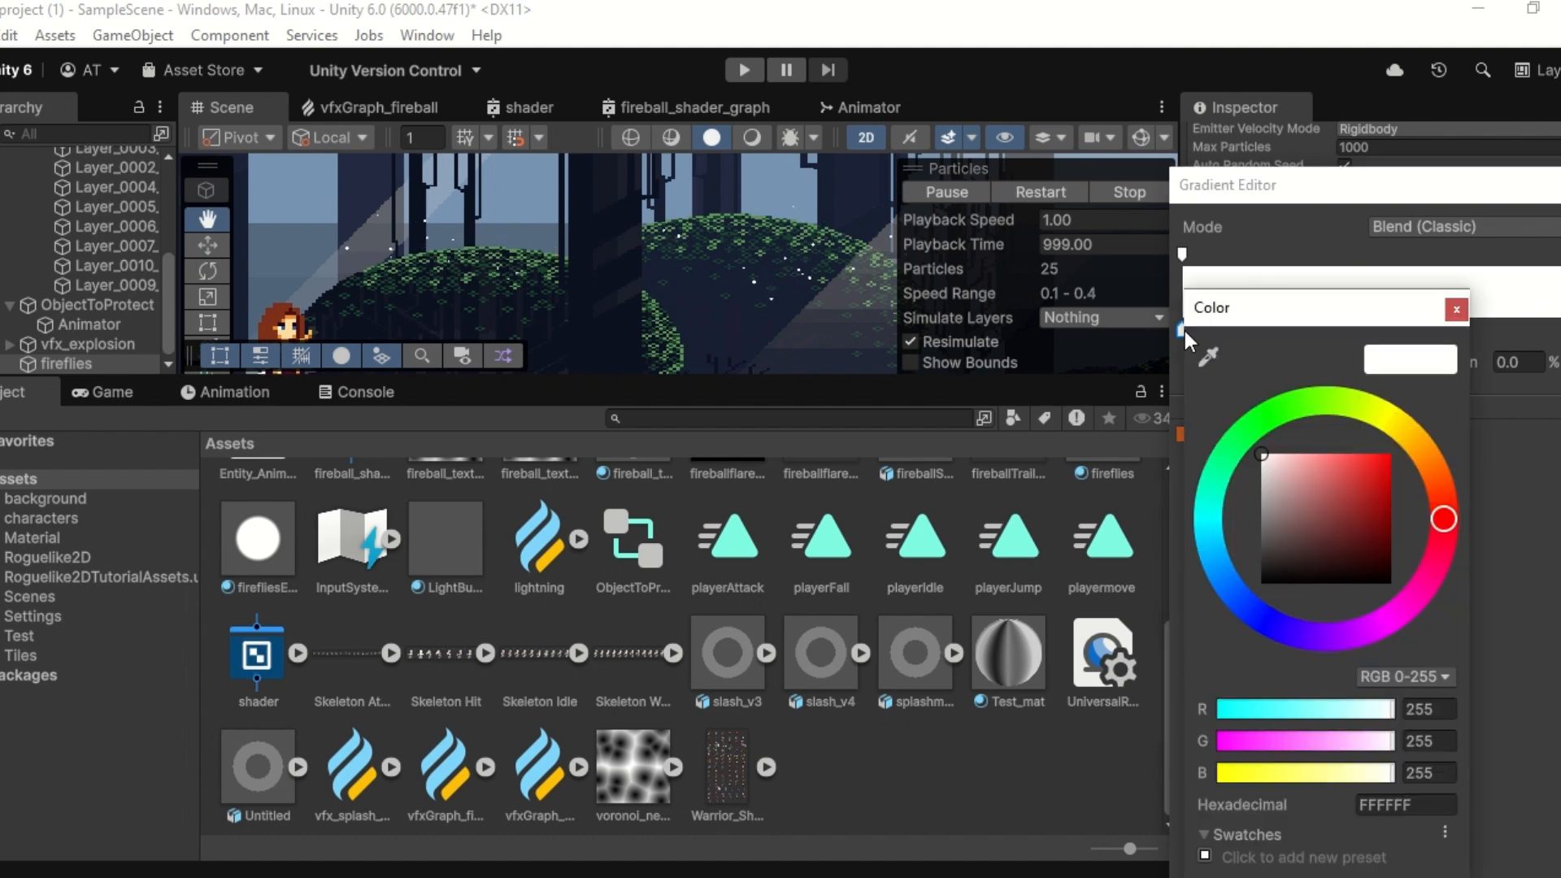
pyautogui.click(1398, 423)
pyautogui.click(1391, 452)
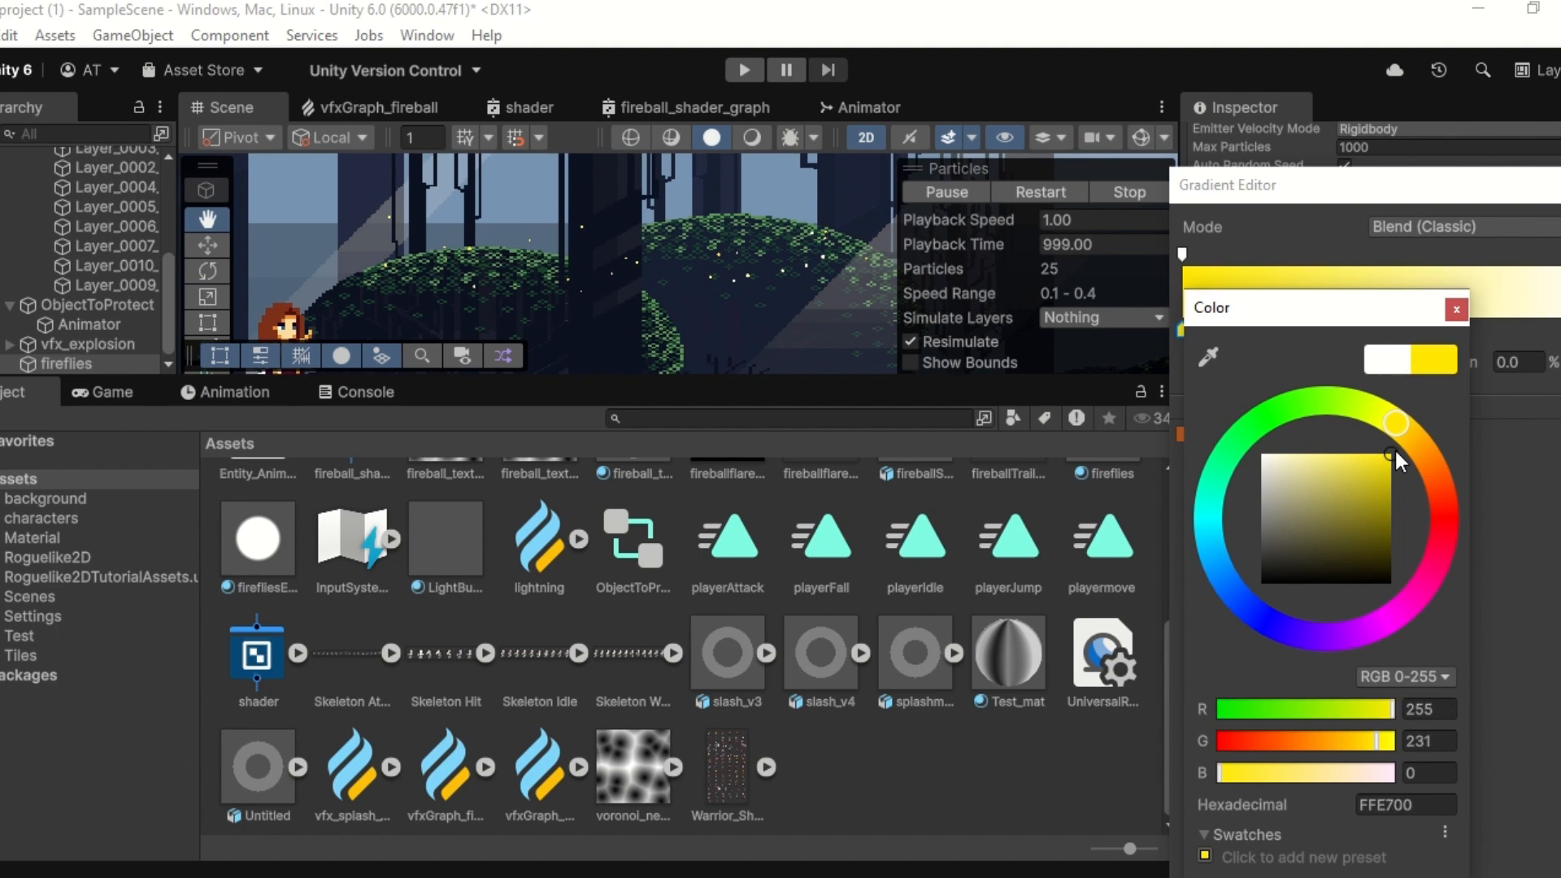
pyautogui.click(1514, 481)
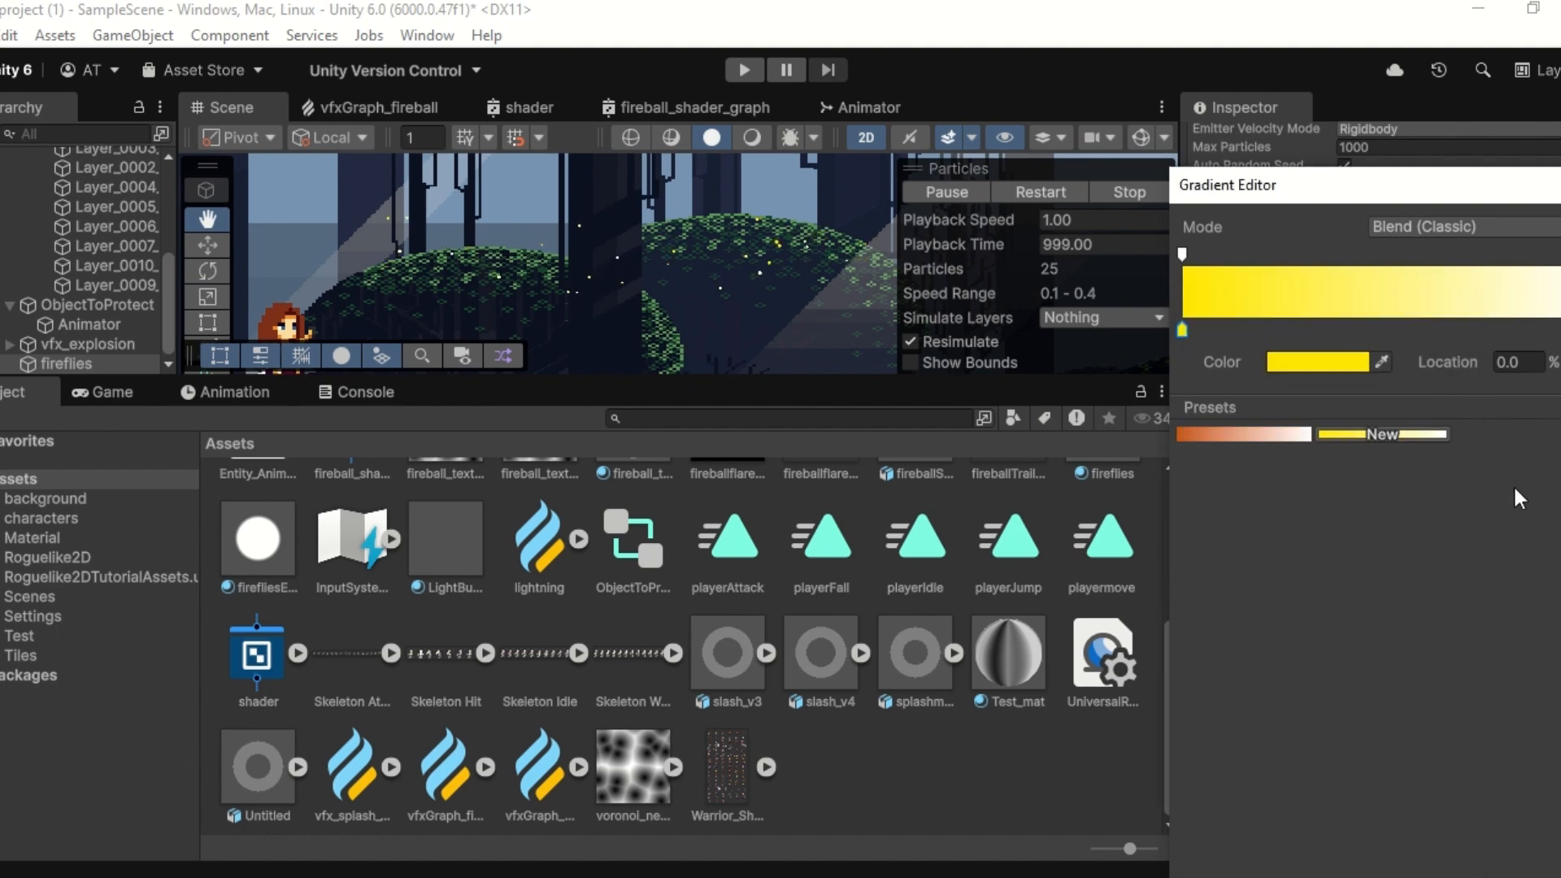
# Step: Set the ending color stop of the Color over Lifetime gradient to yellow FBF500 and close the gradient editor
pyautogui.click(1560, 329)
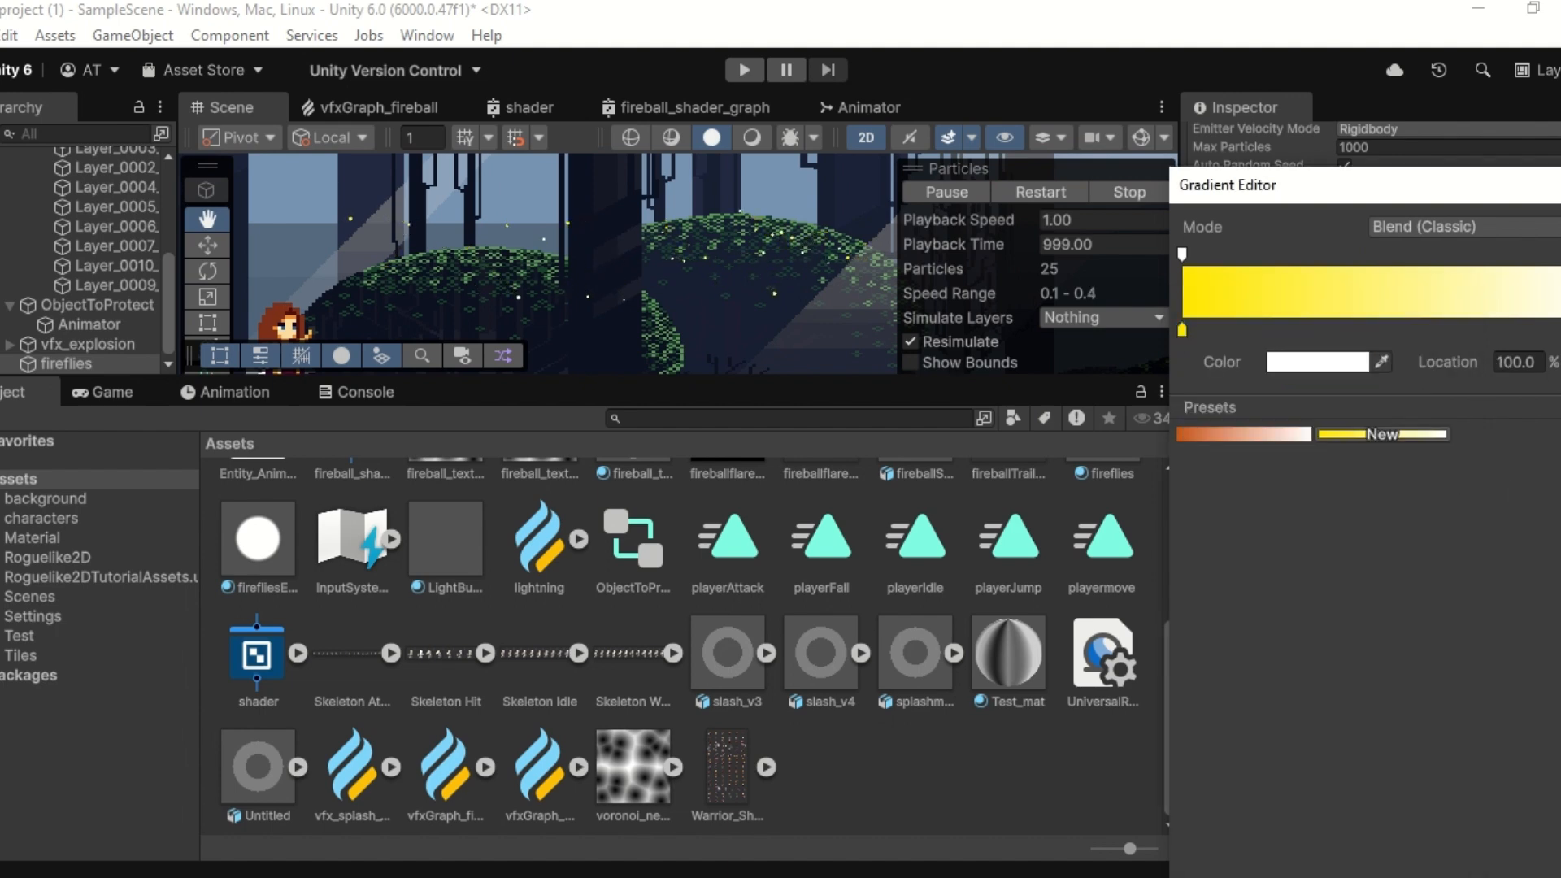
pyautogui.doubleClick(1560, 329)
pyautogui.click(1542, 426)
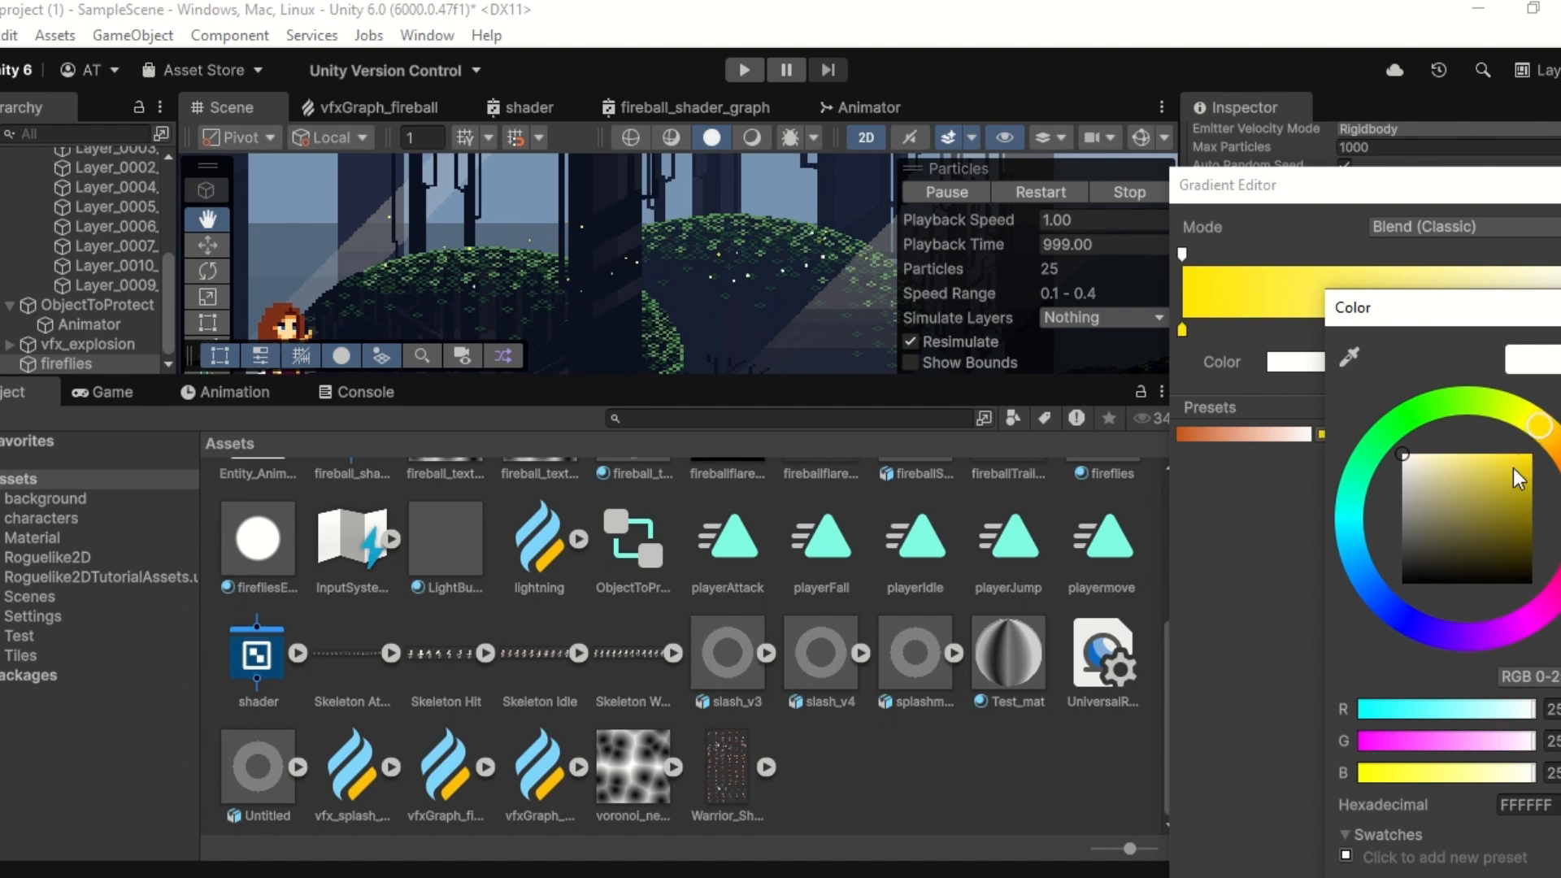
pyautogui.moveTo(1516, 480); pyautogui.dragTo(1544, 452)
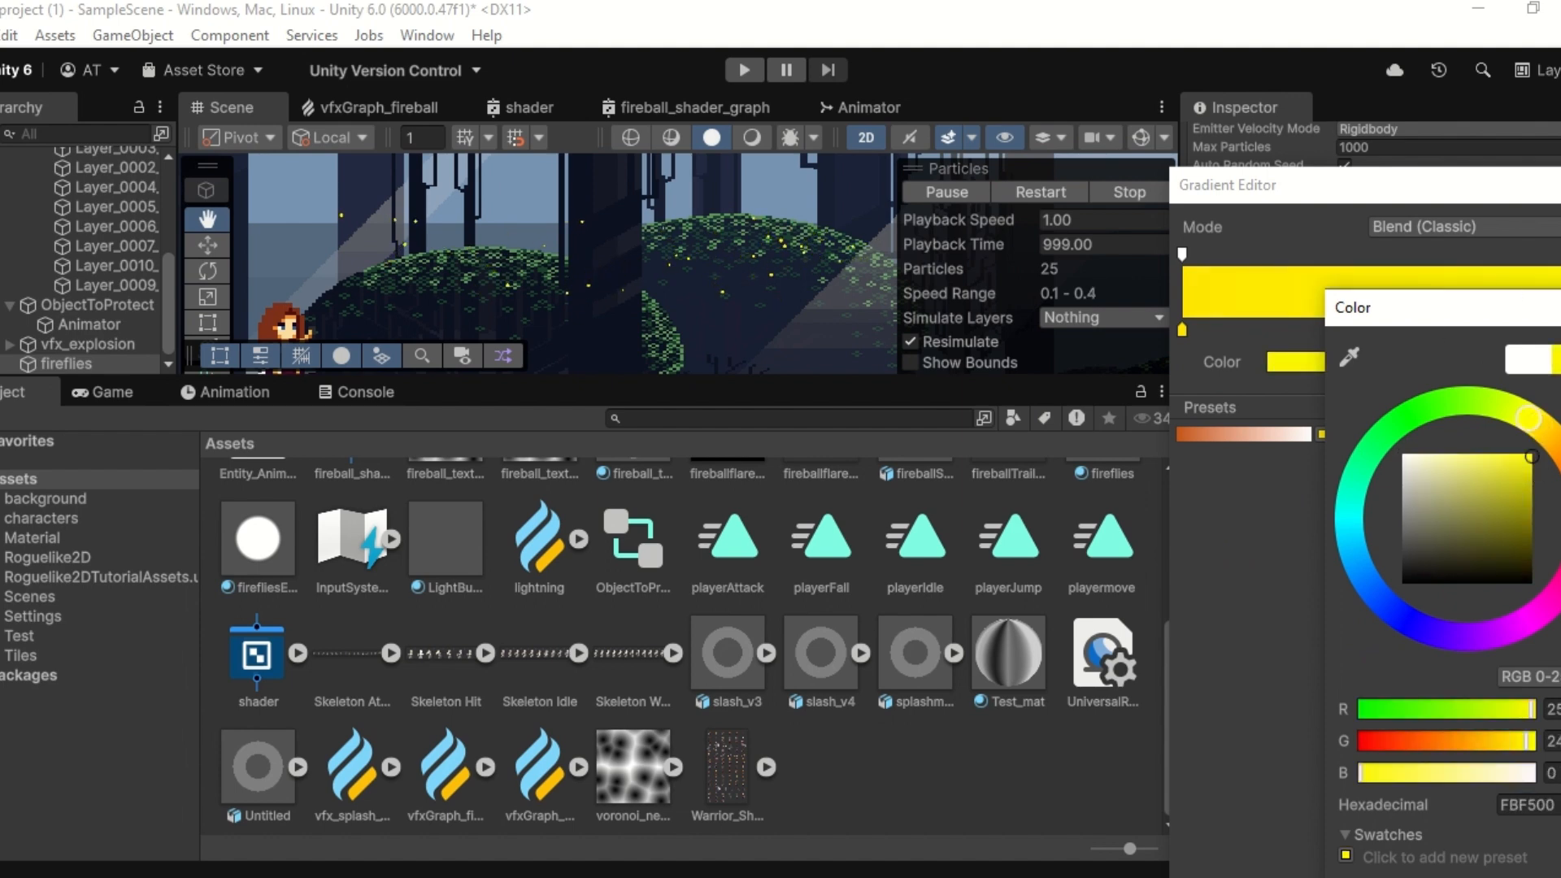
pyautogui.click(1560, 307)
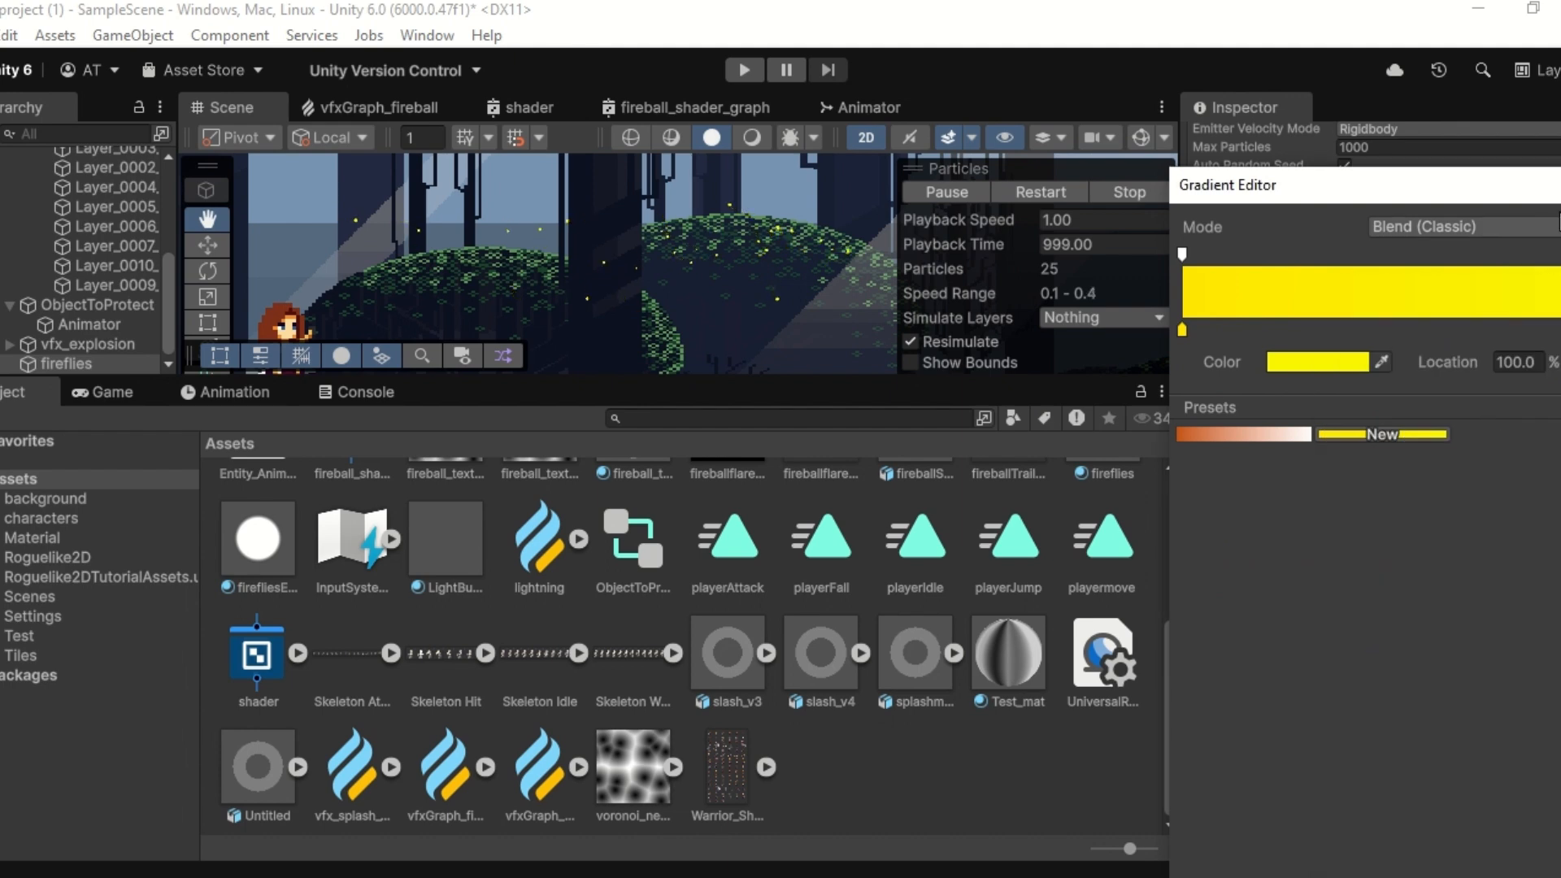
pyautogui.click(1560, 185)
# Step: Examine the color and size of the fireflies against the forest scene from near and far
pyautogui.scroll(-4, 613, 300)
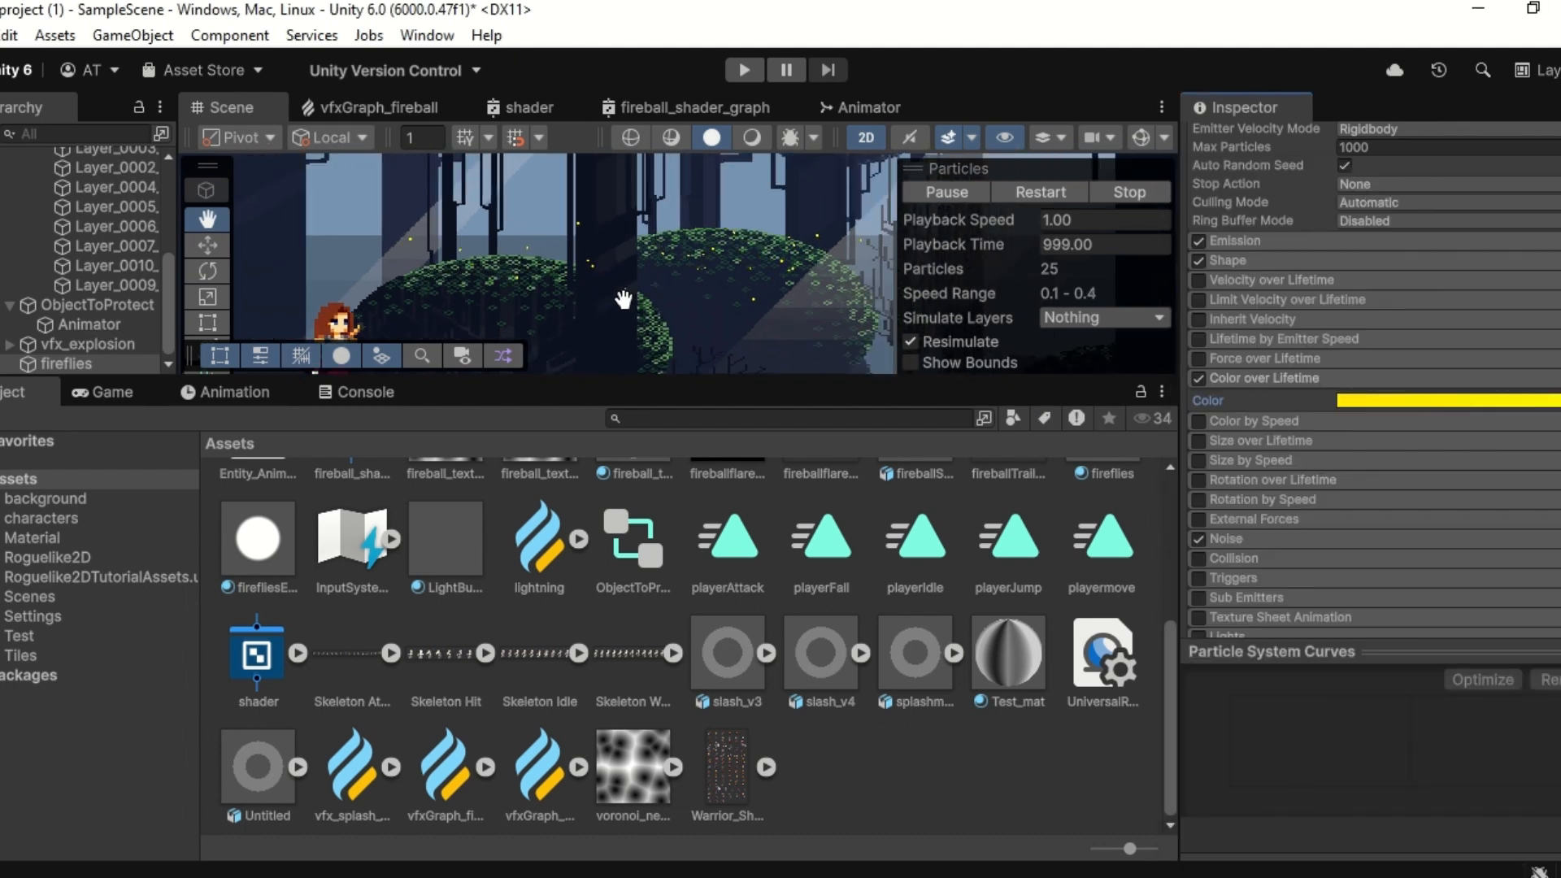
pyautogui.scroll(5, 654, 302)
pyautogui.scroll(-2, 675, 293)
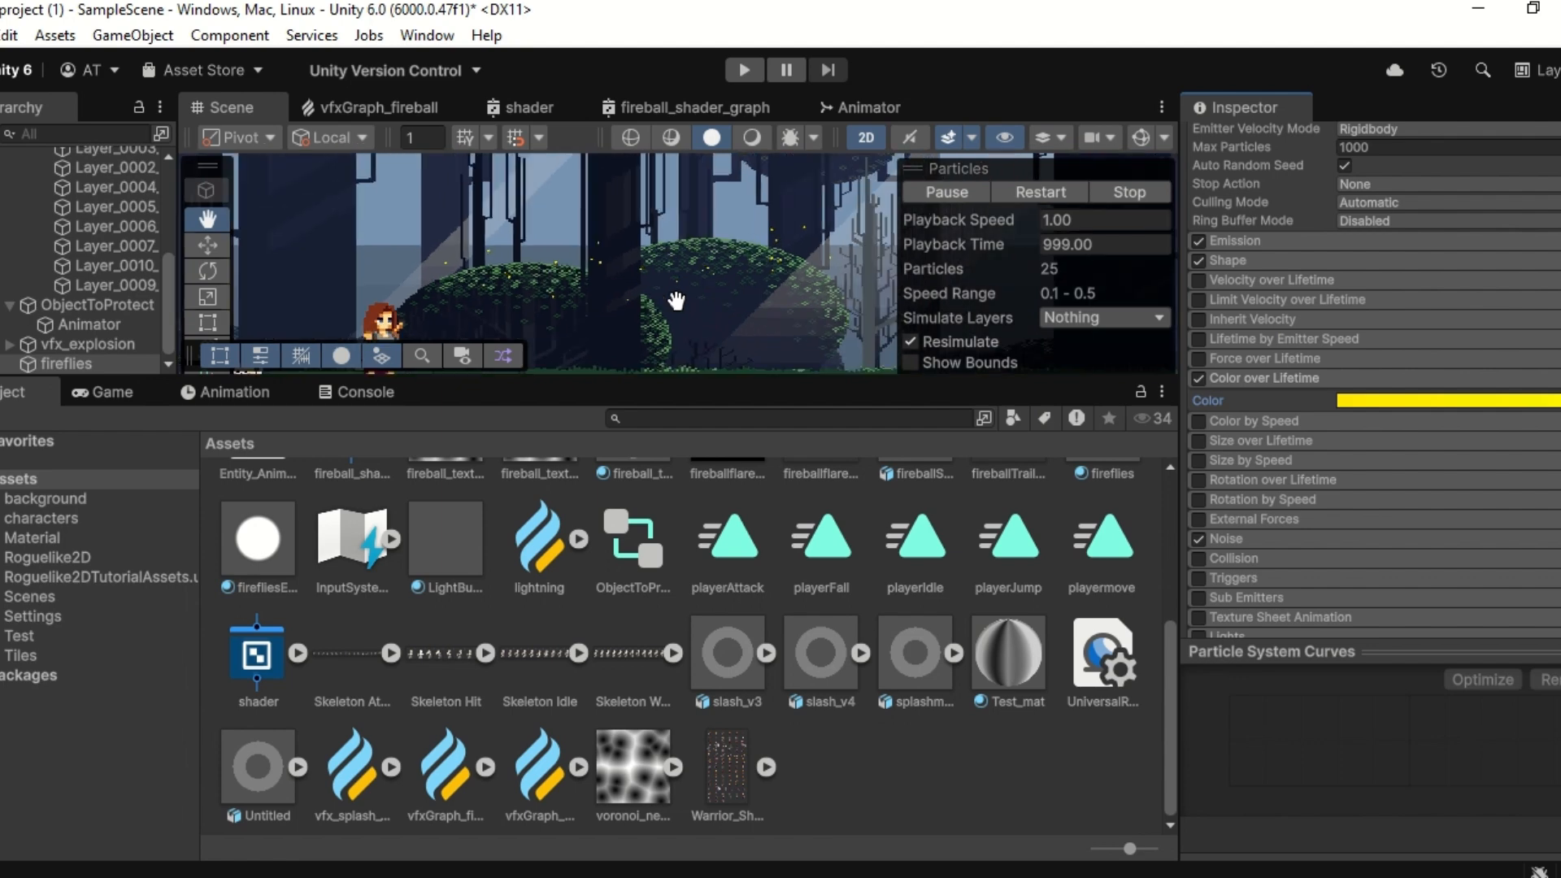
pyautogui.scroll(3, 634, 273)
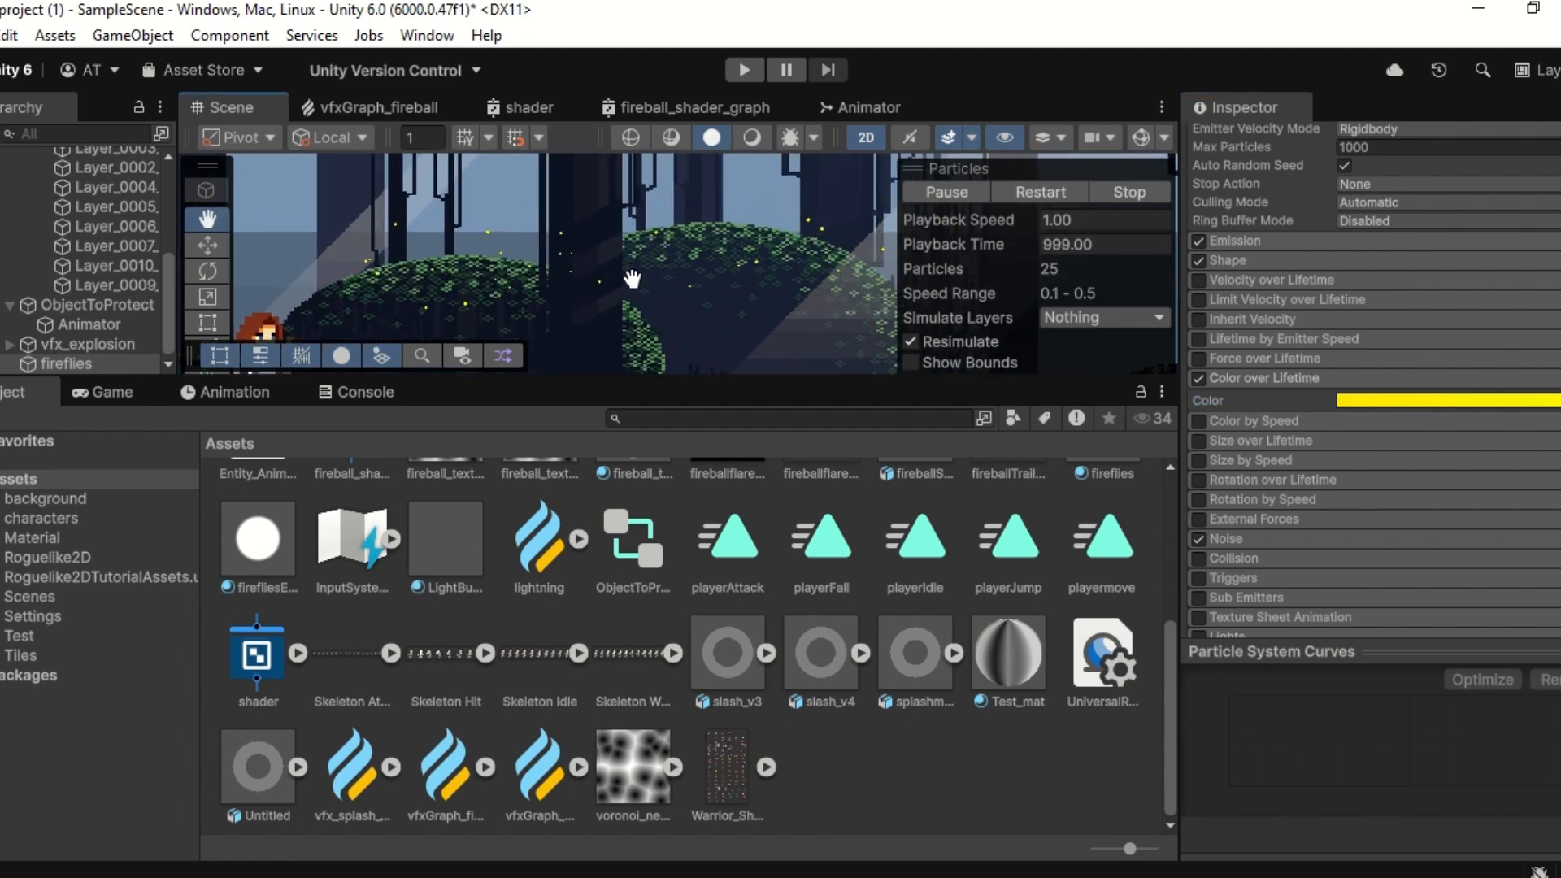
pyautogui.scroll(-2, 626, 279)
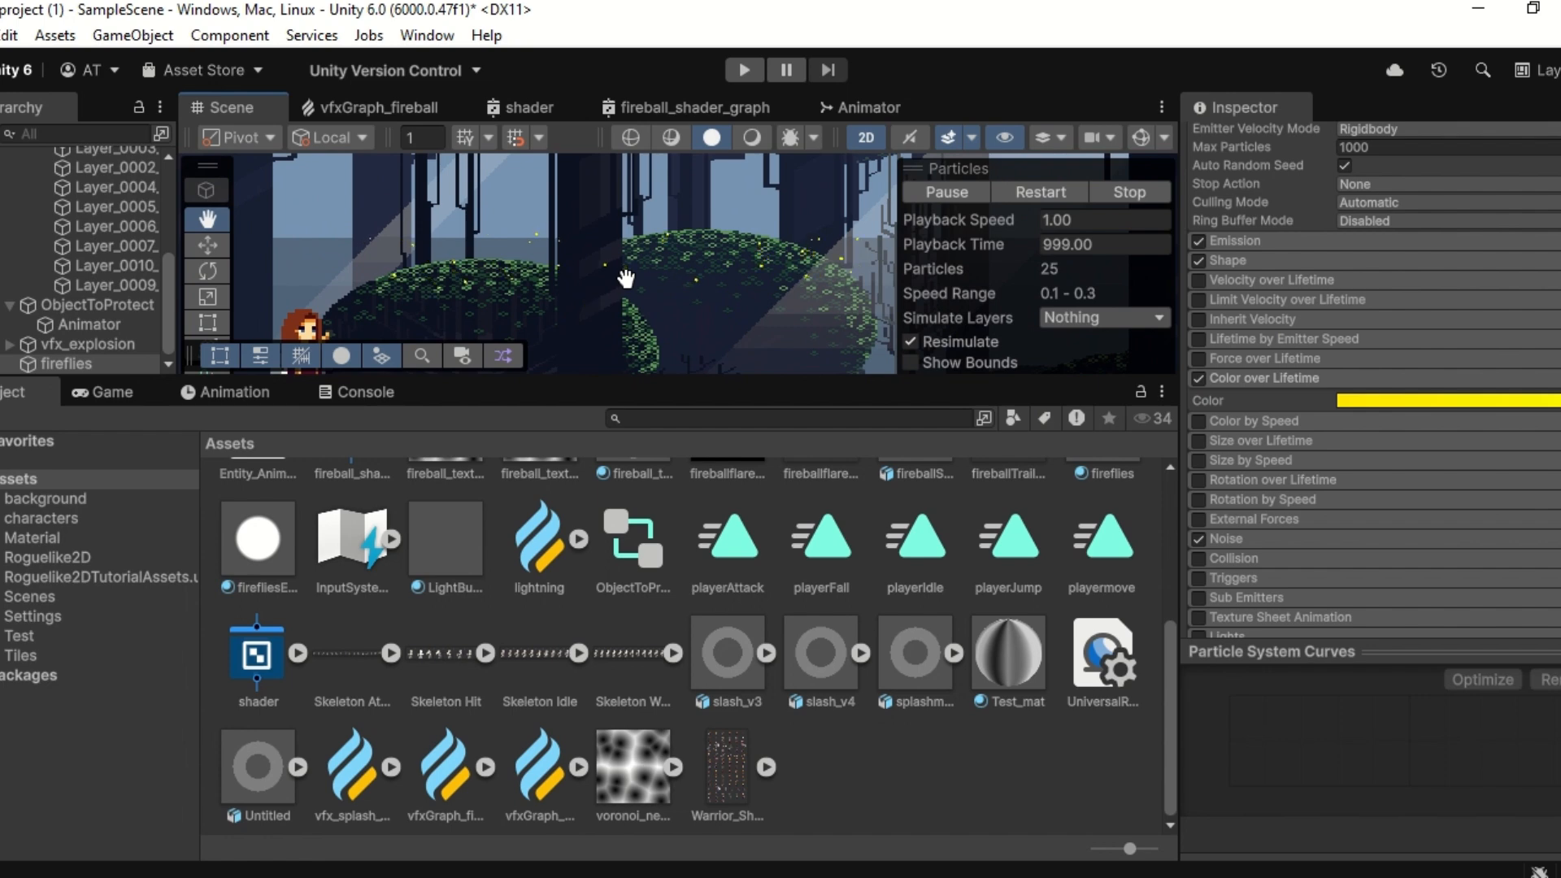
pyautogui.scroll(-1, 627, 280)
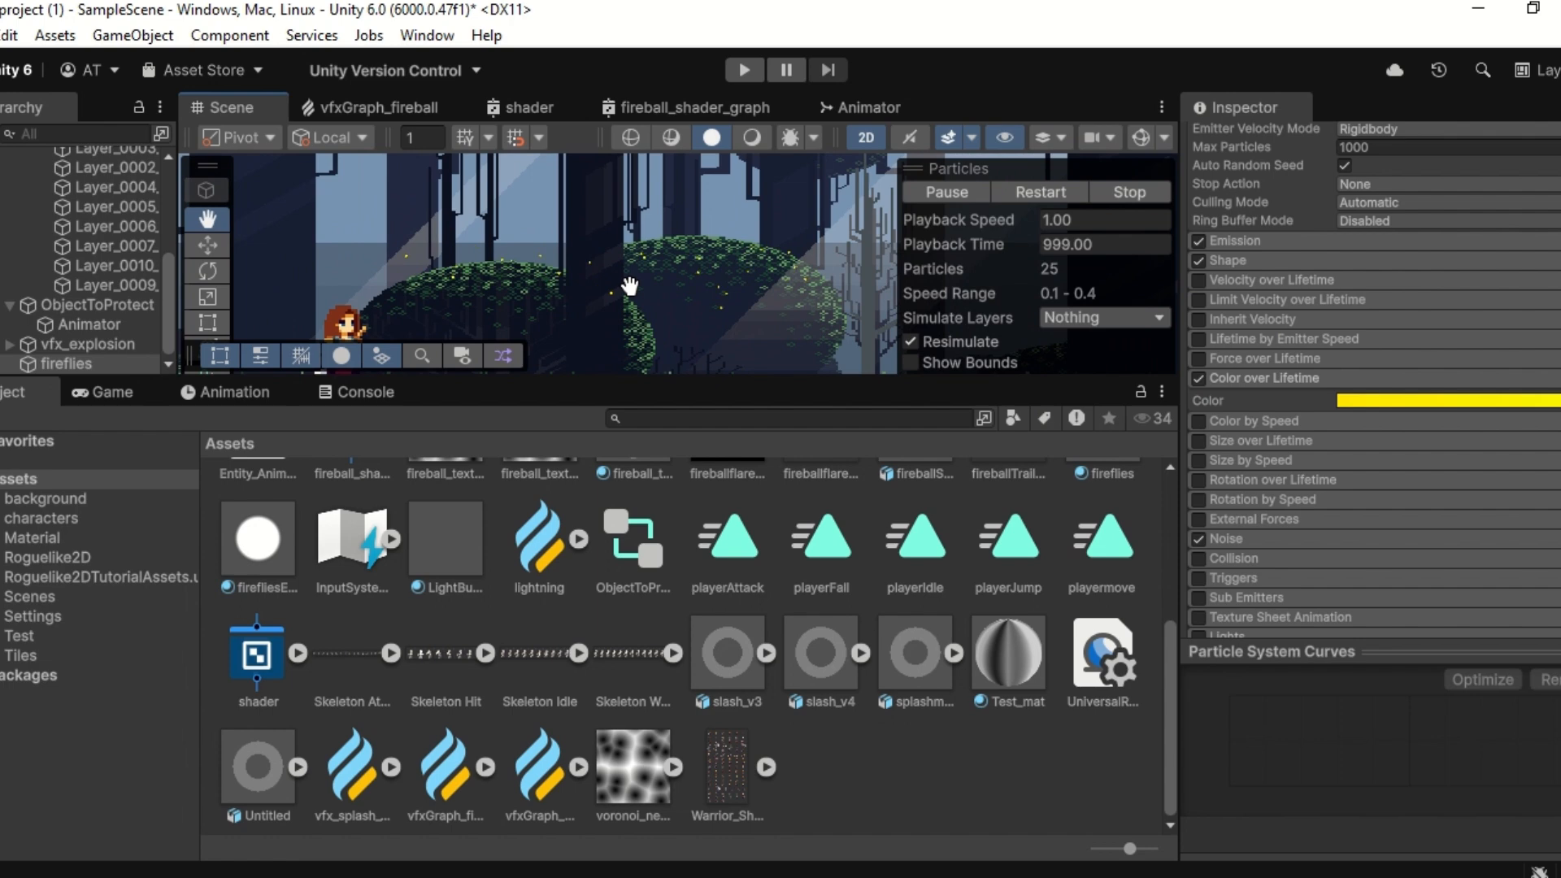
# Step: Open the fireflies' Color over Lifetime gradient and add an opacity stop at 18.2% with alpha 0
pyautogui.scroll(2, 663, 303)
pyautogui.scroll(1, 668, 305)
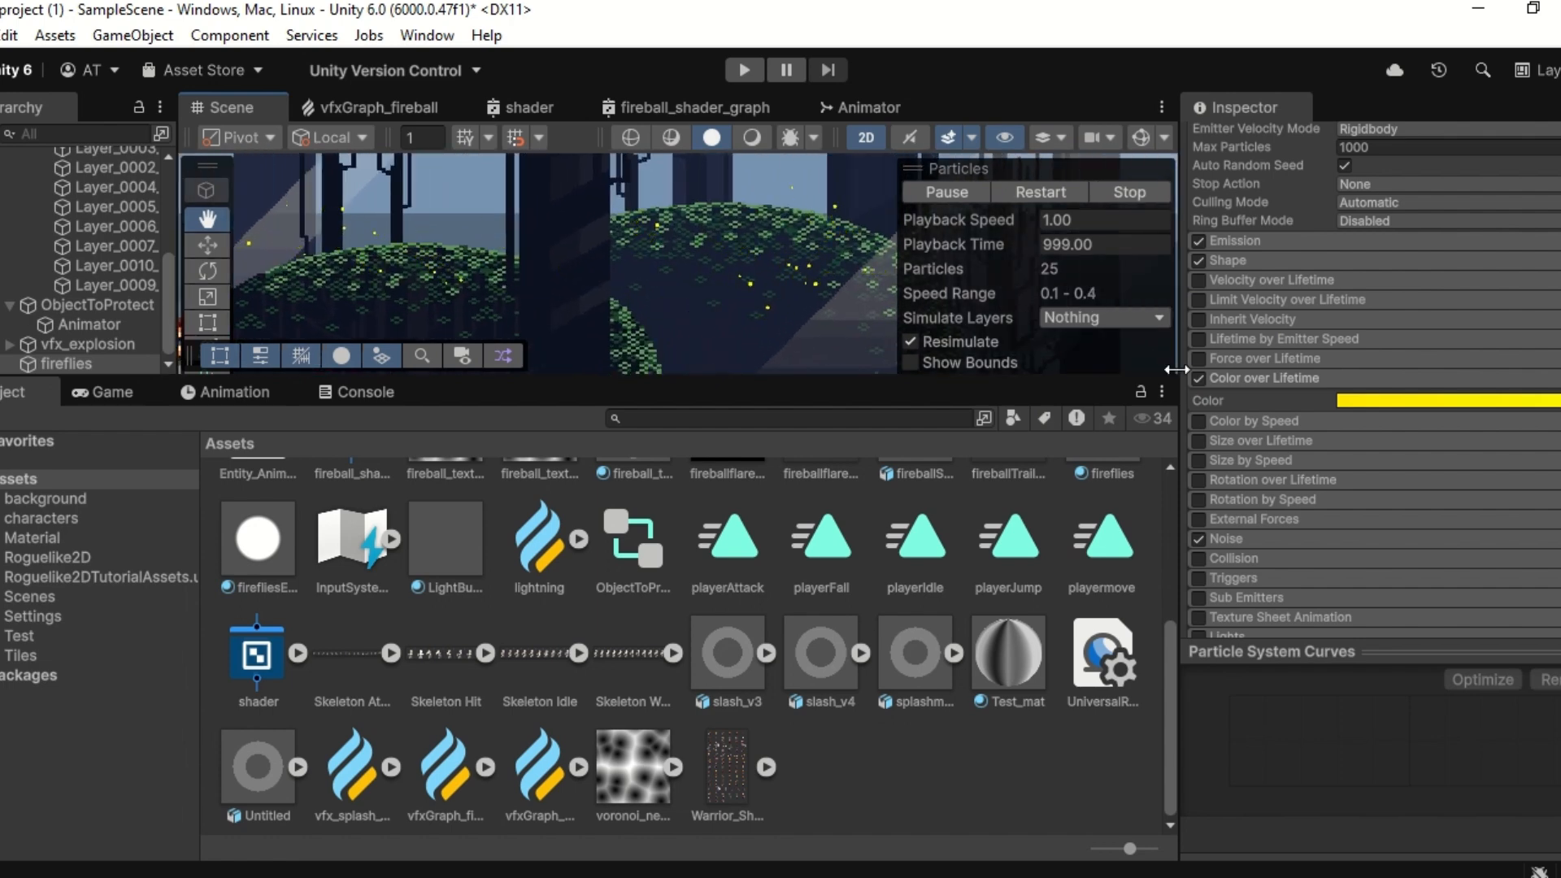
pyautogui.click(1436, 402)
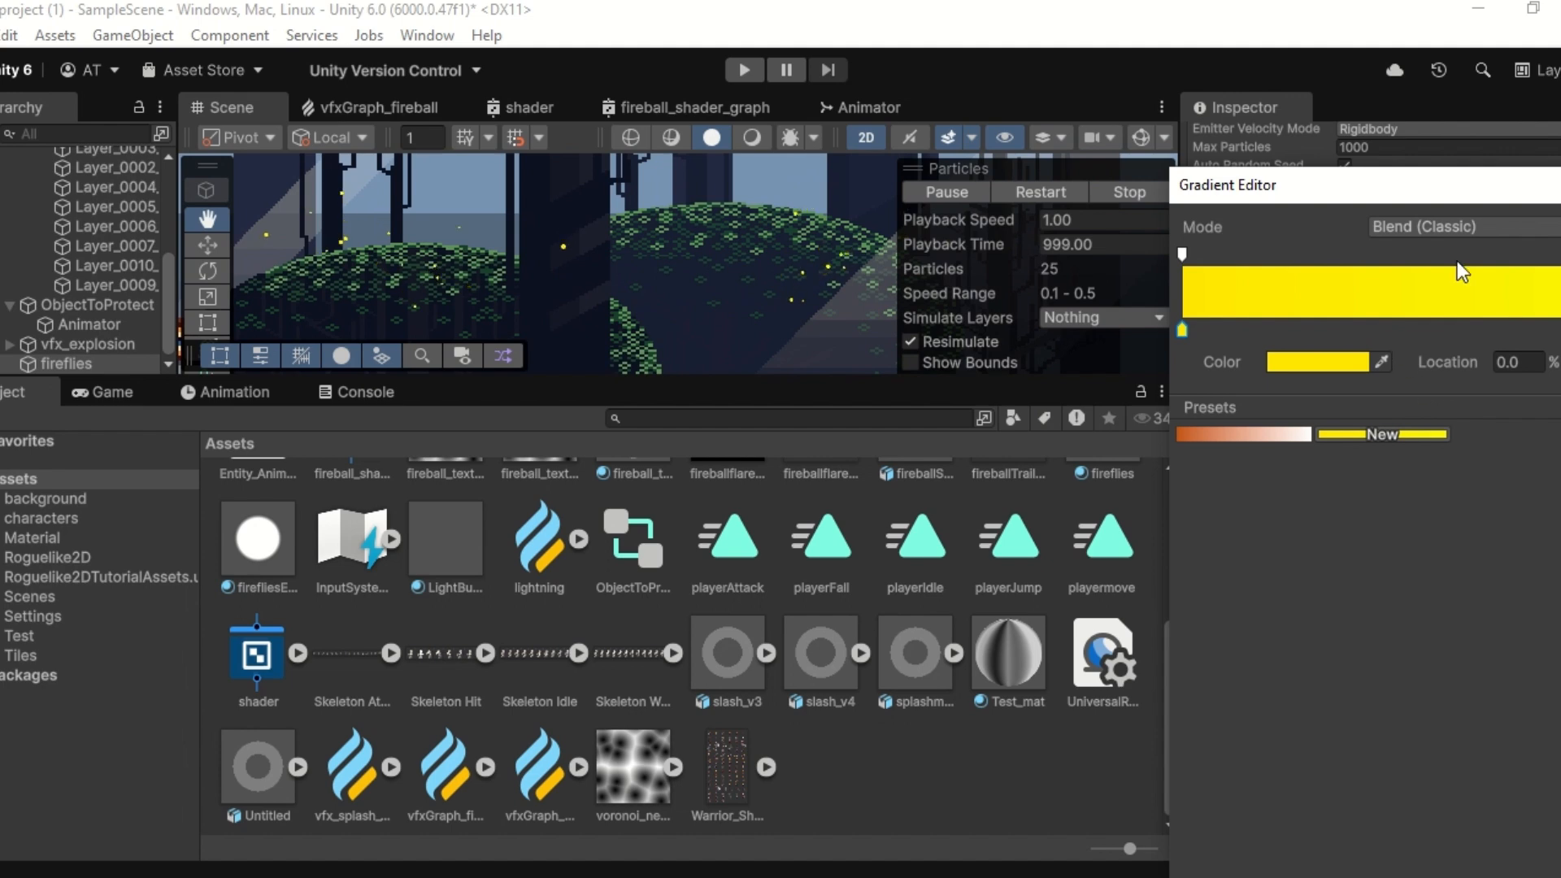
pyautogui.click(1183, 254)
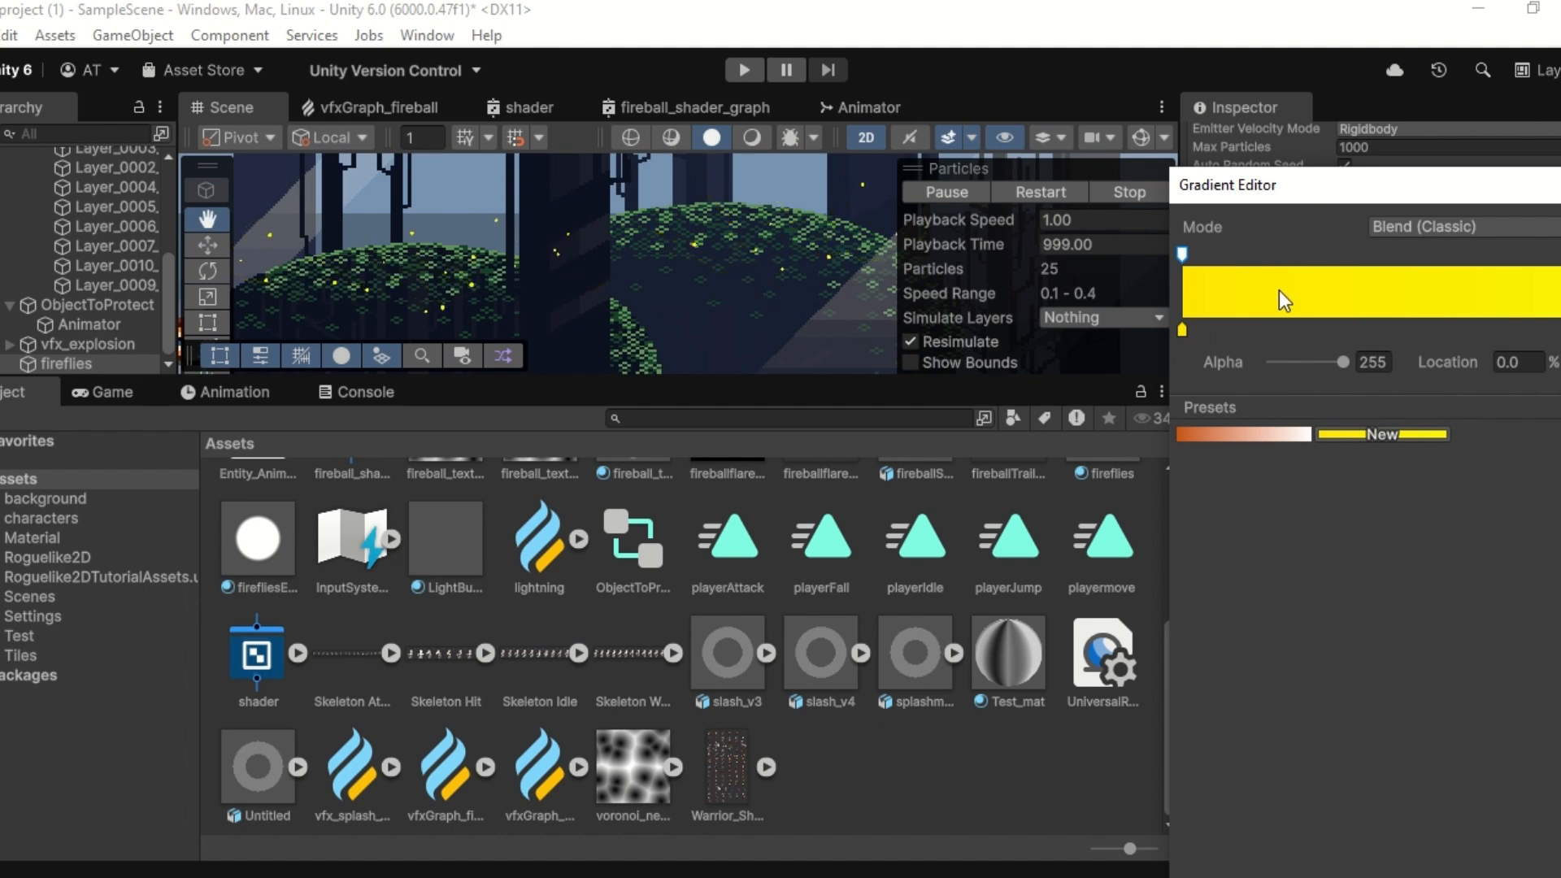
pyautogui.click(1257, 256)
pyautogui.click(1333, 363)
pyautogui.moveTo(1266, 364); pyautogui.dragTo(1250, 363)
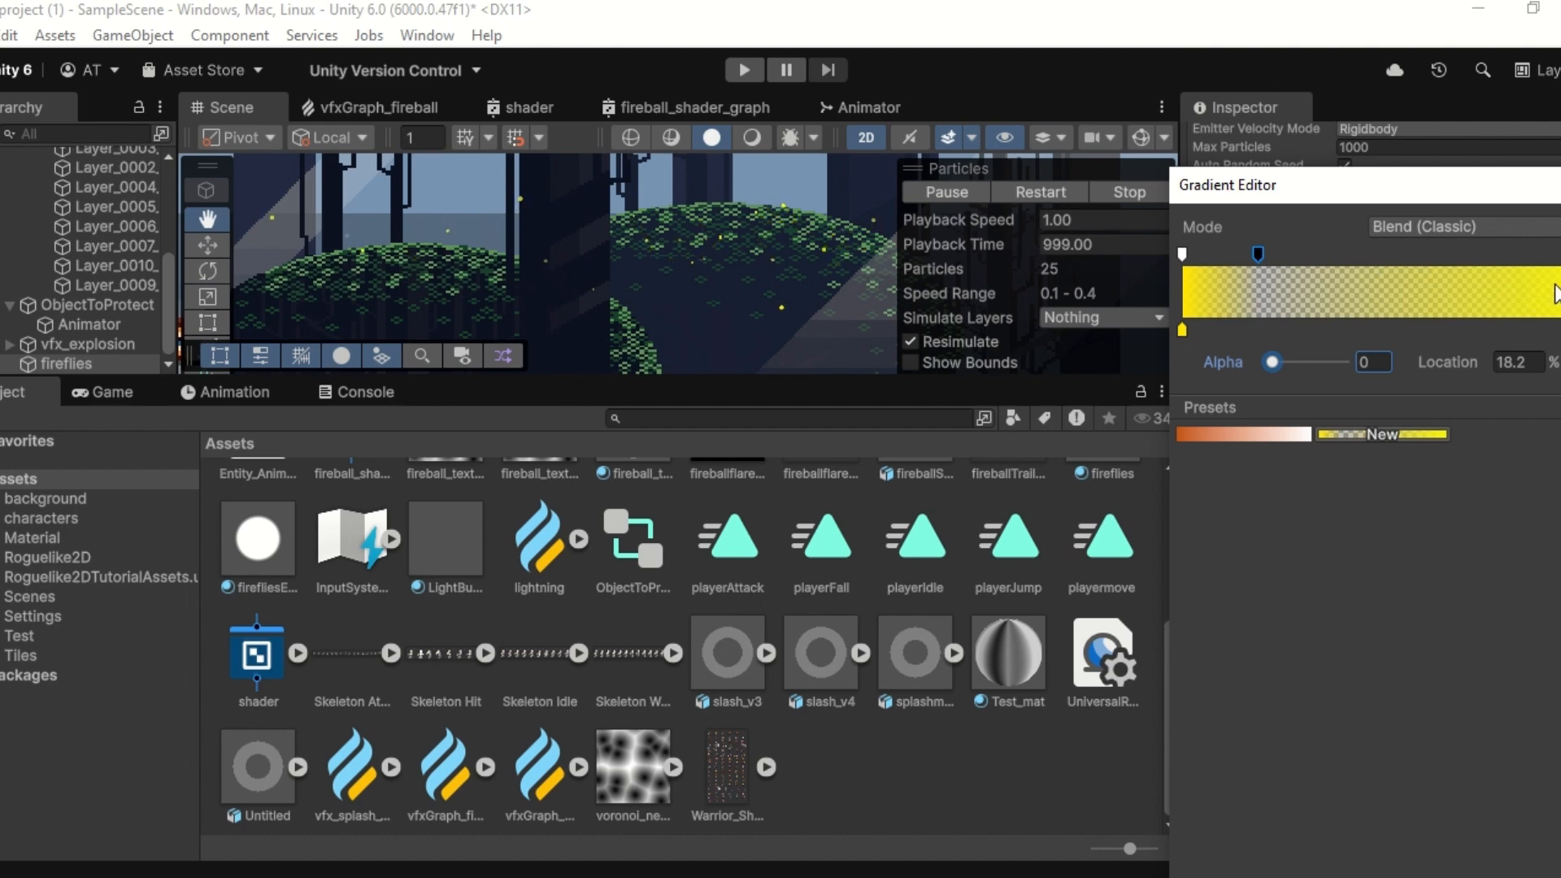
# Step: Add two more opacity stops to the gradient: alpha 255 at 34.1% and alpha 0 at 51.5%
pyautogui.click(1325, 255)
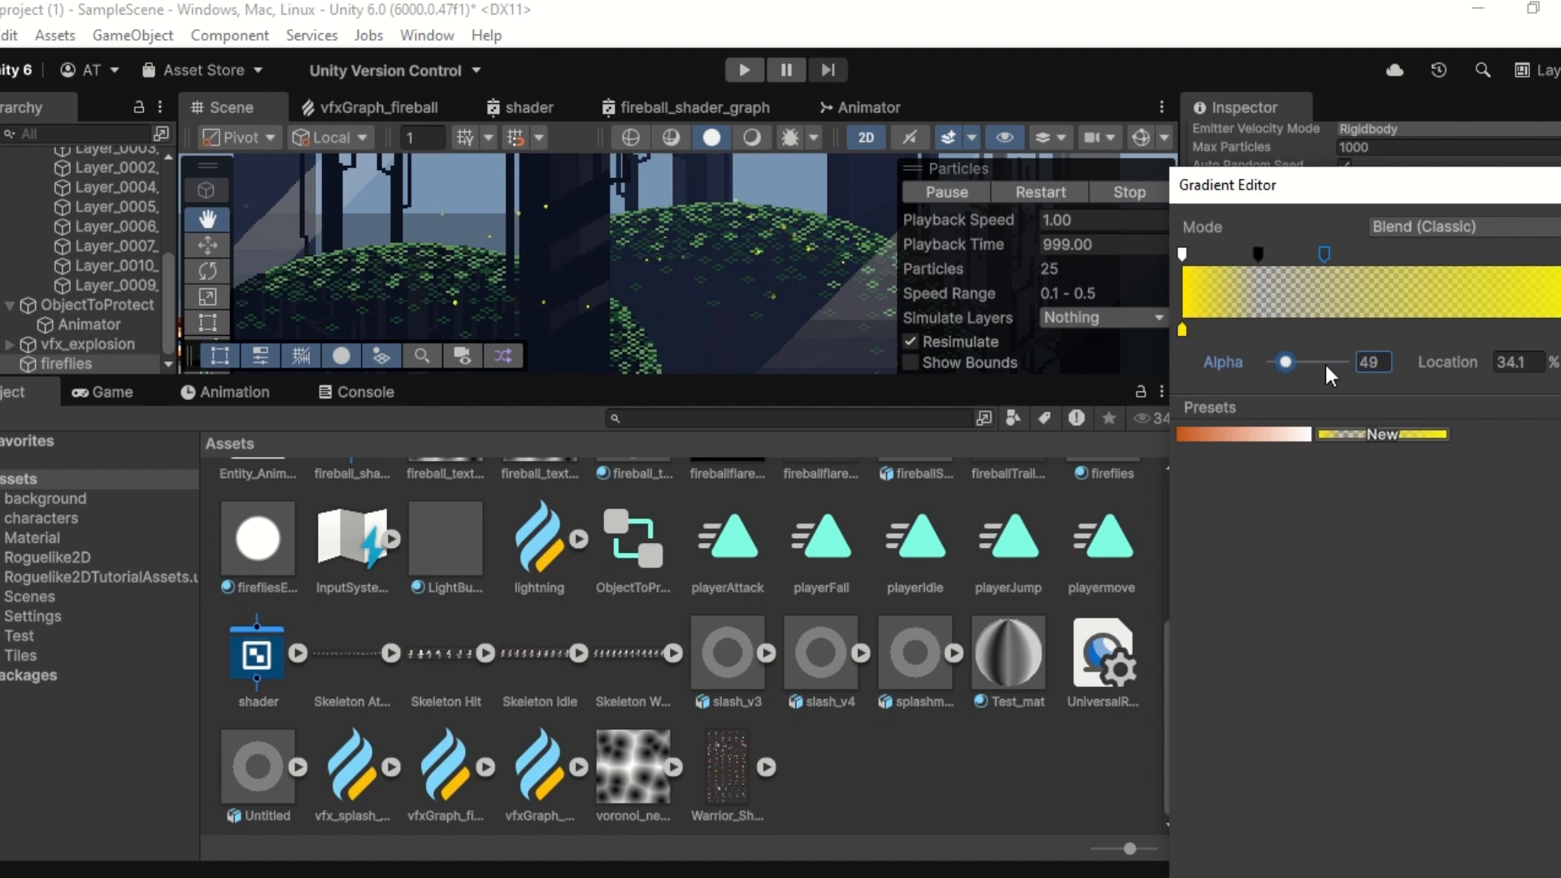
pyautogui.moveTo(1342, 363); pyautogui.dragTo(1368, 364)
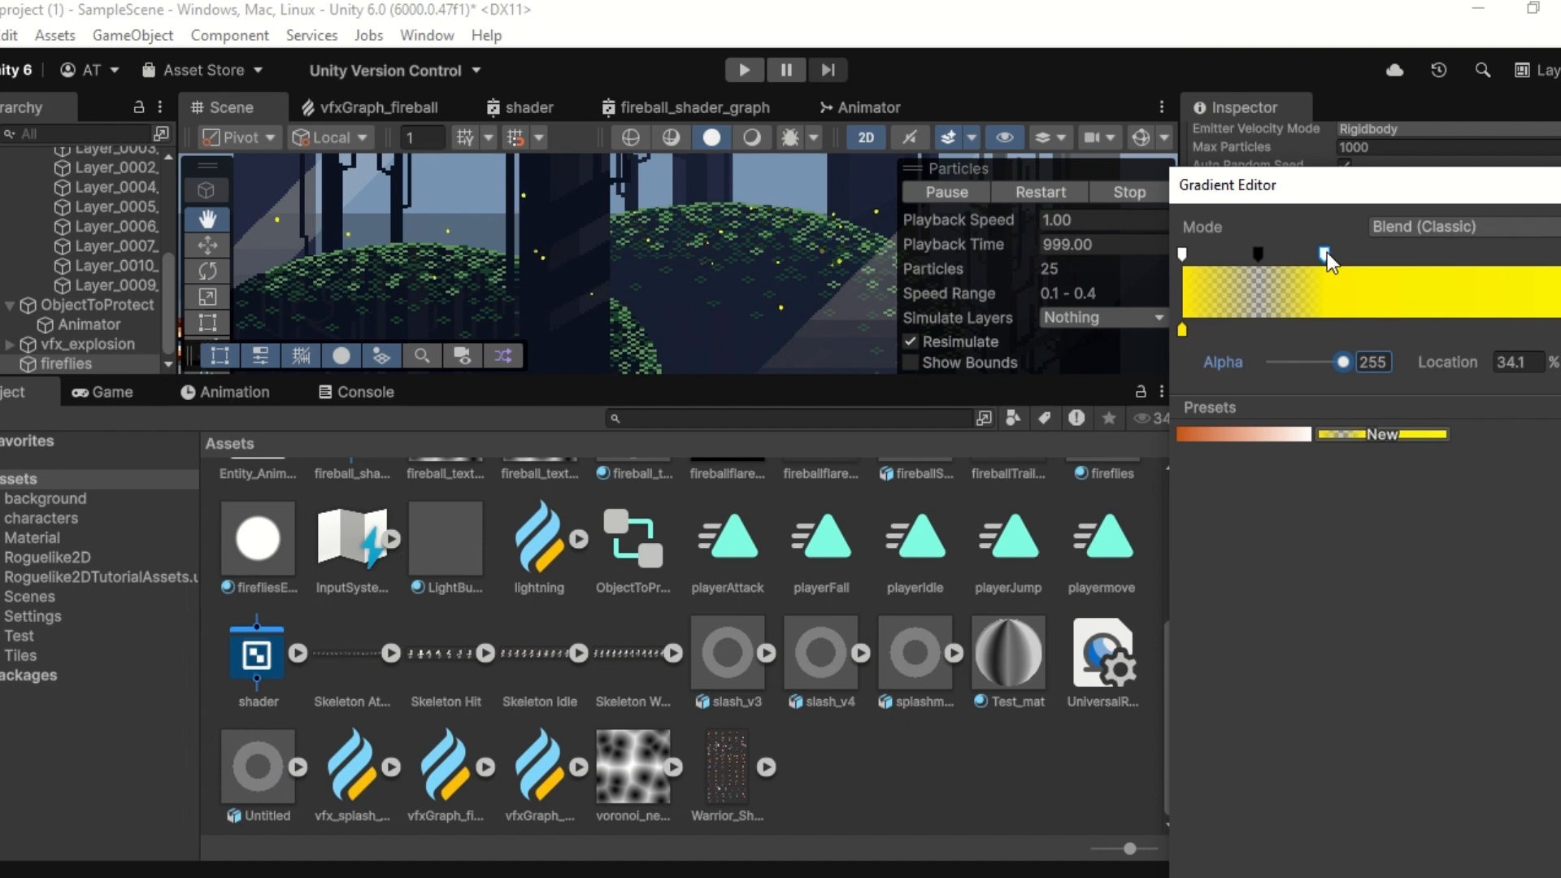
pyautogui.click(1381, 255)
pyautogui.moveTo(1381, 255); pyautogui.dragTo(1384, 256)
pyautogui.moveTo(1351, 363); pyautogui.dragTo(1264, 365)
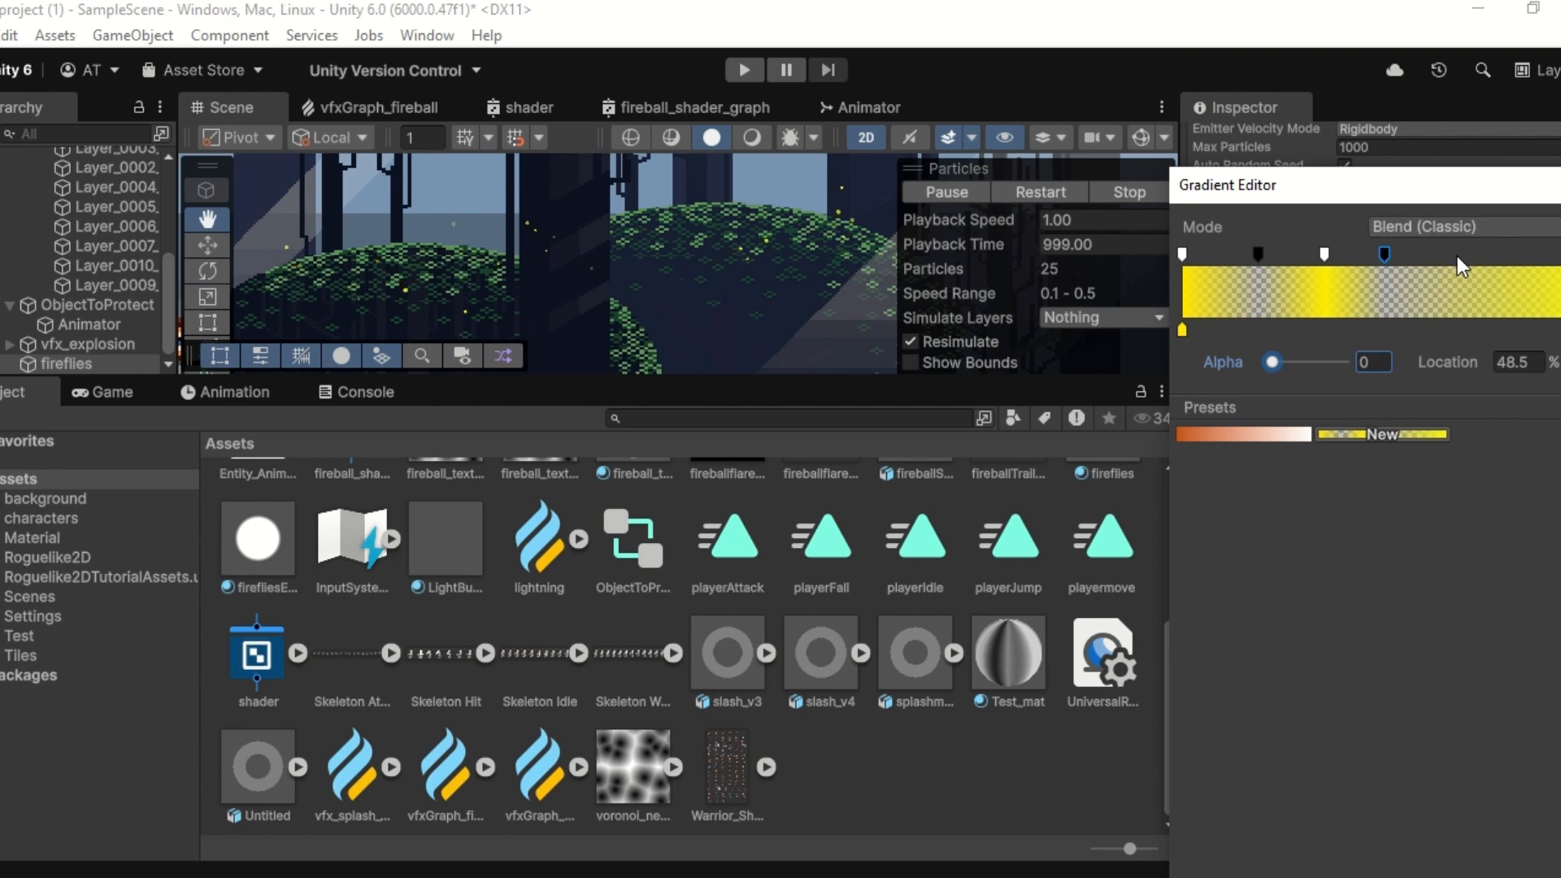
pyautogui.moveTo(1389, 255); pyautogui.dragTo(1398, 256)
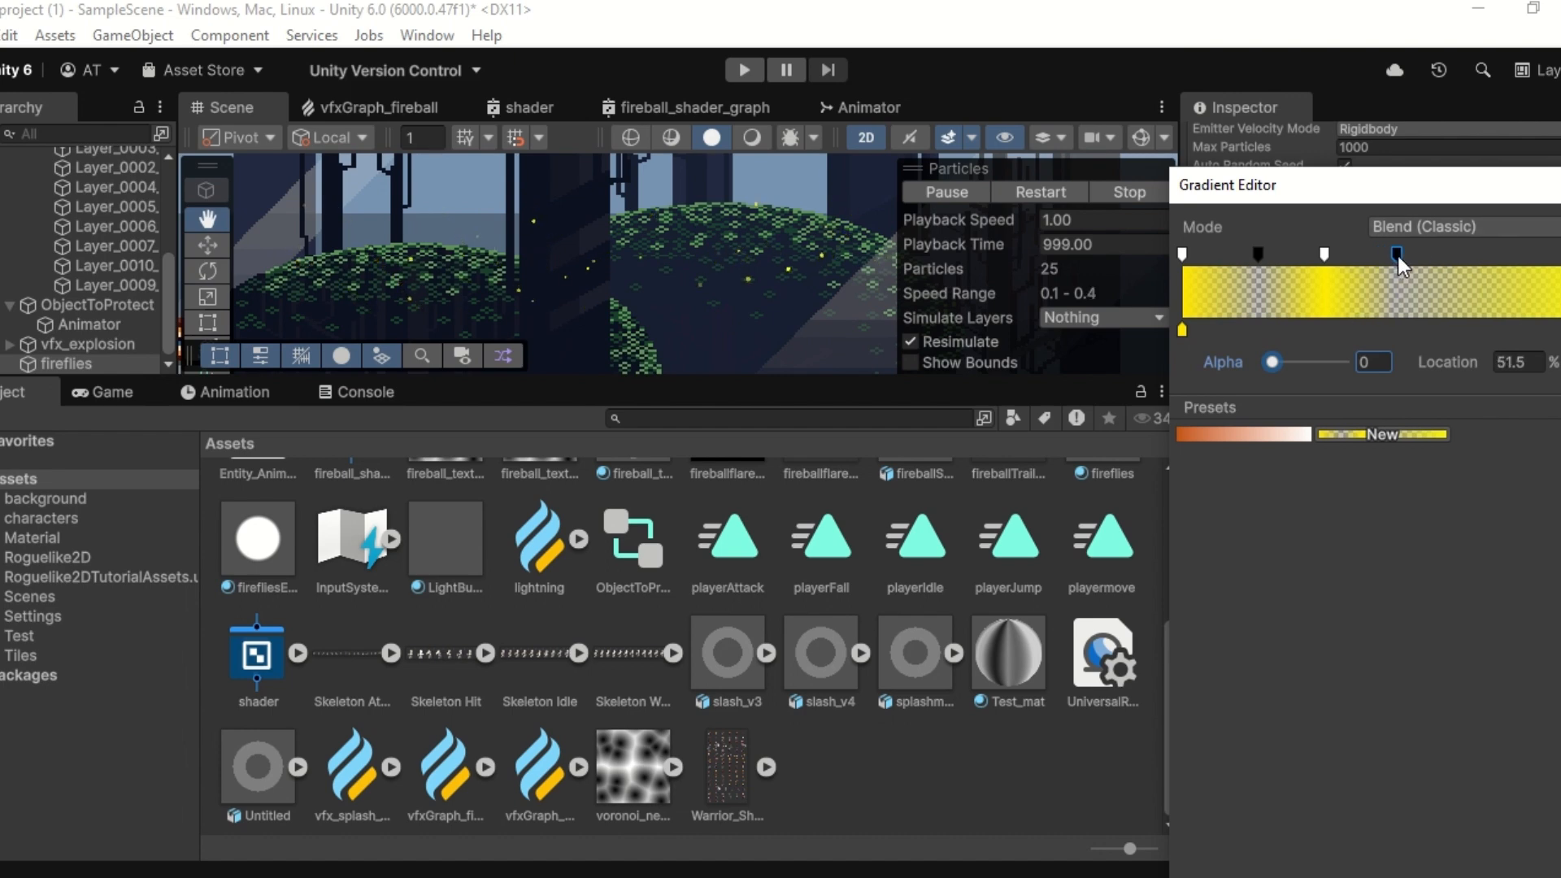
# Step: Add opacity stops with alpha 255 at 69.4% and alpha 0 at 84.1%, and close the gradient editor
pyautogui.click(1472, 253)
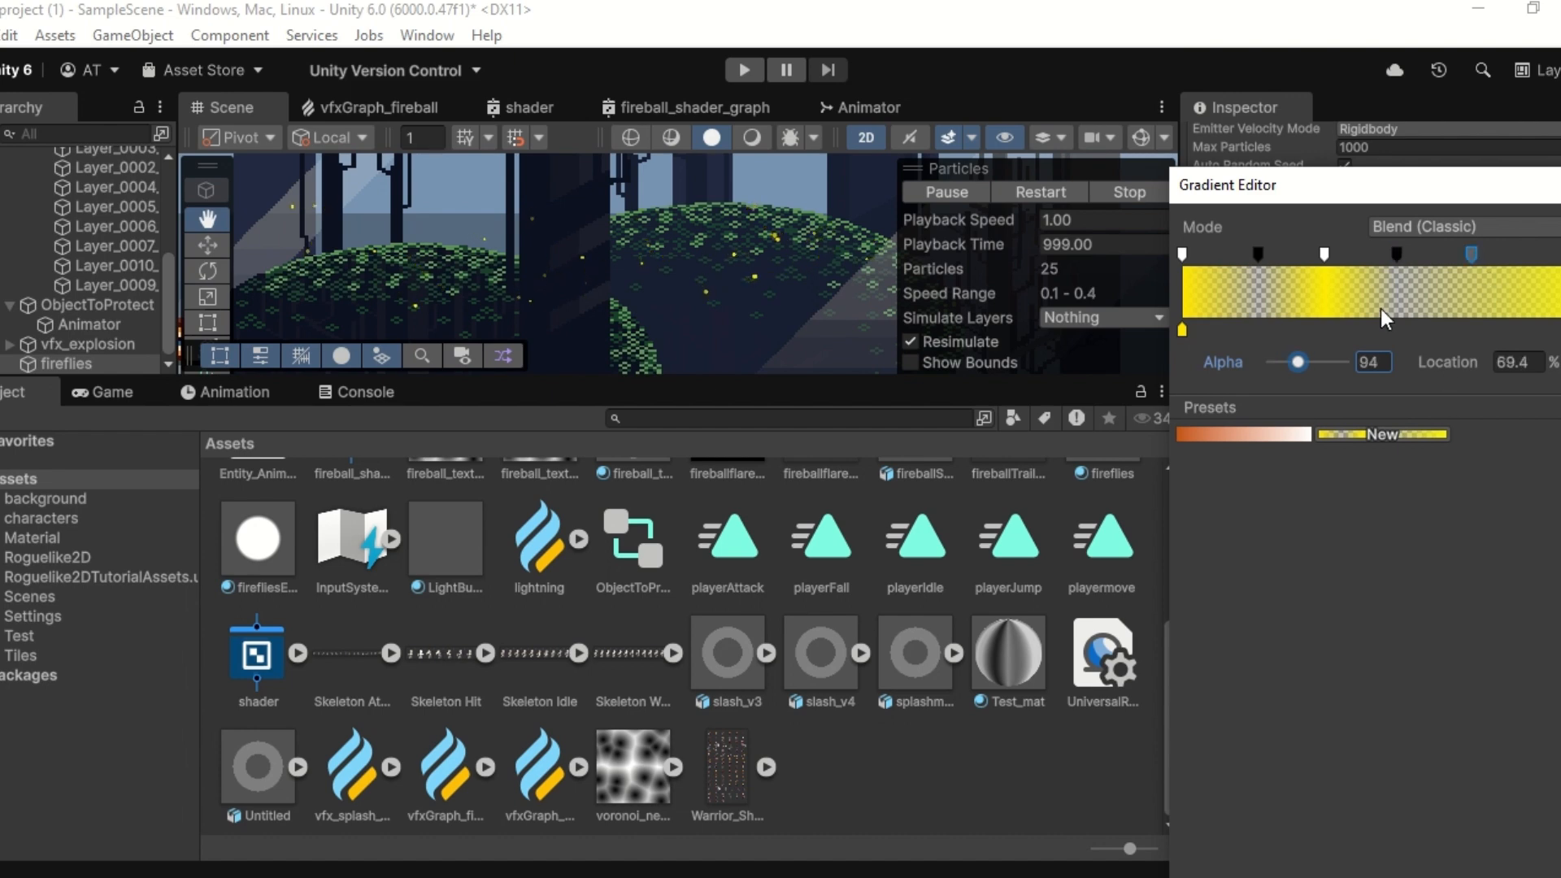
pyautogui.moveTo(1297, 363); pyautogui.dragTo(1357, 367)
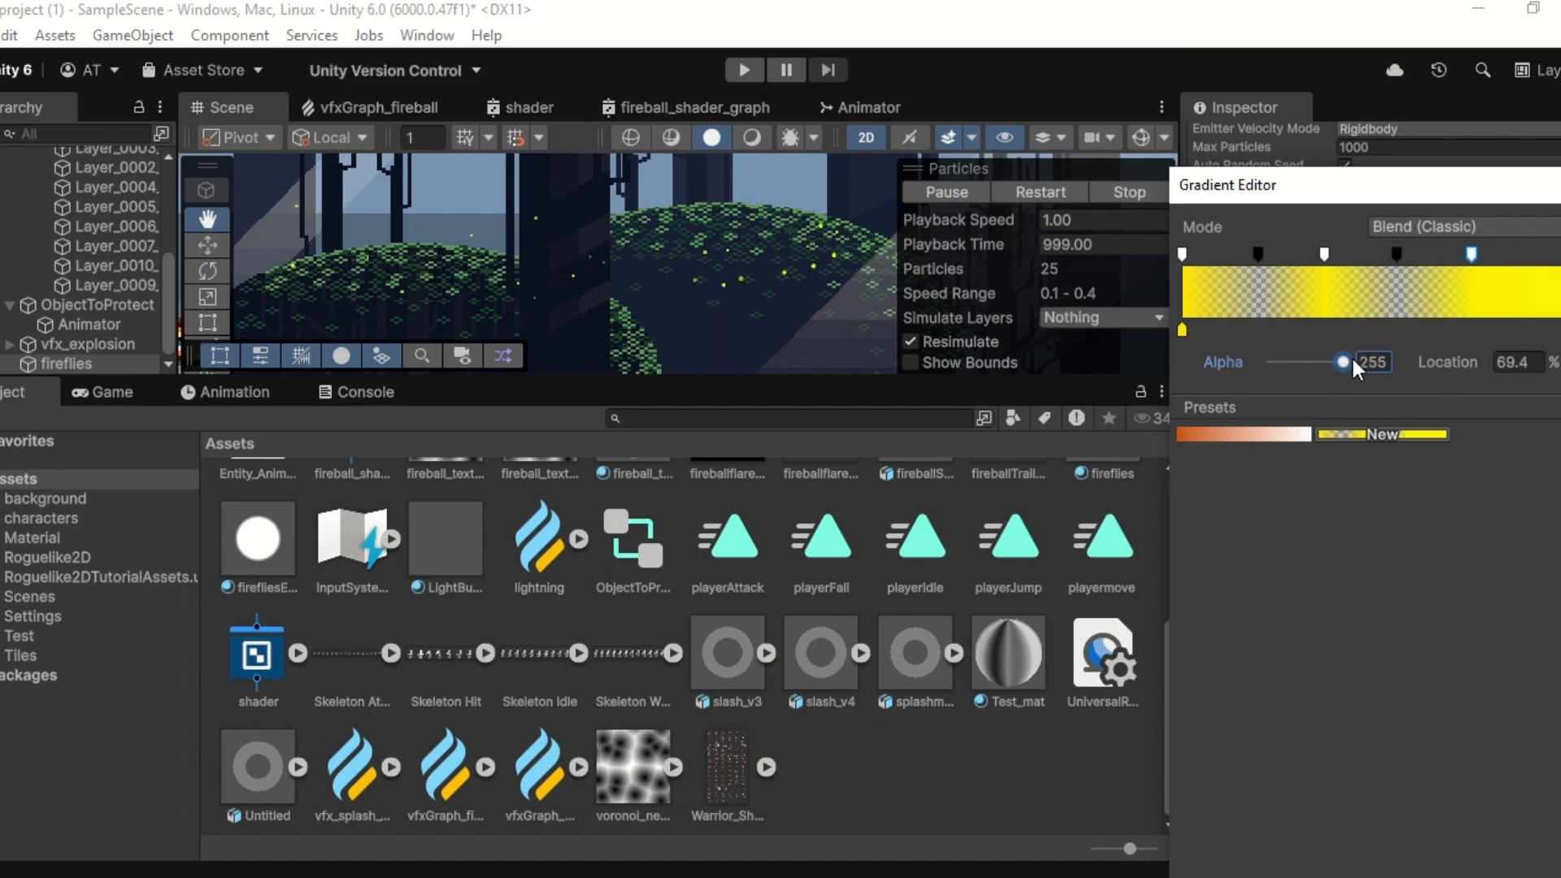
pyautogui.click(1525, 257)
pyautogui.moveTo(1529, 259); pyautogui.dragTo(1533, 259)
pyautogui.moveTo(1281, 363); pyautogui.dragTo(1238, 365)
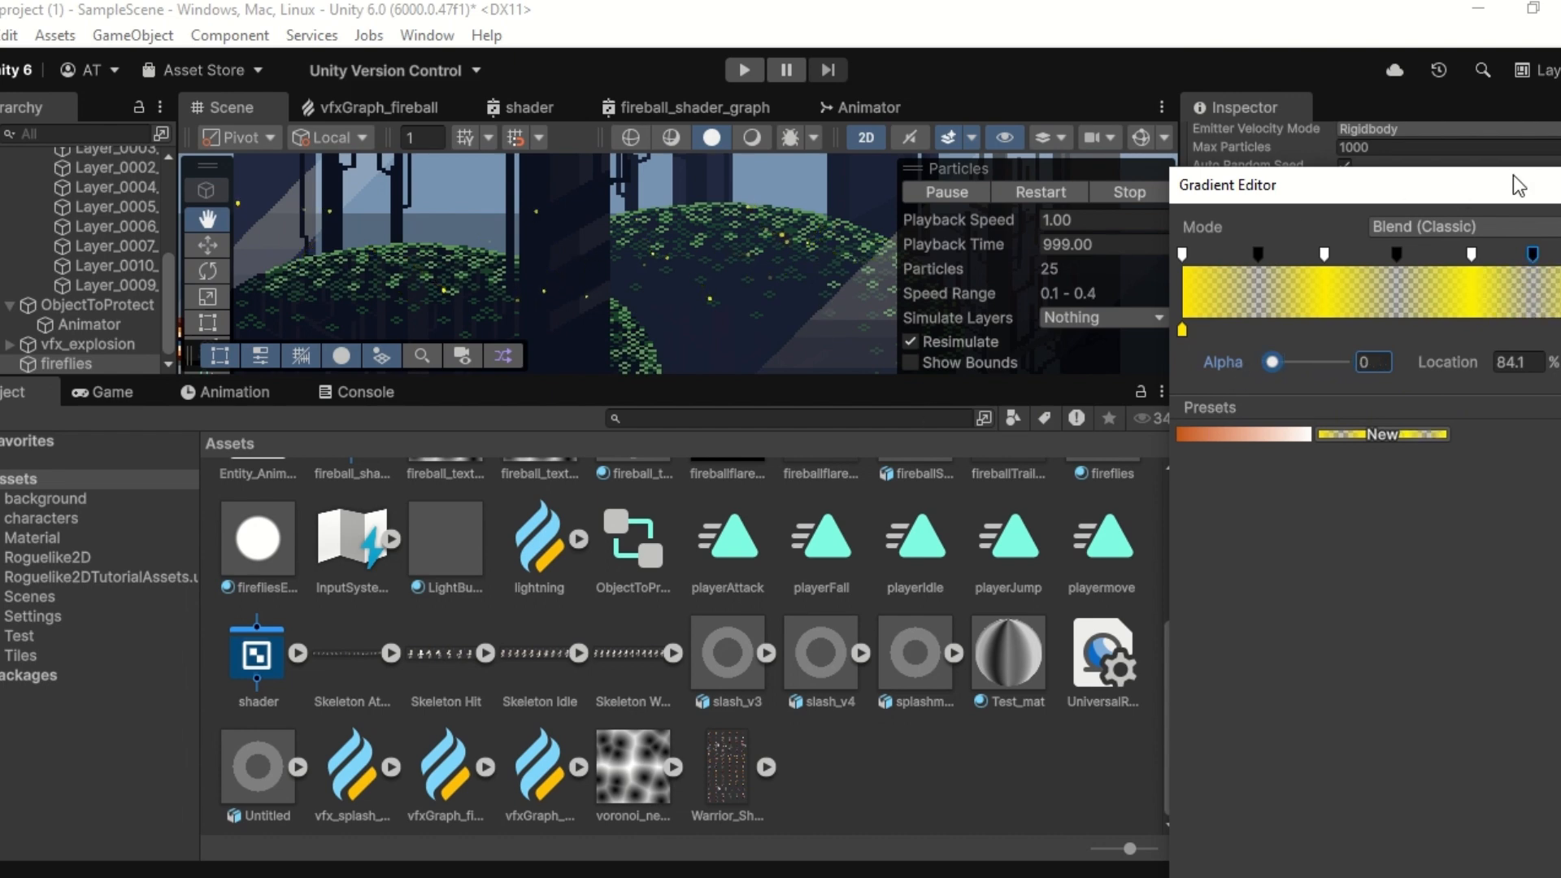
pyautogui.click(1560, 184)
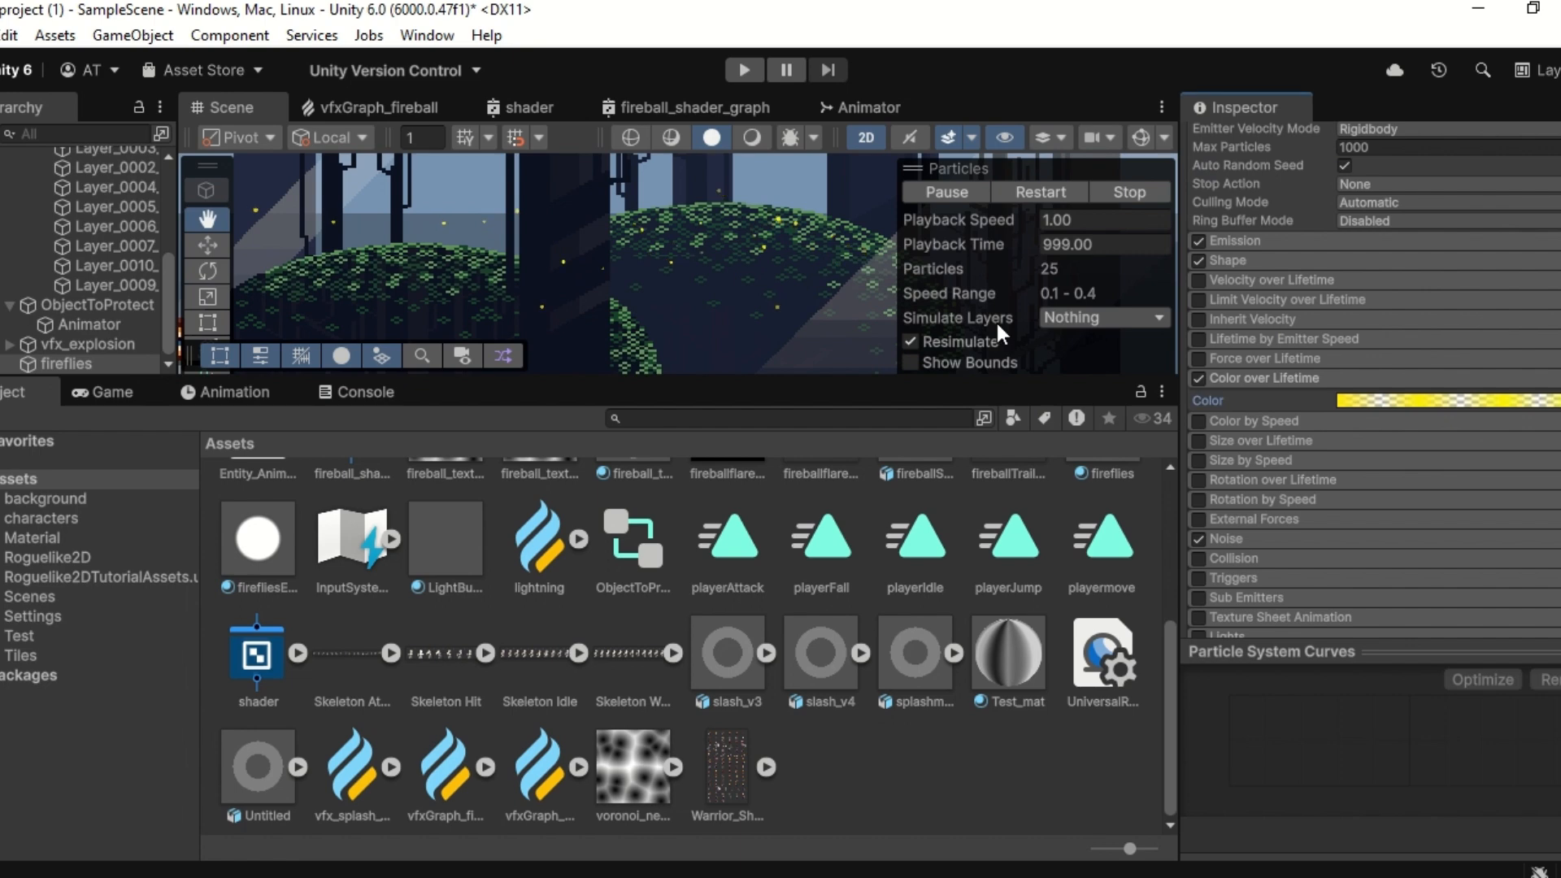
# Step: Expand the Emission module and try a Rate over Time of 10, then 20, for the fireflies
pyautogui.scroll(-5, 625, 288)
pyautogui.scroll(-2, 600, 275)
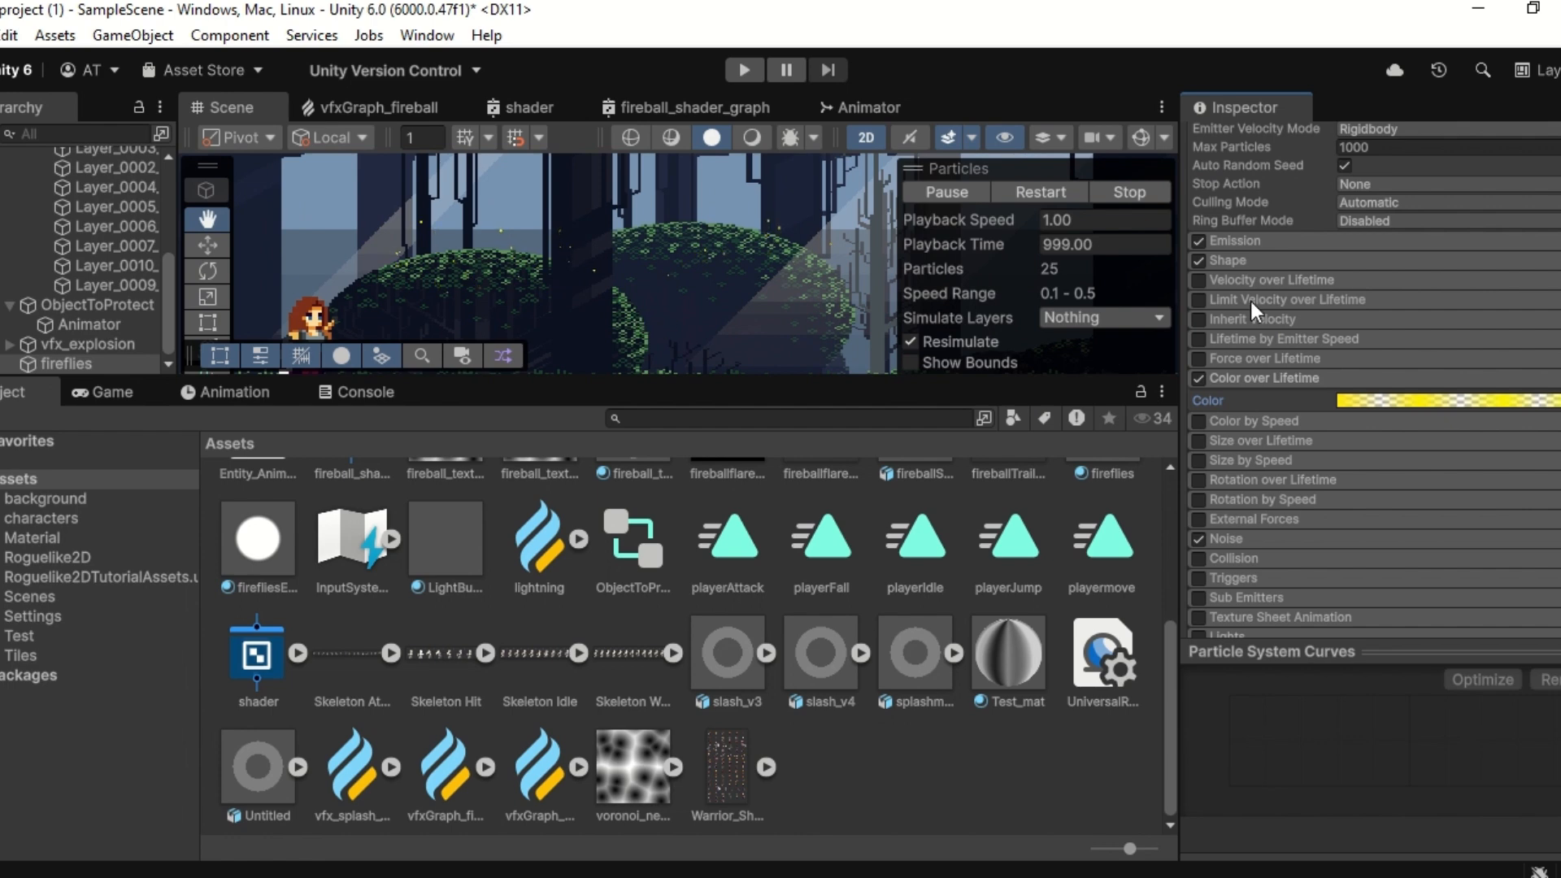
pyautogui.click(1270, 239)
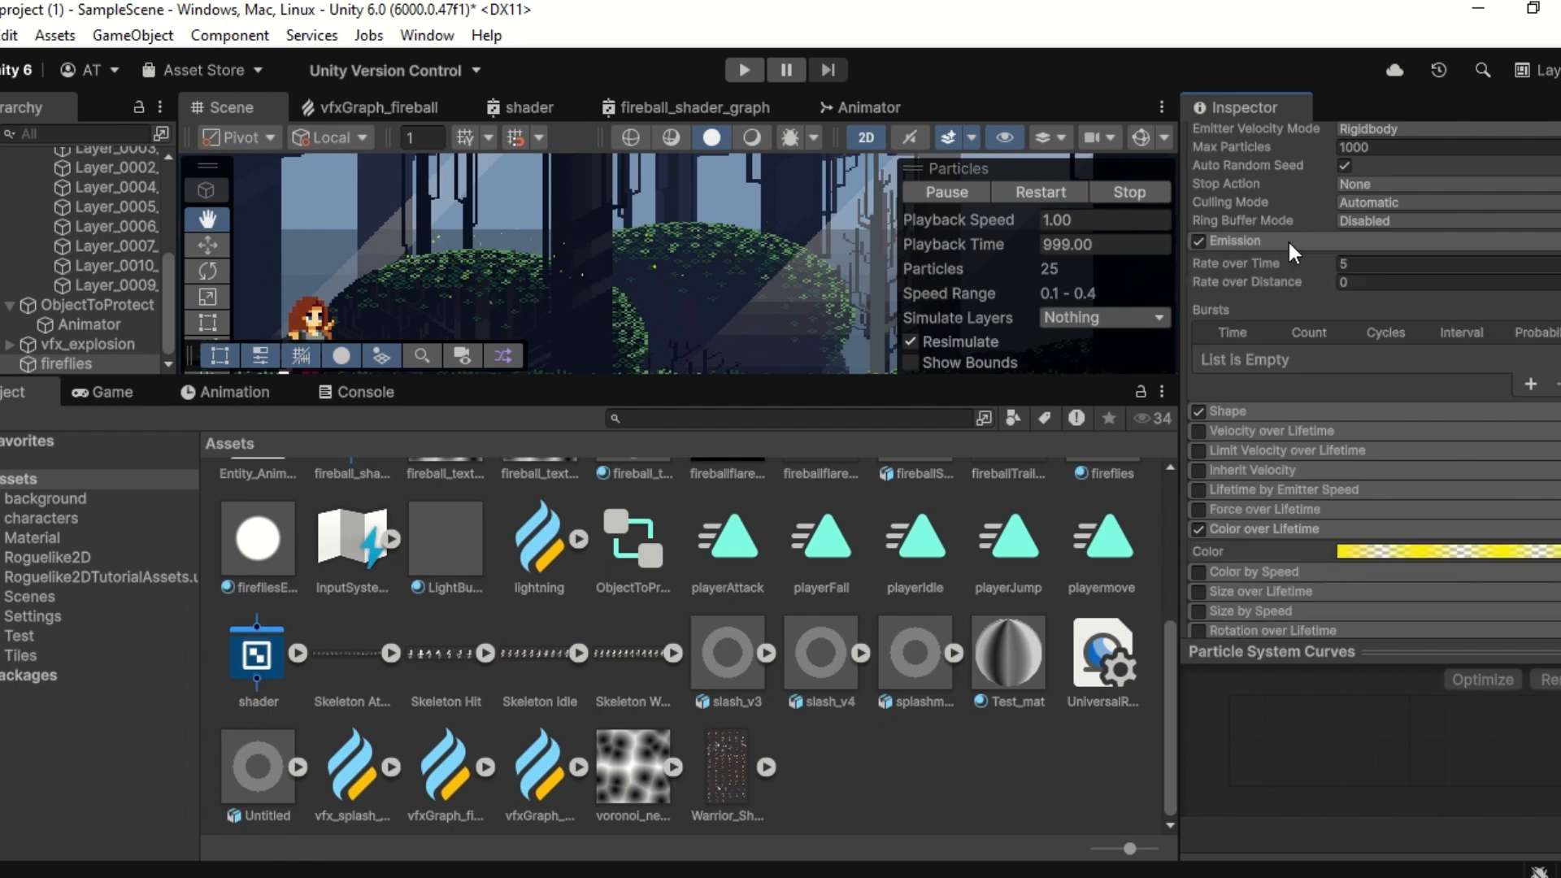
pyautogui.doubleClick(1382, 262)
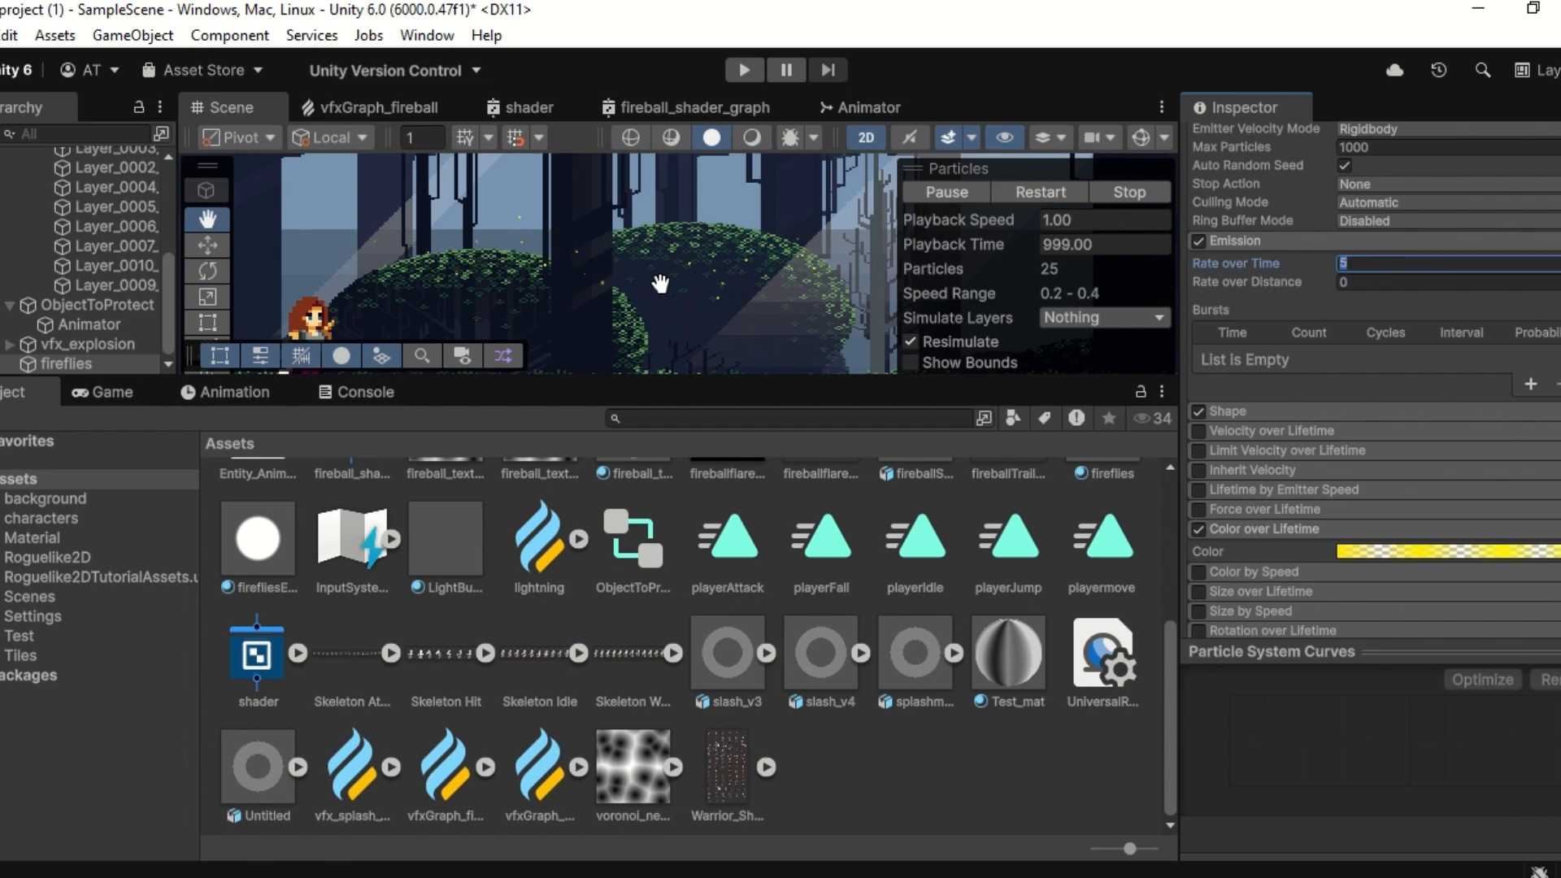
pyautogui.scroll(-3, 631, 276)
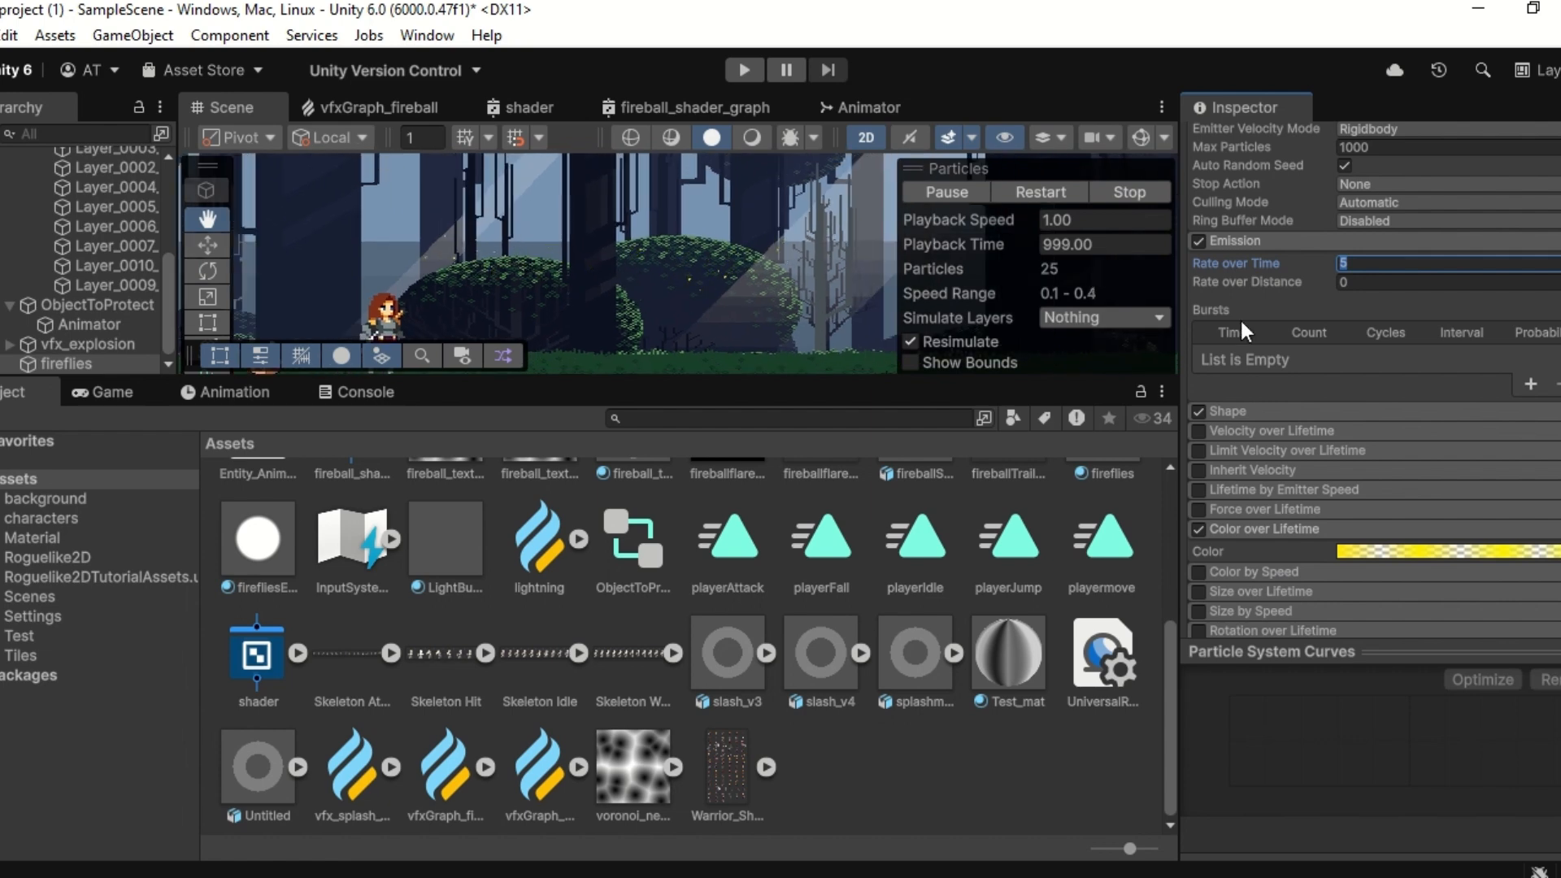
pyautogui.write('10')
pyautogui.press('BackSpace')
pyautogui.press('BackSpace')
pyautogui.write('20')
# Step: Enlarge the Scene view's height and frame the fireflies over the bushes
pyautogui.moveTo(871, 376); pyautogui.dragTo(888, 701)
pyautogui.moveTo(671, 440); pyautogui.dragTo(781, 358)
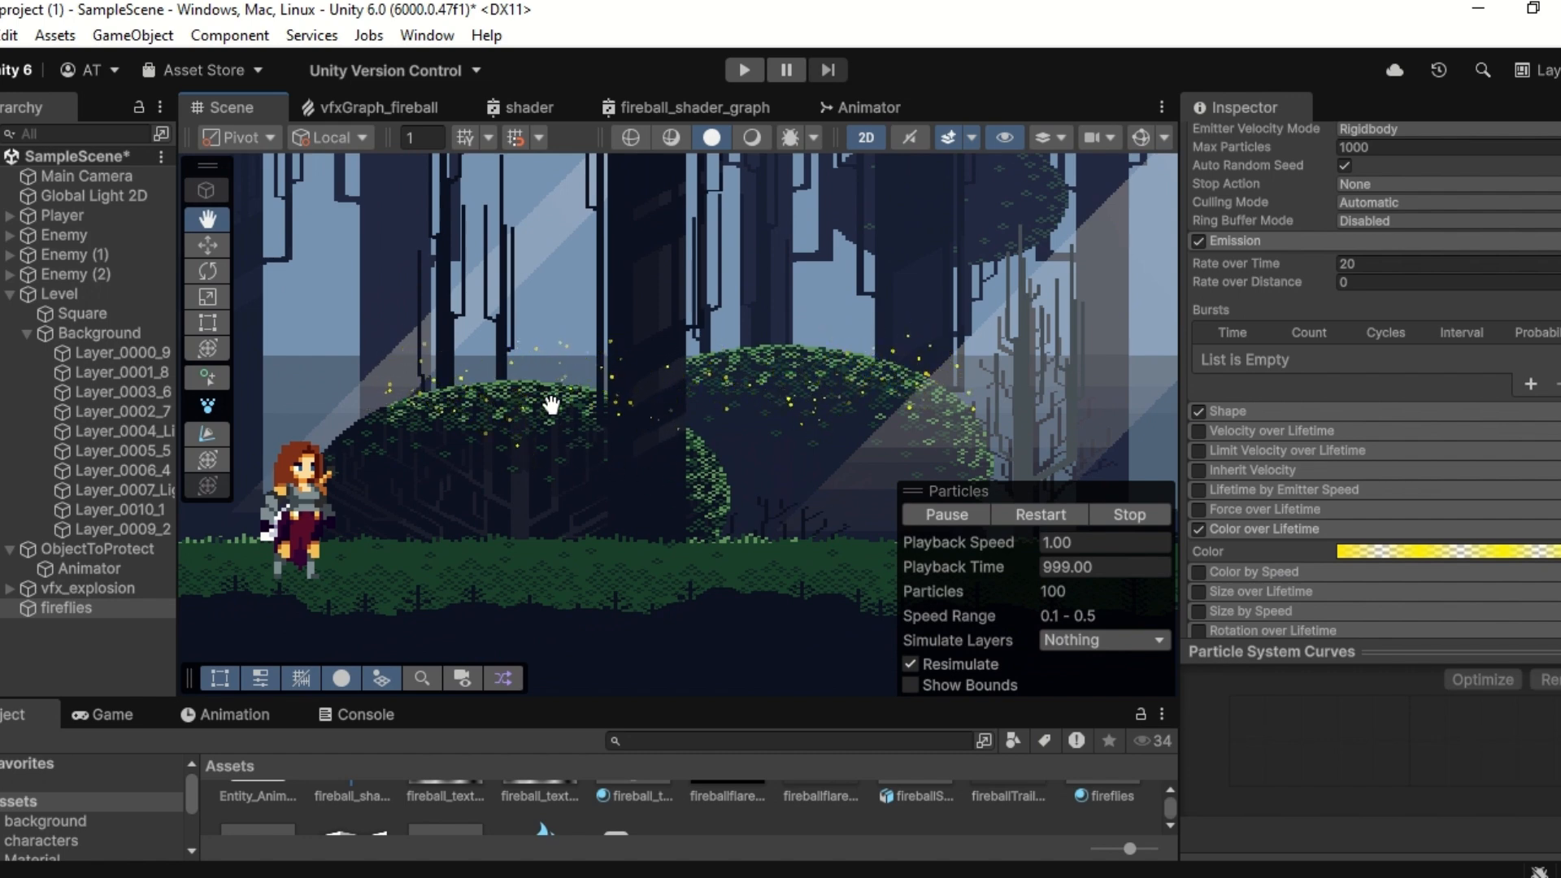
pyautogui.scroll(-3, 553, 404)
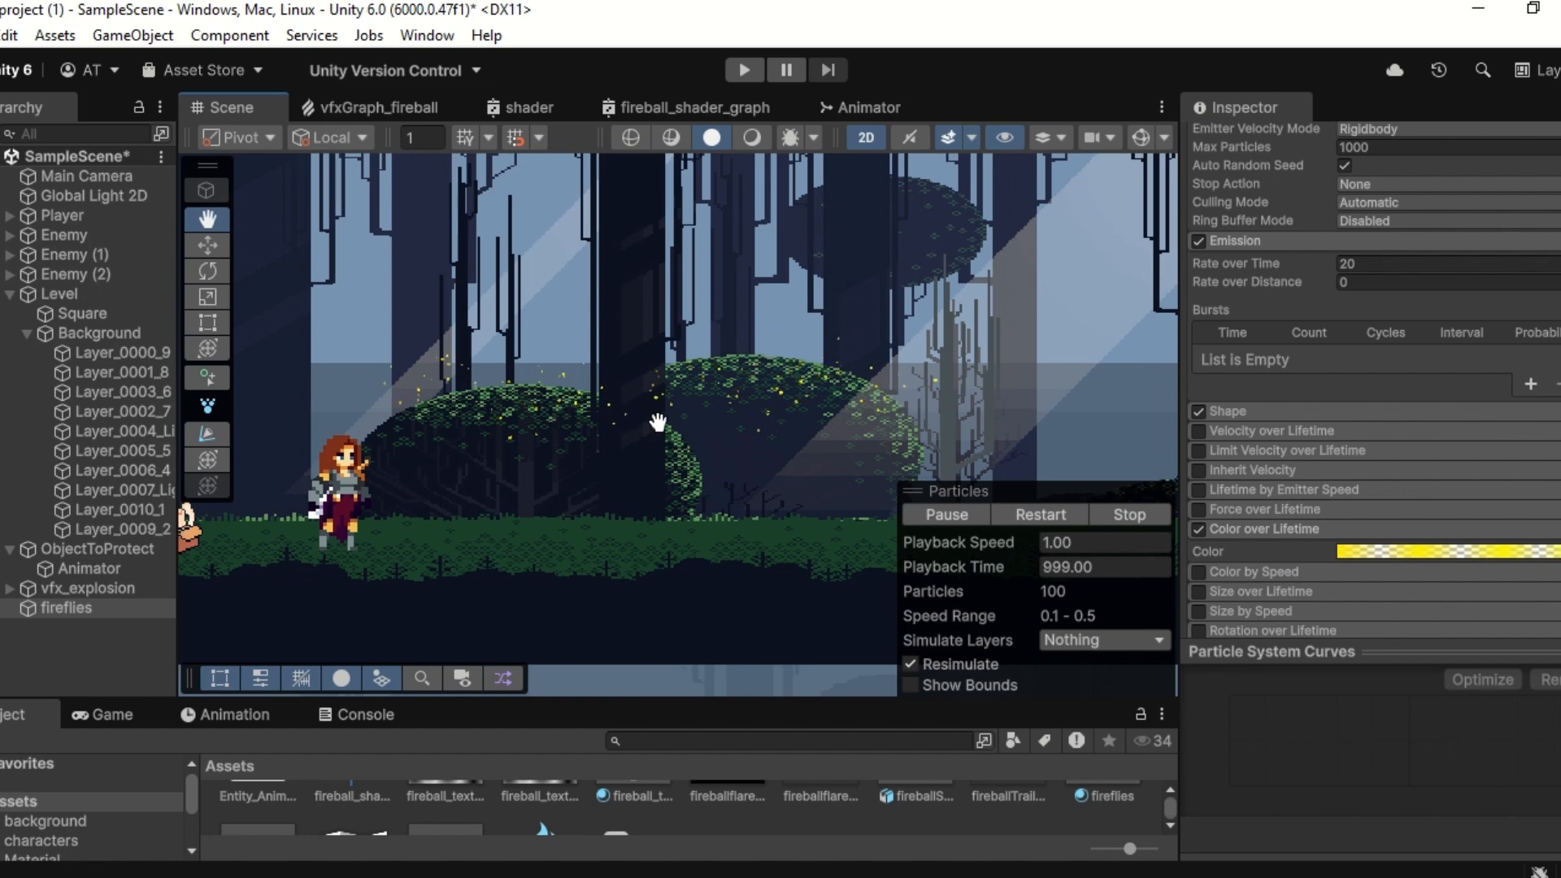
# Step: Set the fireflies' Emission Rate over Time to 5 and check the effect in the scene
pyautogui.scroll(-5, 1301, 488)
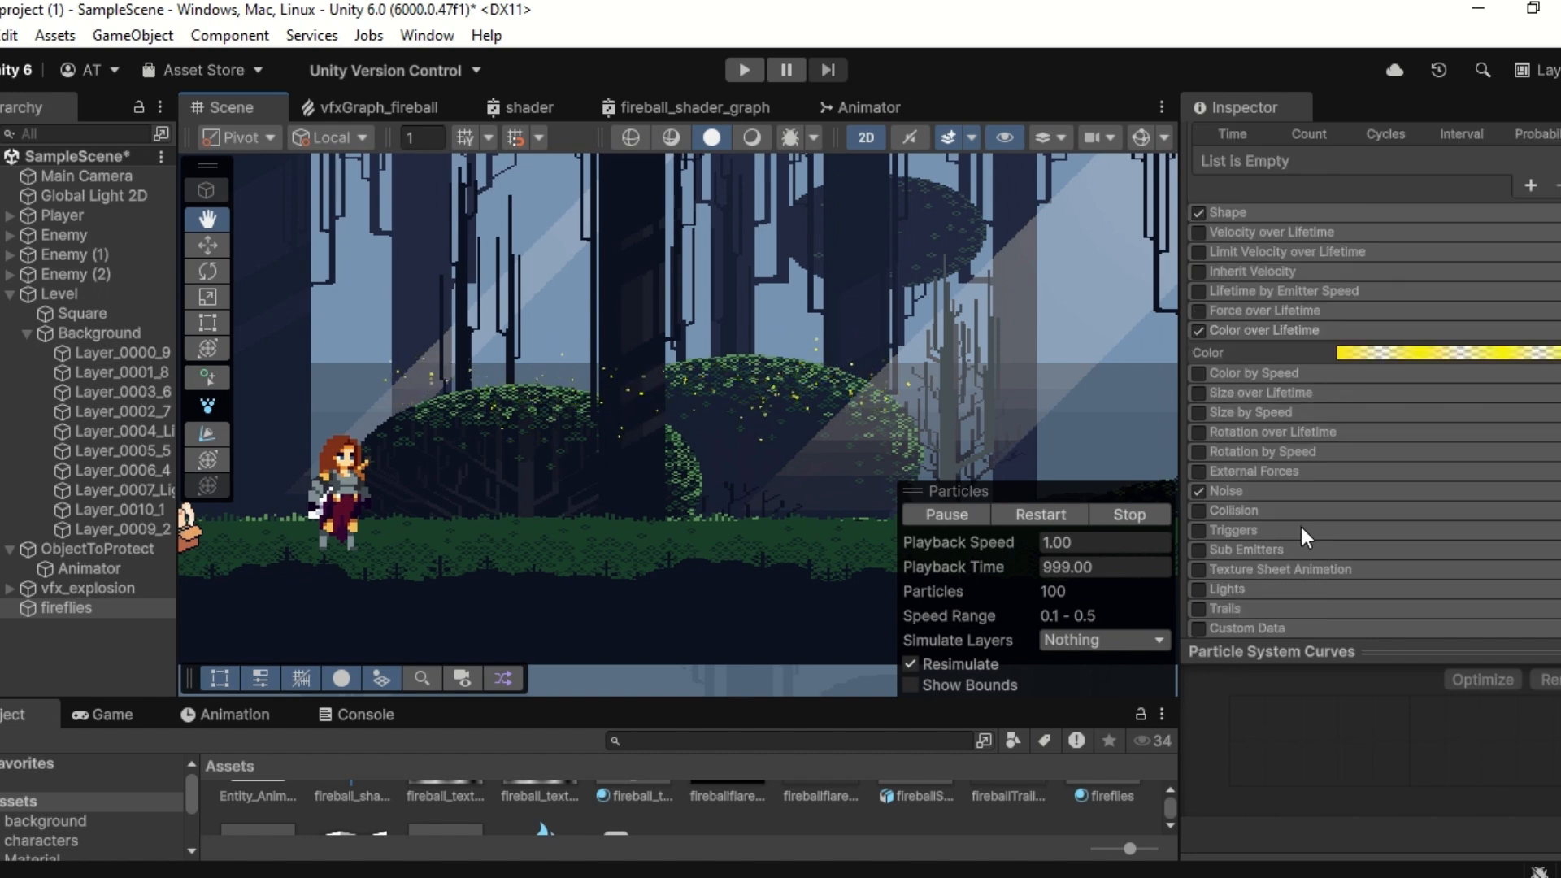
pyautogui.scroll(6, 1248, 452)
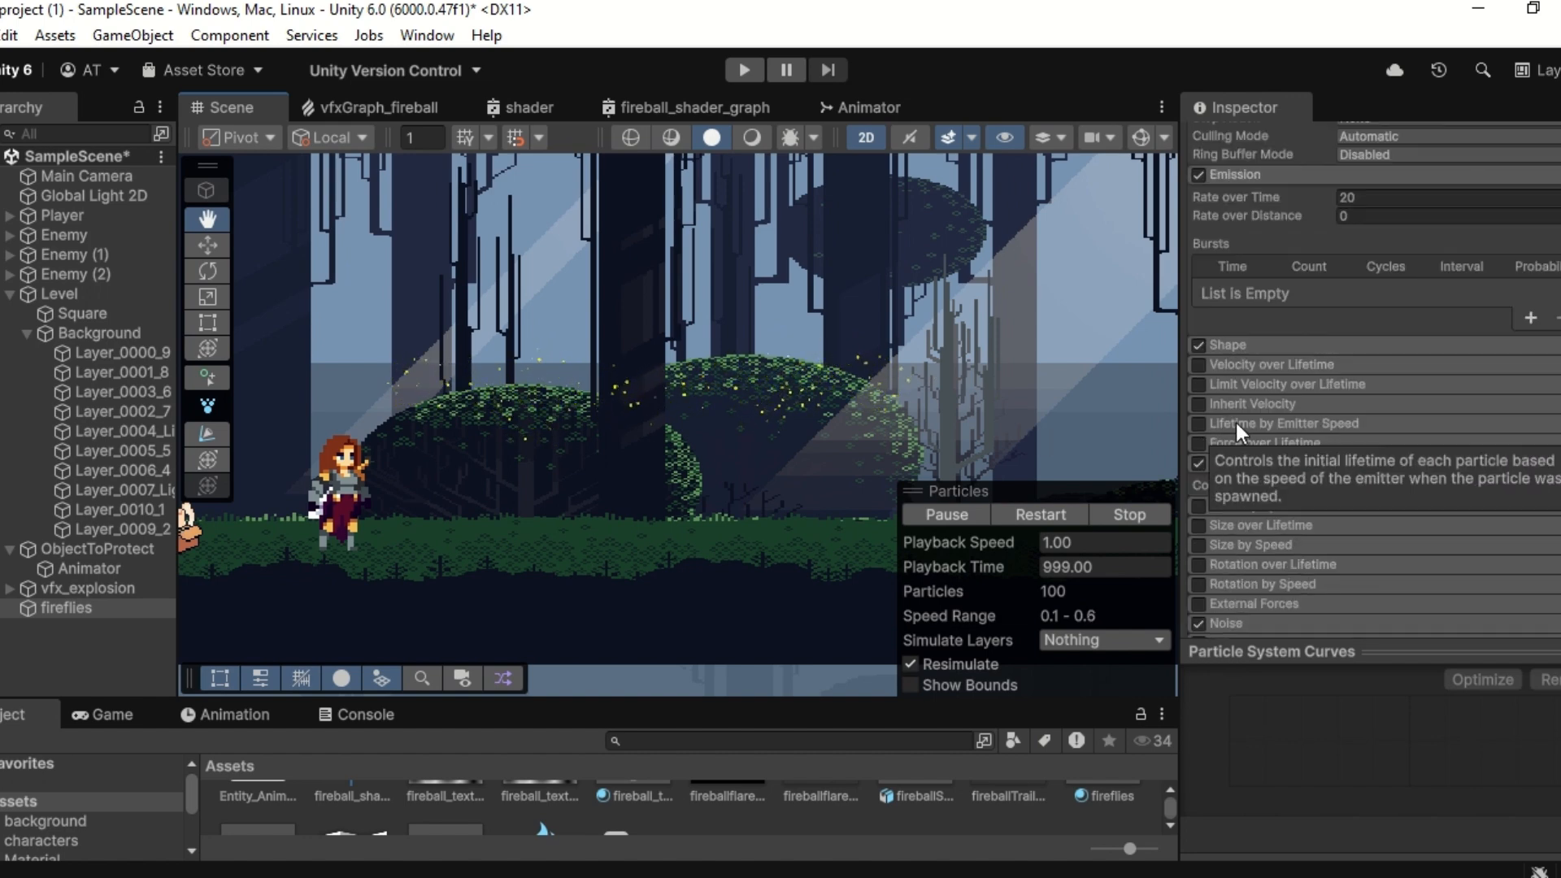
pyautogui.click(1347, 328)
pyautogui.write('5')
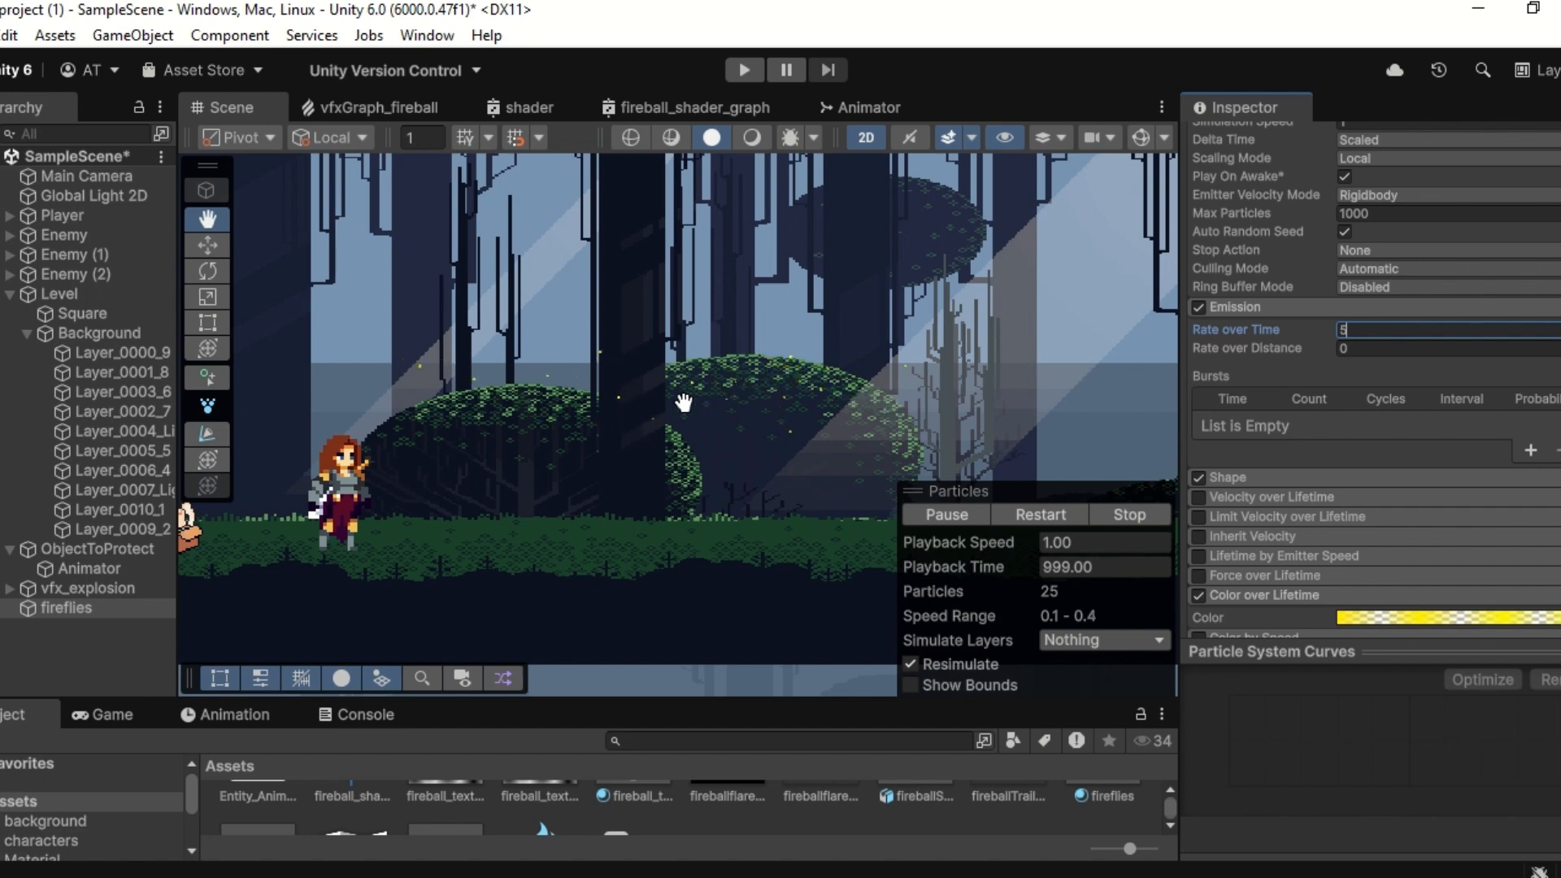
pyautogui.scroll(-5, 651, 439)
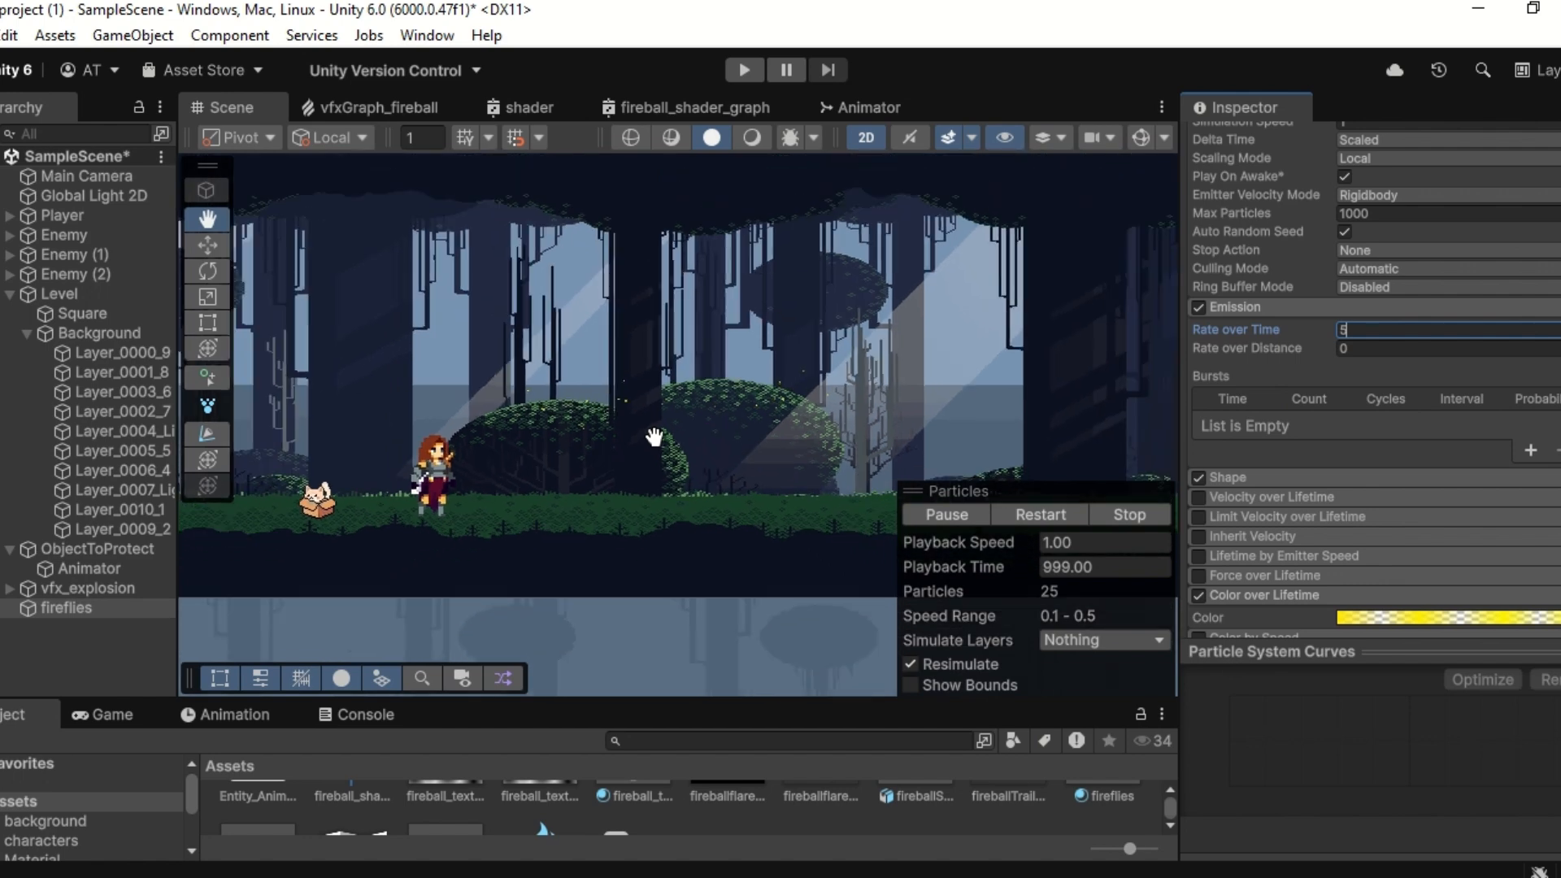
pyautogui.scroll(4, 626, 443)
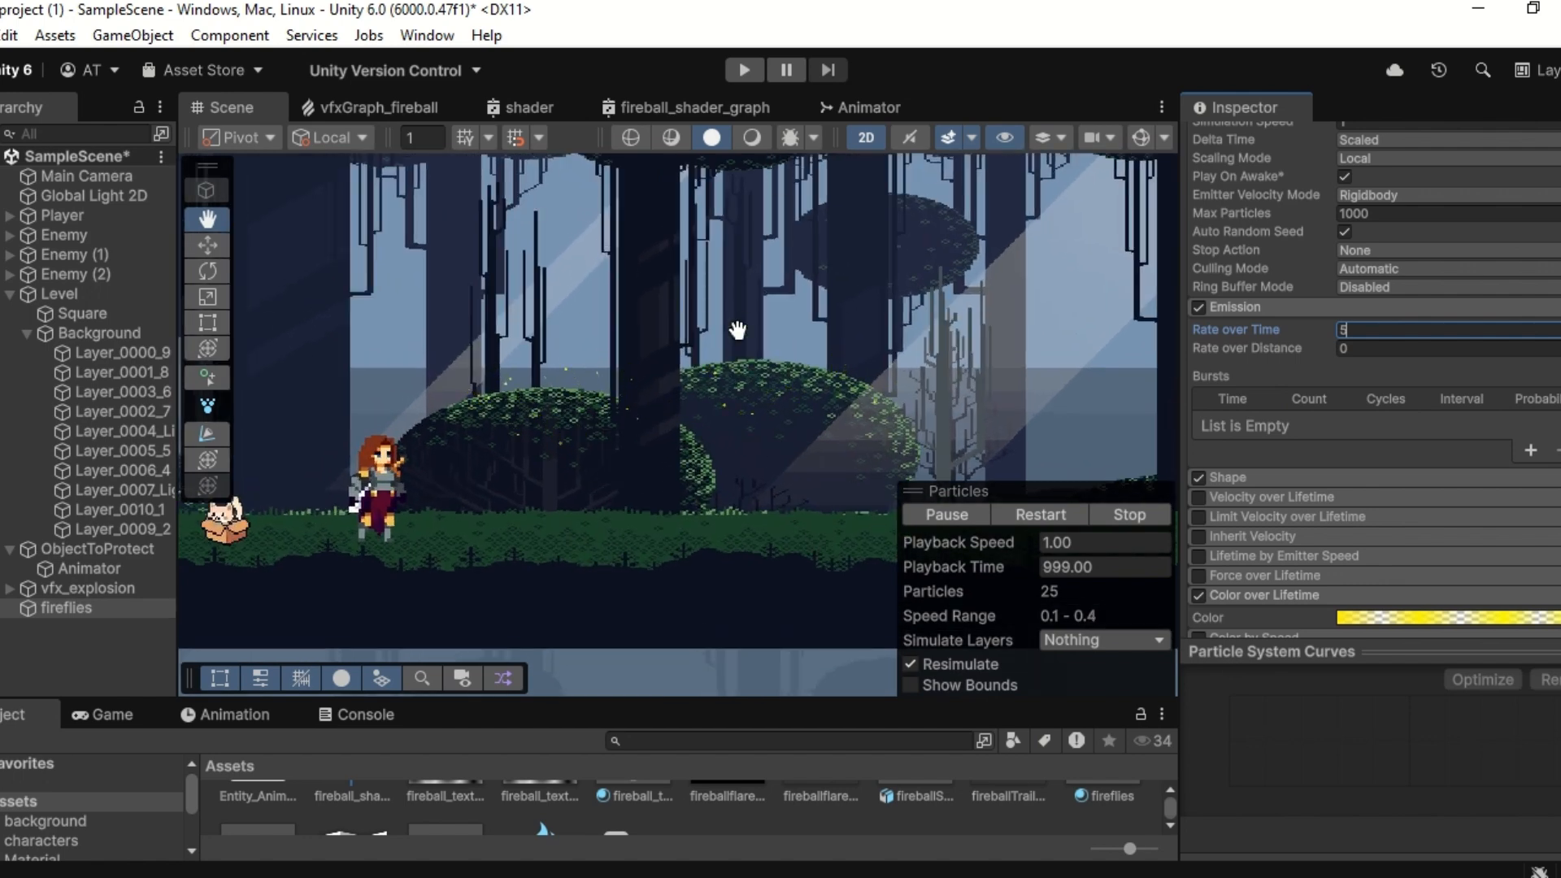
pyautogui.click(699, 51)
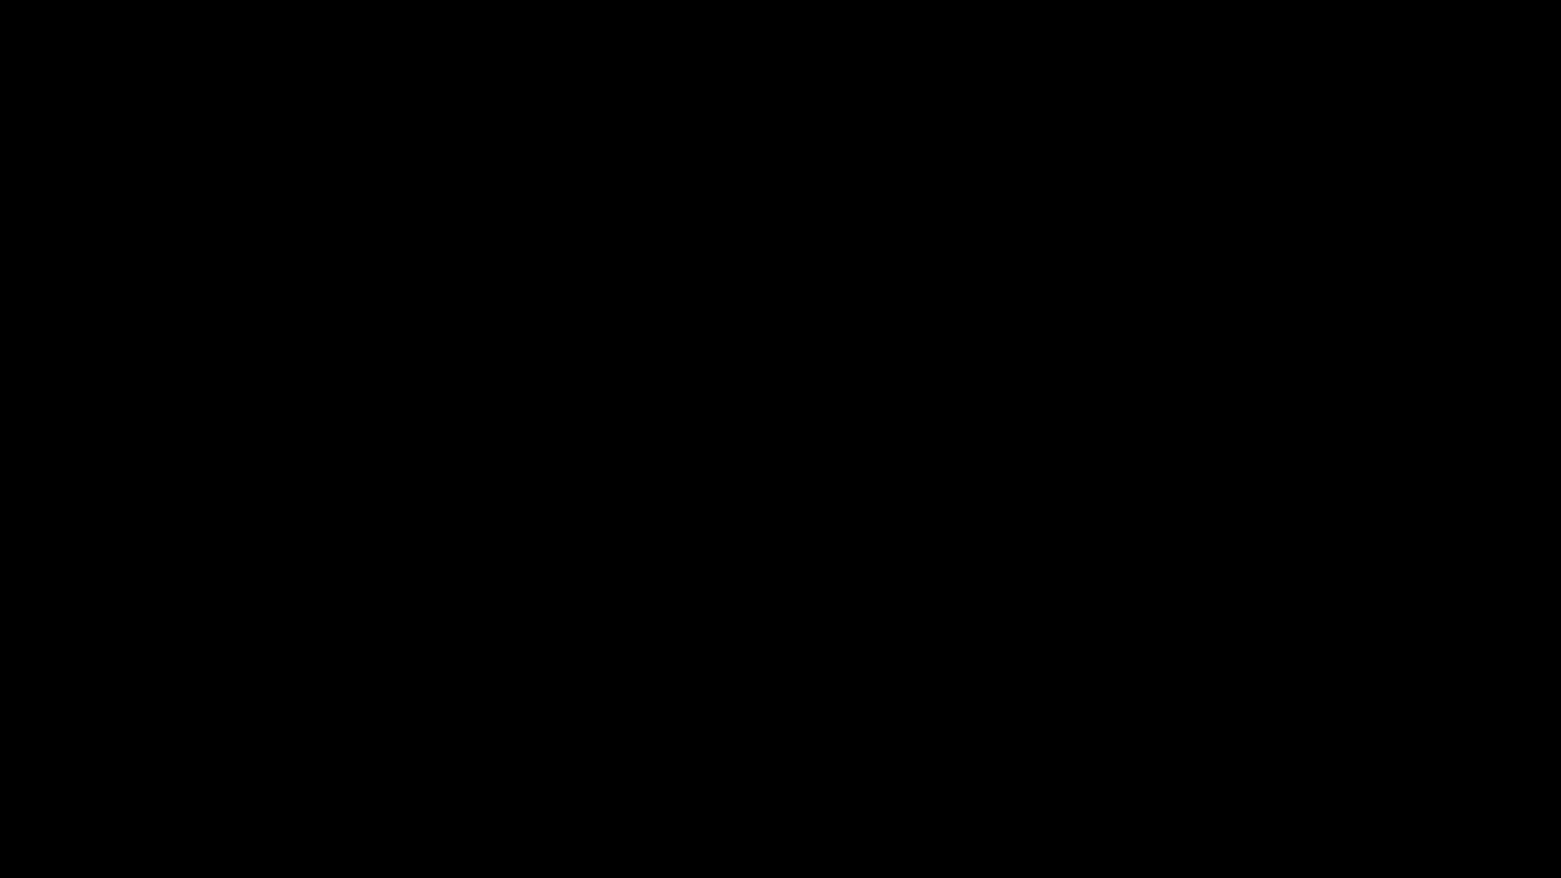